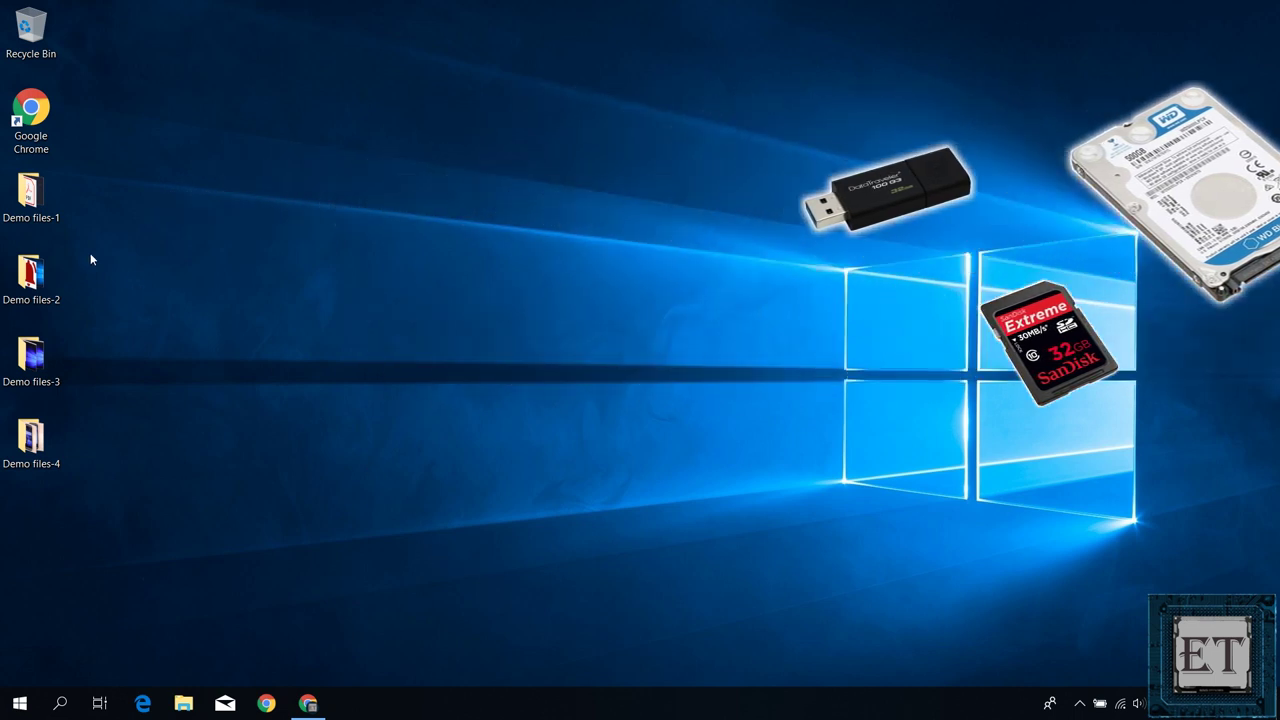
- Delete all files in the Demo files-1 desktop folder to the Recycle Bin
{"action": "double_click", "coordinate": [40, 205]}
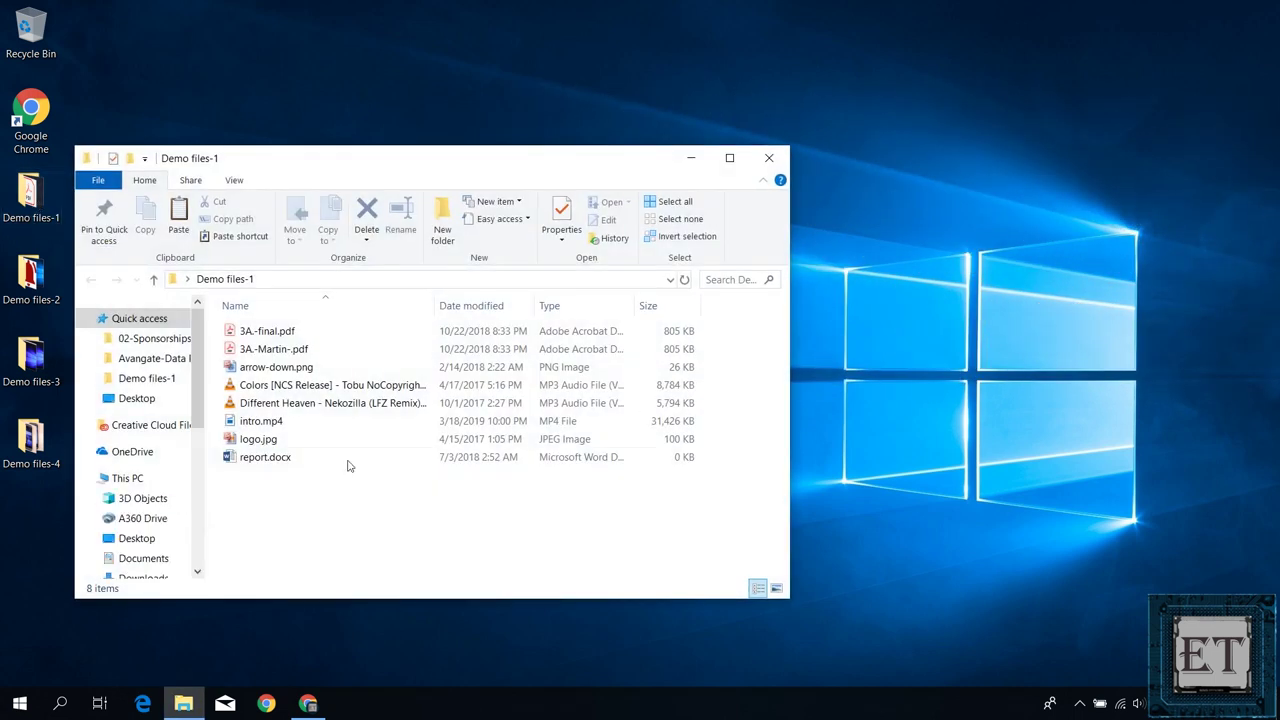
{"action": "key", "text": "ctrl+a"}
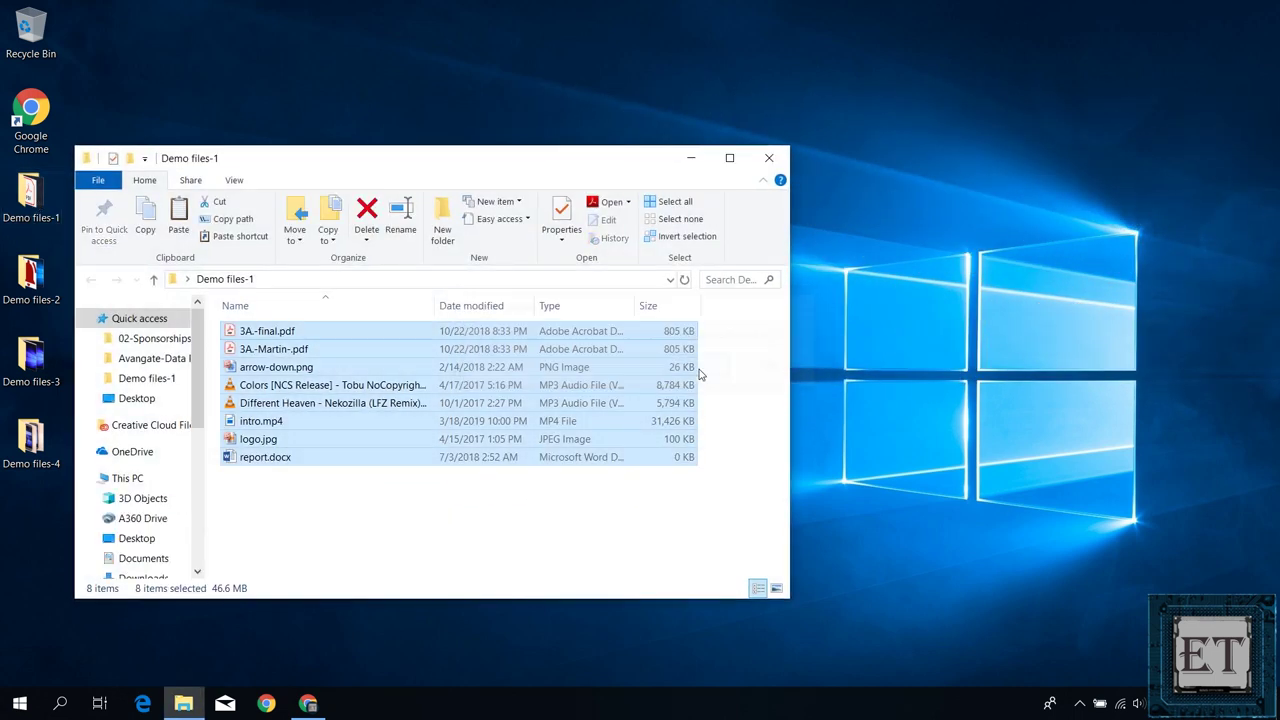
{"action": "key", "text": "Delete"}
- Restore all items from the Recycle Bin to the Demo files-1 folder, with both windows placed side by side
{"action": "double_click", "coordinate": [30, 30]}
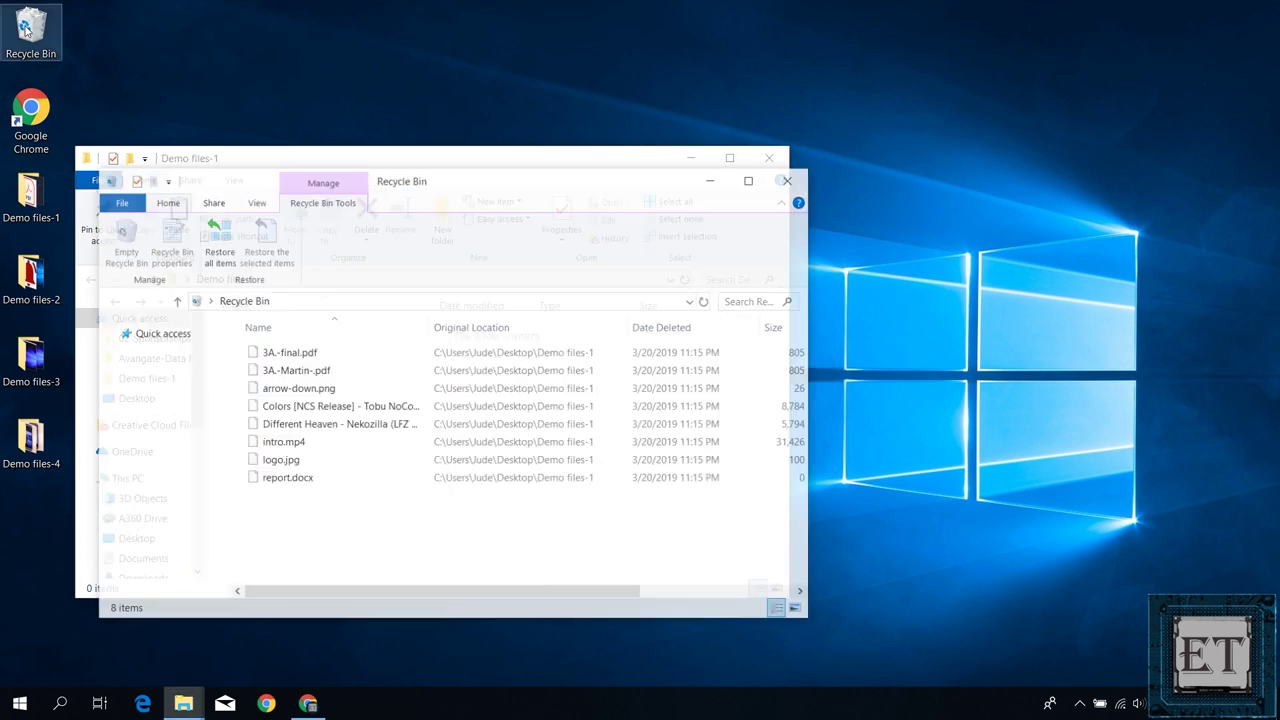
{"action": "left_click_drag", "start_coordinate": [440, 160], "coordinate": [1002, 178]}
{"action": "key", "text": "ctrl+a"}
{"action": "left_click", "coordinate": [758, 232]}
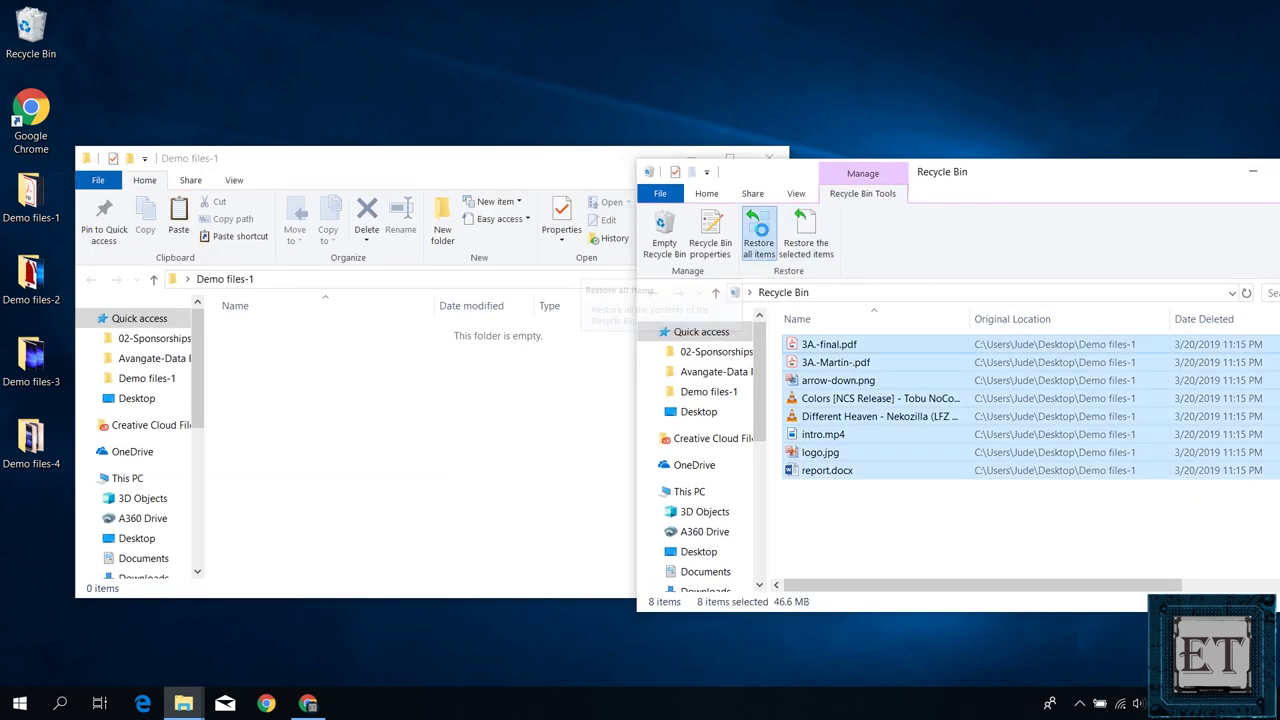
{"action": "left_click", "coordinate": [711, 352]}
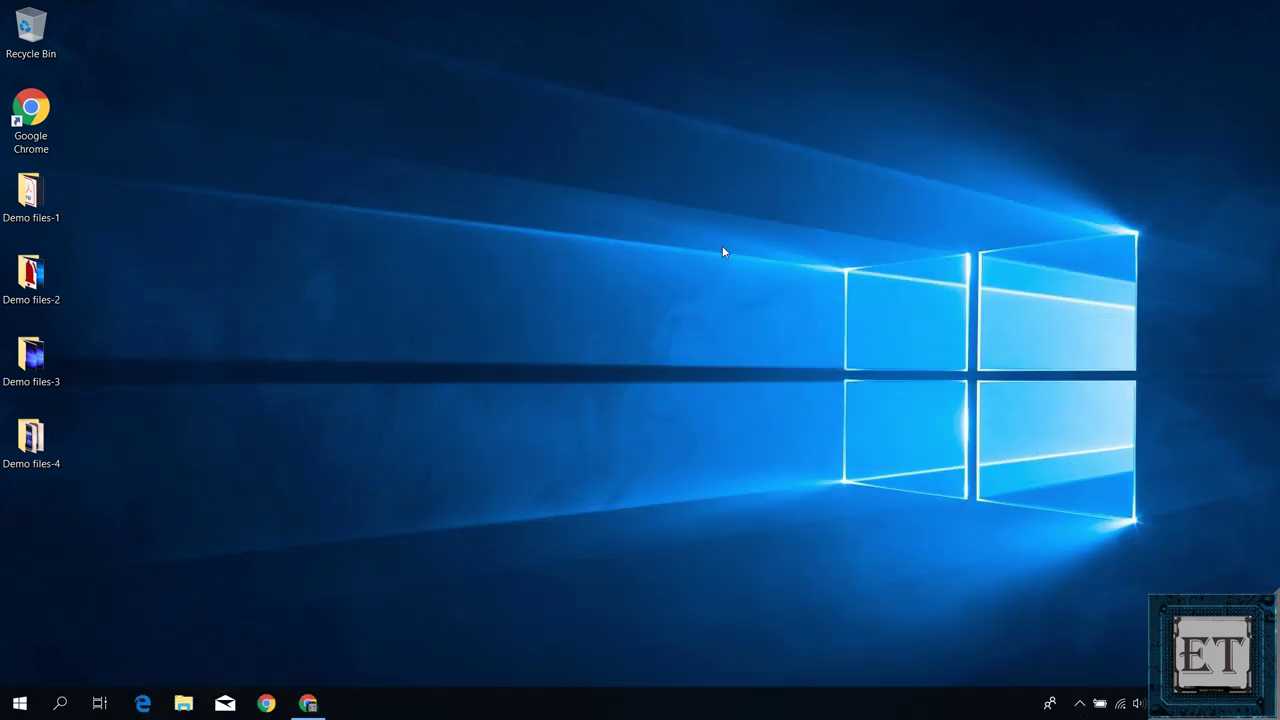
- Permanently delete all files on the New Volume (G:) drive, bypassing the Recycle Bin
{"action": "key", "text": "super+e"}
{"action": "left_click", "coordinate": [507, 492]}
{"action": "double_click", "coordinate": [871, 571]}
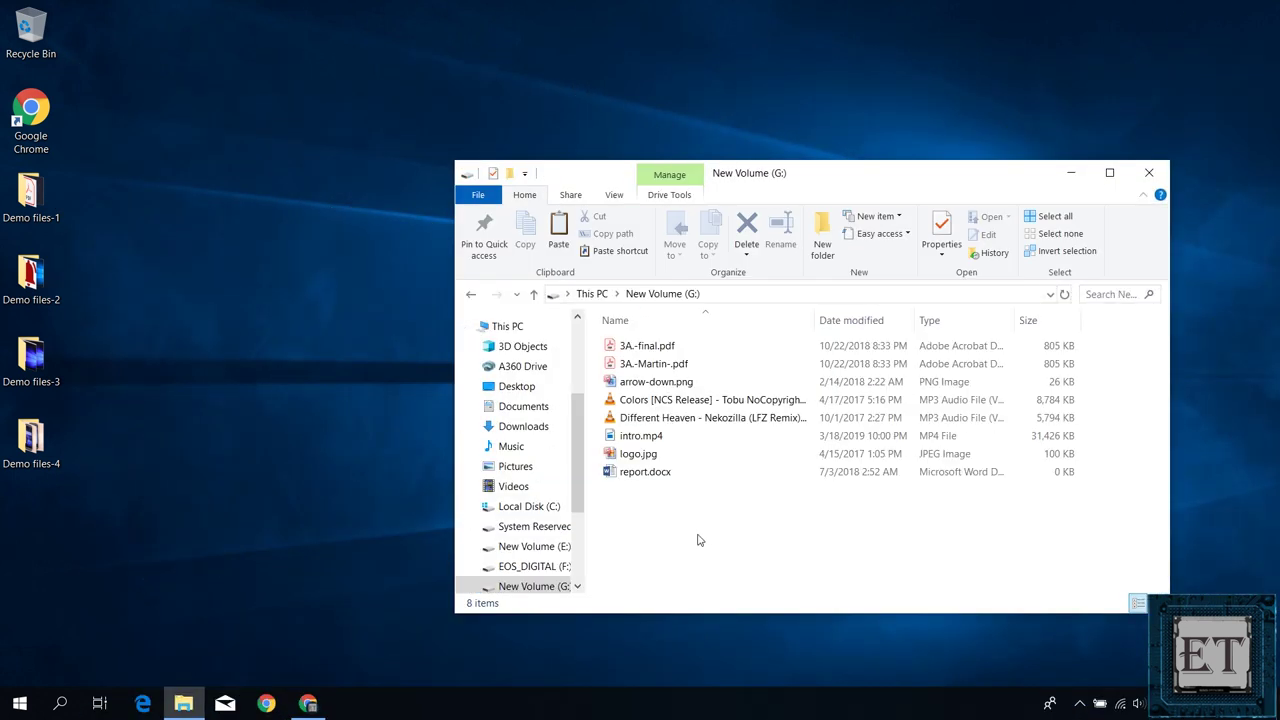
{"action": "key", "text": "ctrl+a"}
{"action": "key", "text": "shift+Delete"}
{"action": "left_click", "coordinate": [705, 366]}
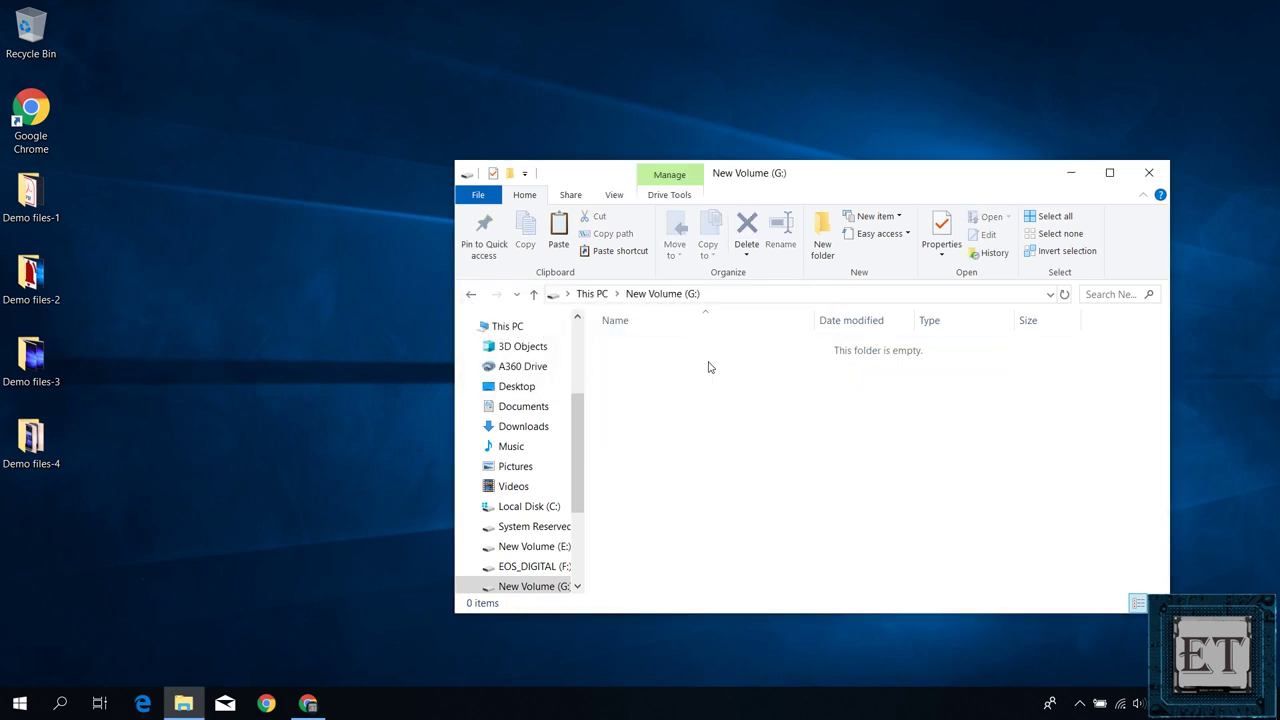
- Check the Recycle Bin for the files deleted from drive G: and close both windows
{"action": "double_click", "coordinate": [30, 28]}
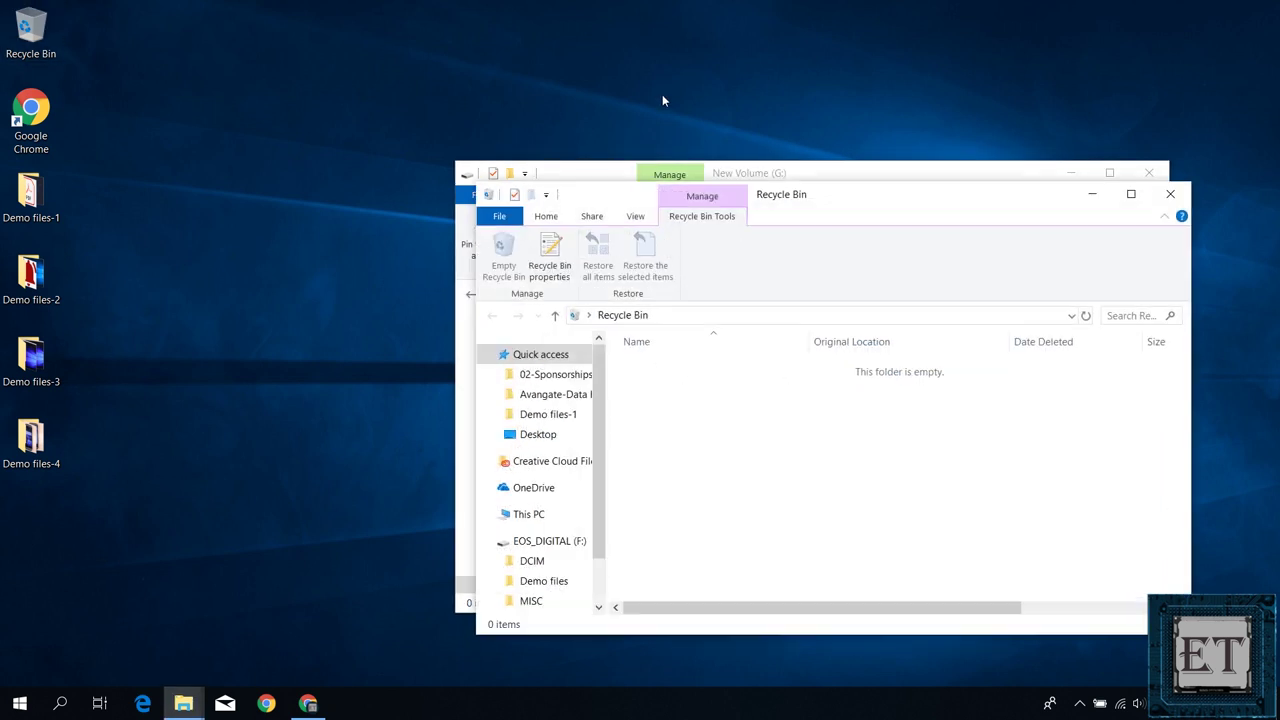
{"action": "left_click", "coordinate": [1171, 191]}
{"action": "left_click", "coordinate": [1149, 172]}
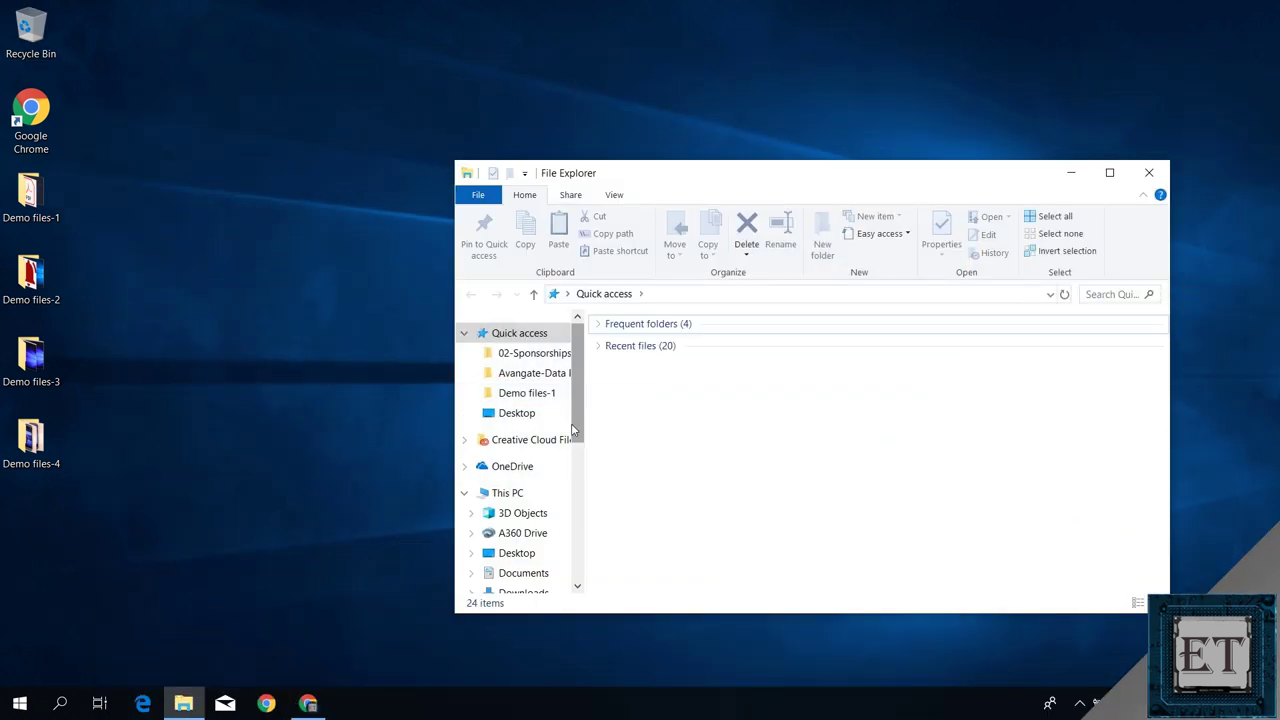
- Quick-format the New Volume (G:) drive as NTFS with 4096-byte allocation units, and close the windows
{"action": "left_click", "coordinate": [507, 493]}
{"action": "right_click", "coordinate": [935, 576]}
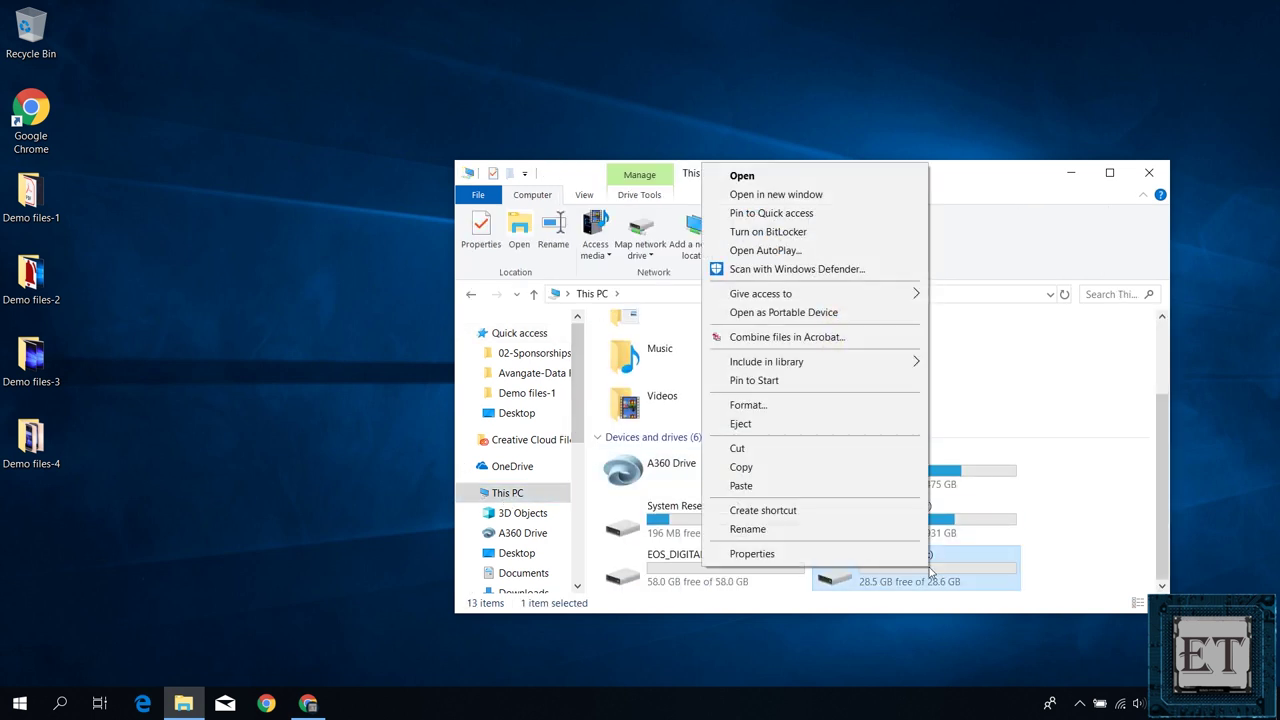
{"action": "left_click", "coordinate": [794, 412]}
{"action": "left_click", "coordinate": [620, 644]}
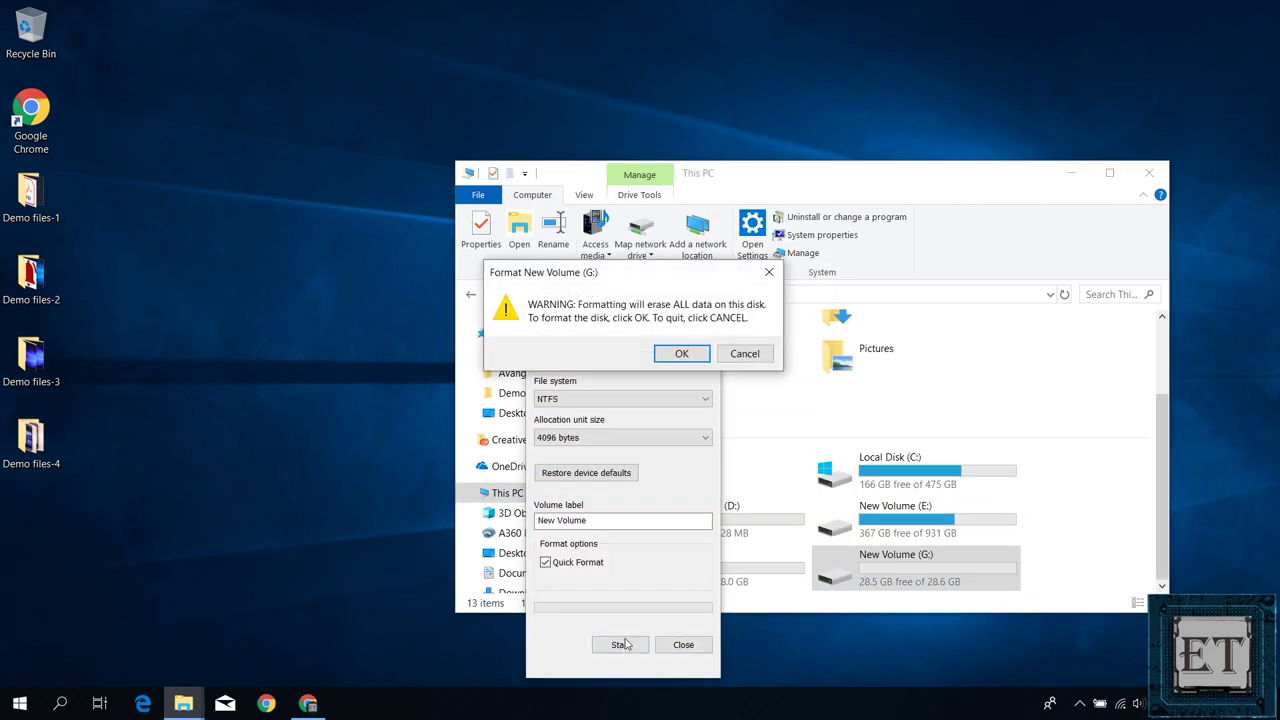
{"action": "left_click", "coordinate": [681, 355]}
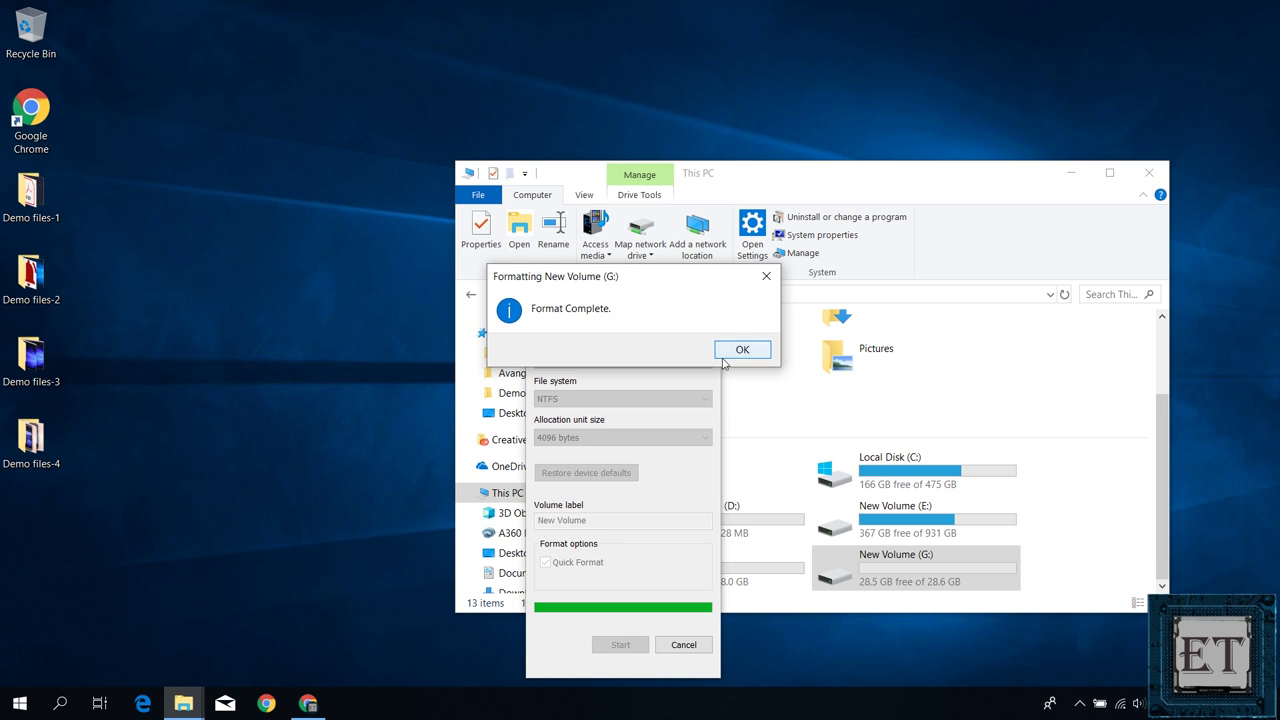
{"action": "left_click", "coordinate": [741, 350]}
{"action": "left_click", "coordinate": [706, 316]}
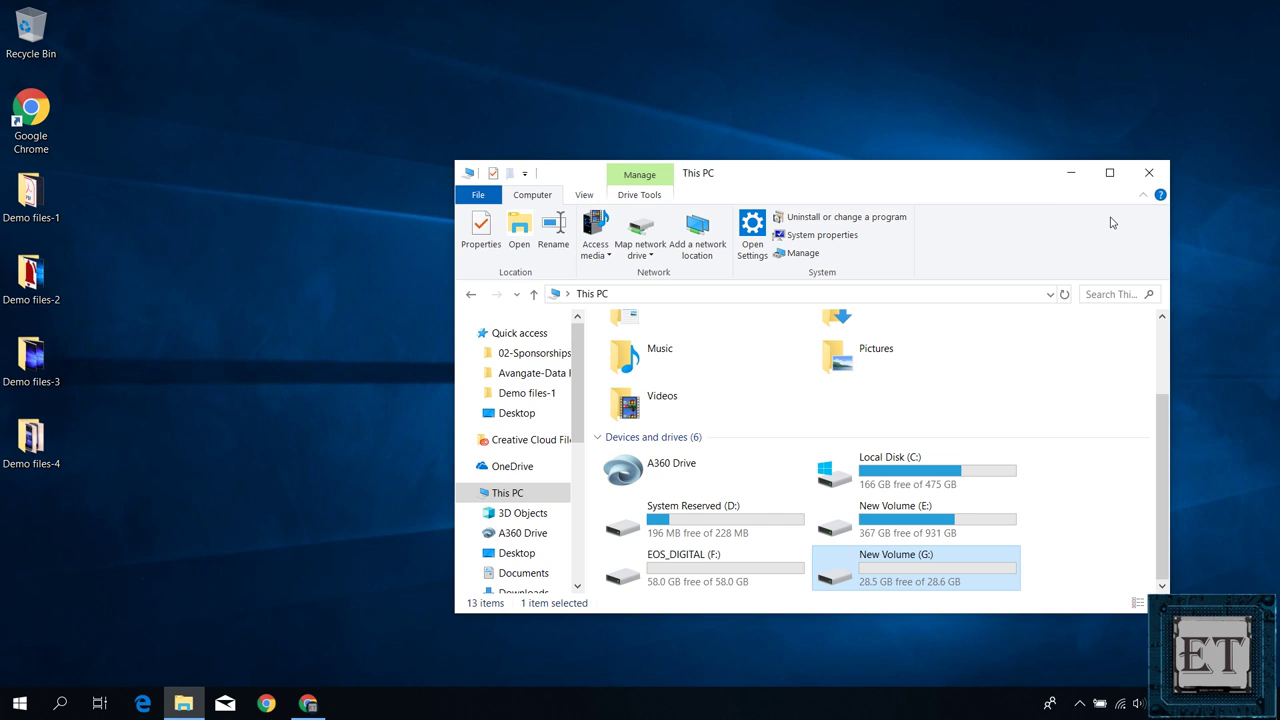
{"action": "left_click", "coordinate": [1149, 172]}
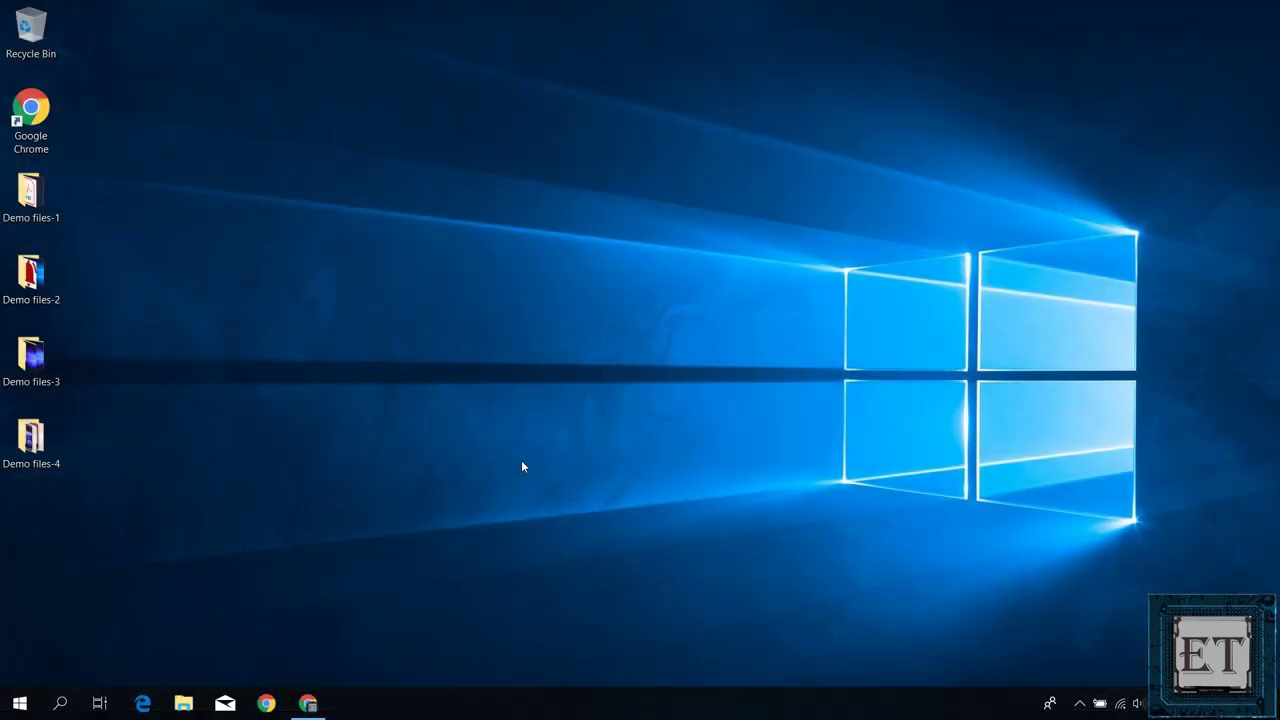
- Move all files on the external New Volume (H:) drive to the Recycle Bin
{"action": "left_click", "coordinate": [186, 703]}
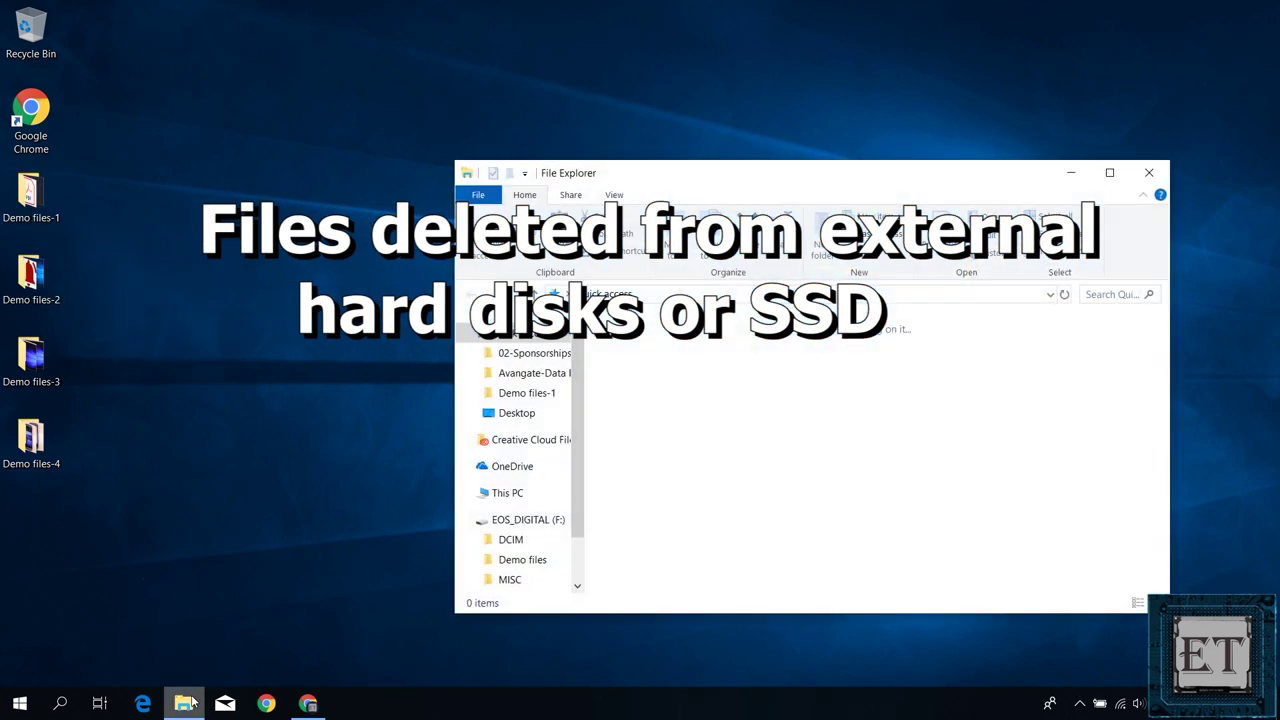
{"action": "left_click", "coordinate": [522, 496]}
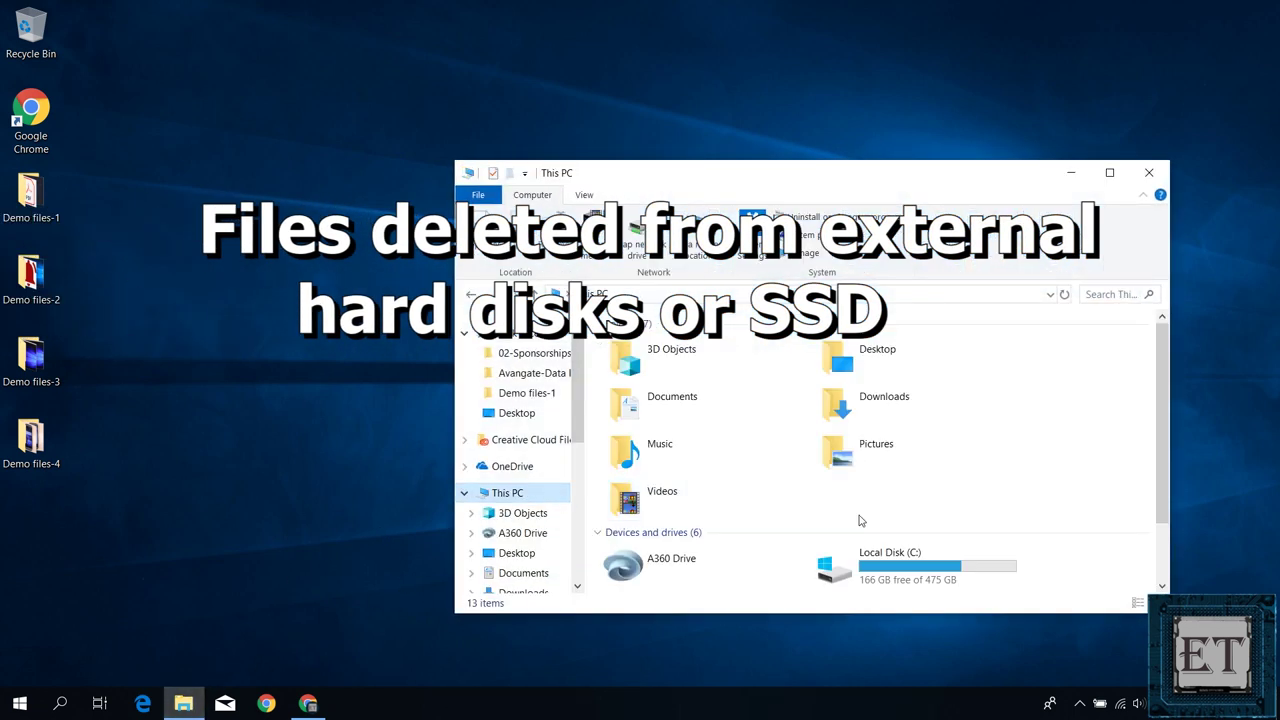
{"action": "scroll", "coordinate": [860, 520], "scroll_direction": "down", "scroll_amount": 3}
{"action": "double_click", "coordinate": [949, 578]}
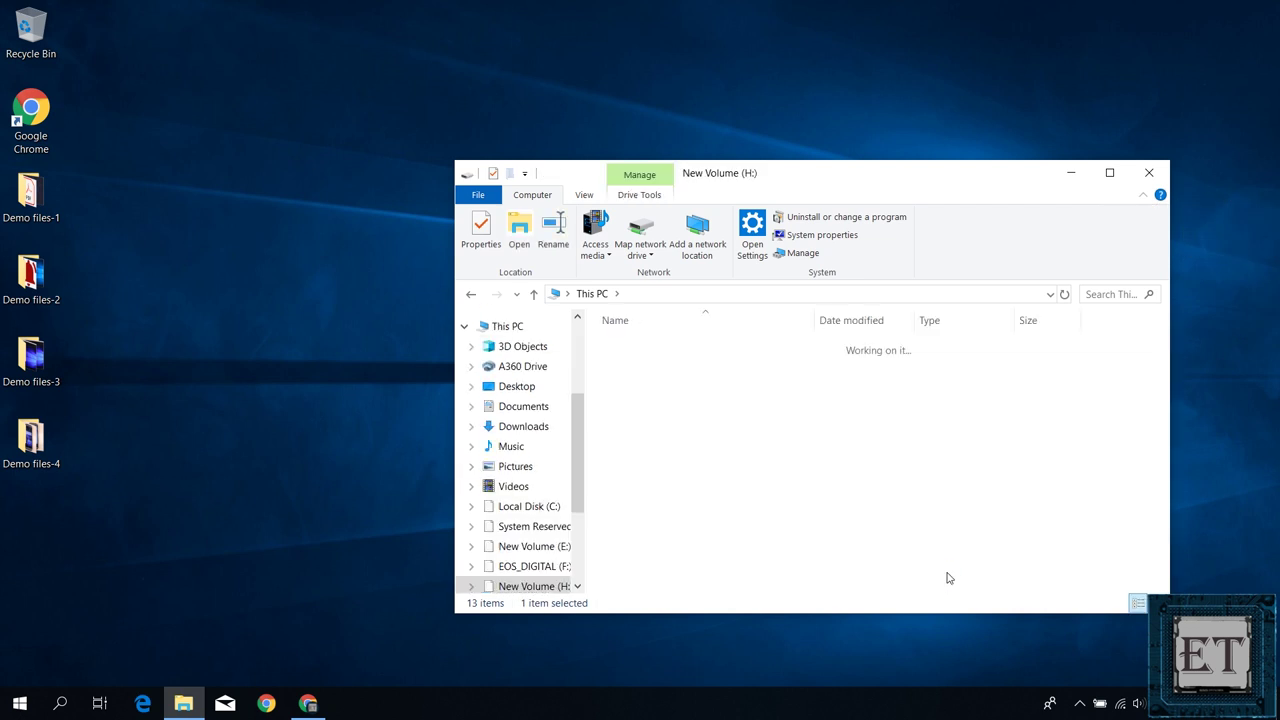
{"action": "key", "text": "ctrl+a"}
{"action": "key", "text": "Delete"}
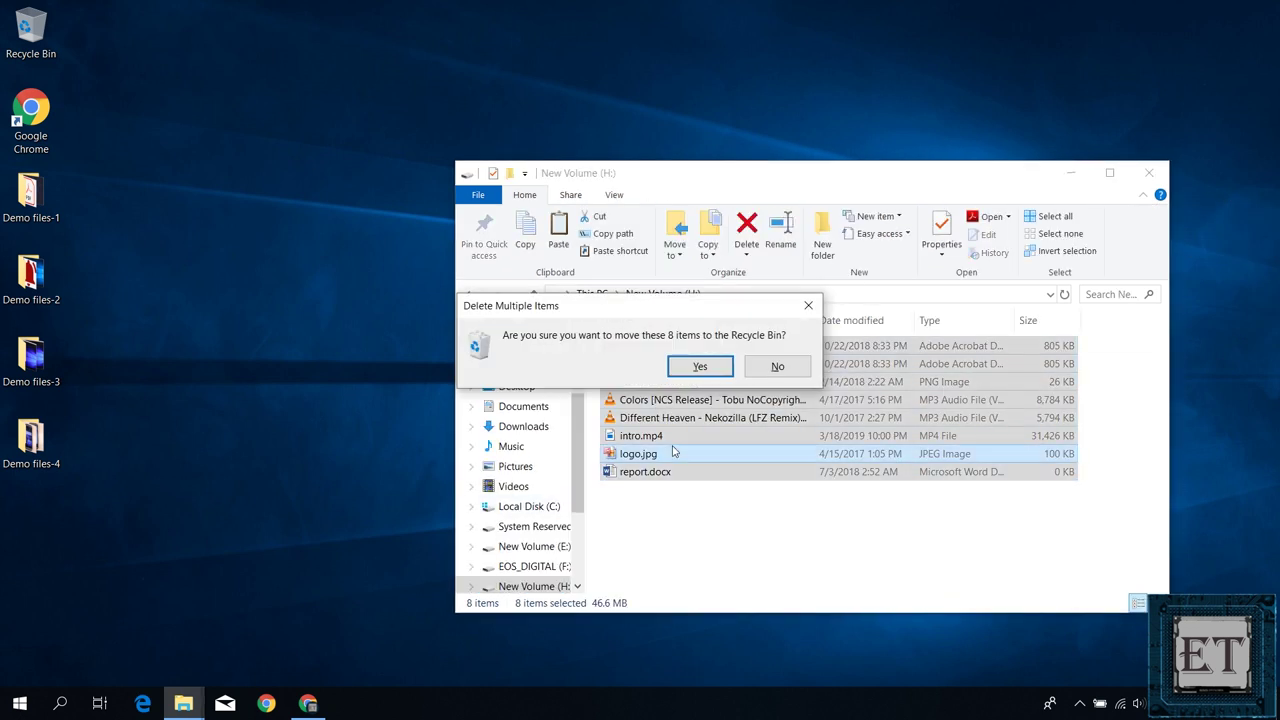
{"action": "left_click", "coordinate": [700, 366]}
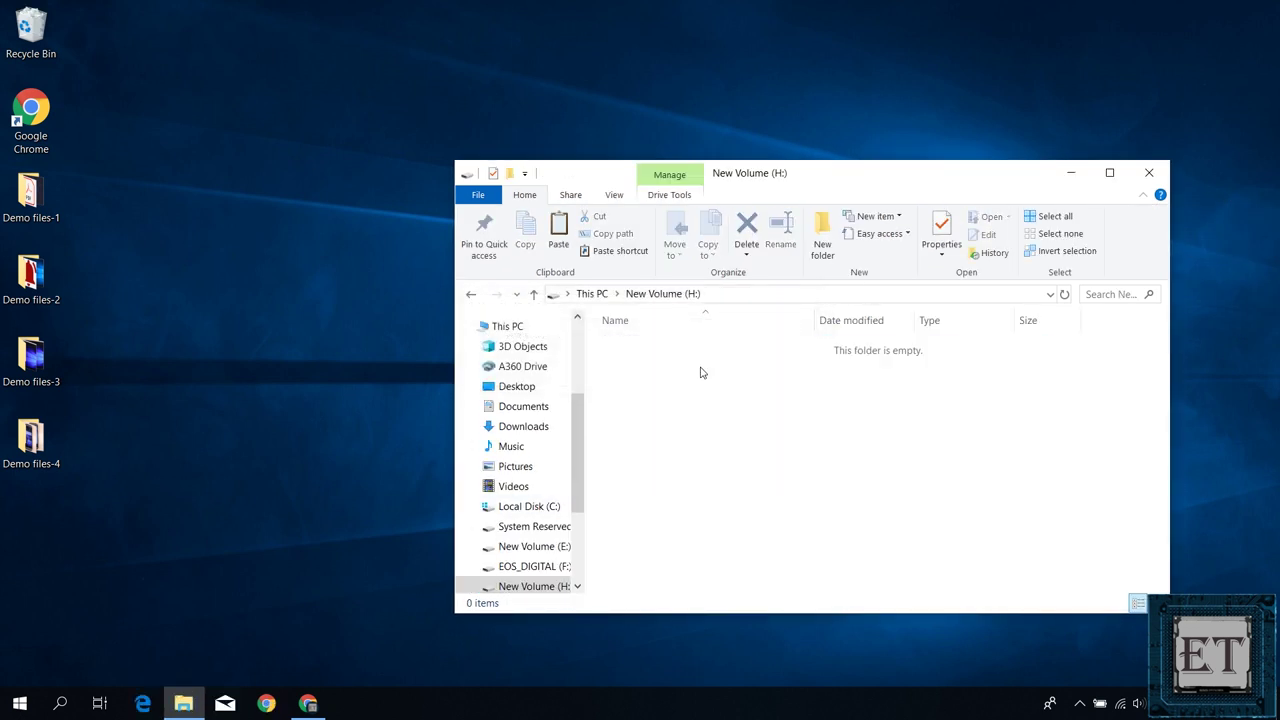
- Open the Recycle Bin, arrange its window clear of the New Volume (H:) window and refresh its contents
{"action": "double_click", "coordinate": [30, 32]}
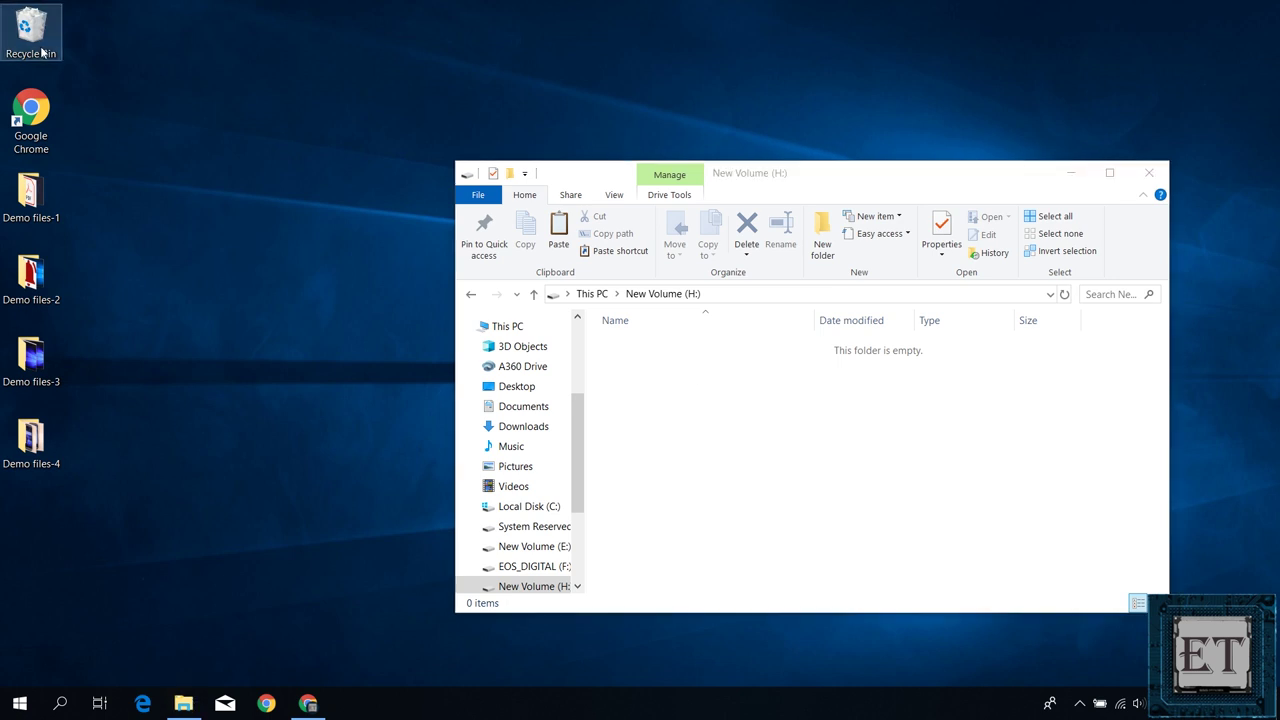
{"action": "left_click_drag", "start_coordinate": [867, 203], "coordinate": [410, 242]}
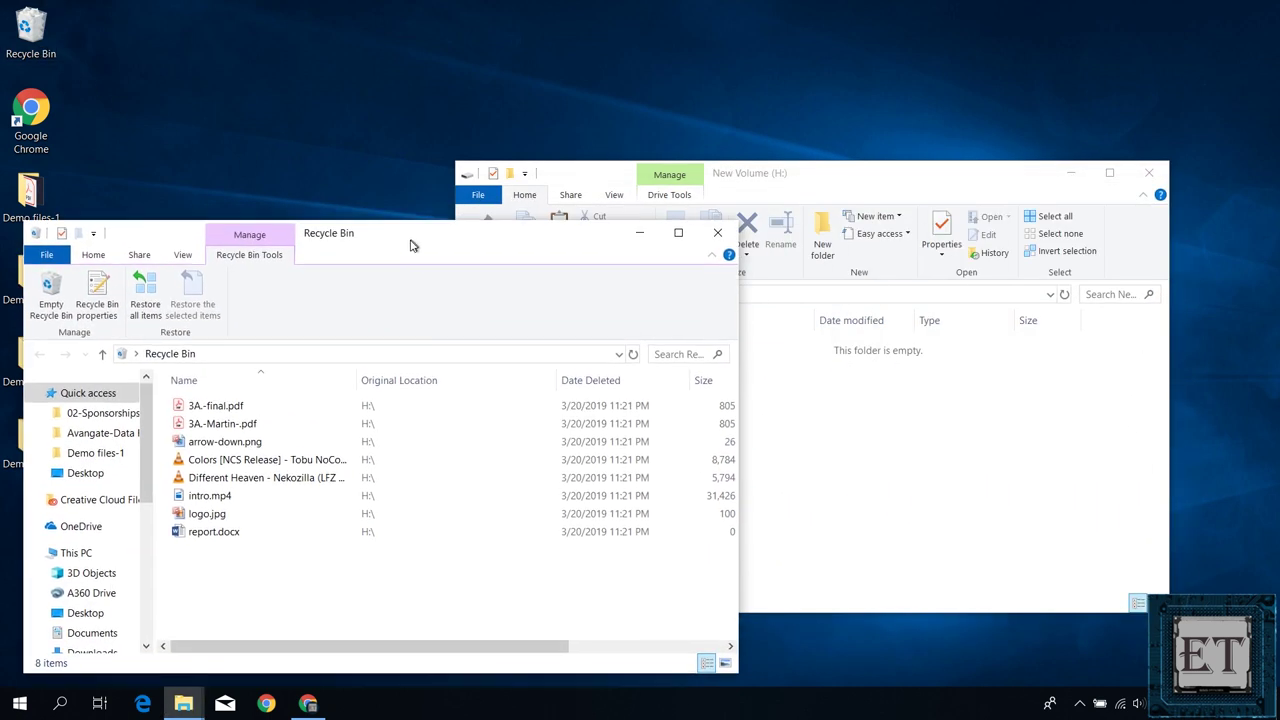
{"action": "left_click_drag", "start_coordinate": [800, 175], "coordinate": [995, 130]}
{"action": "left_click_drag", "start_coordinate": [467, 247], "coordinate": [608, 145]}
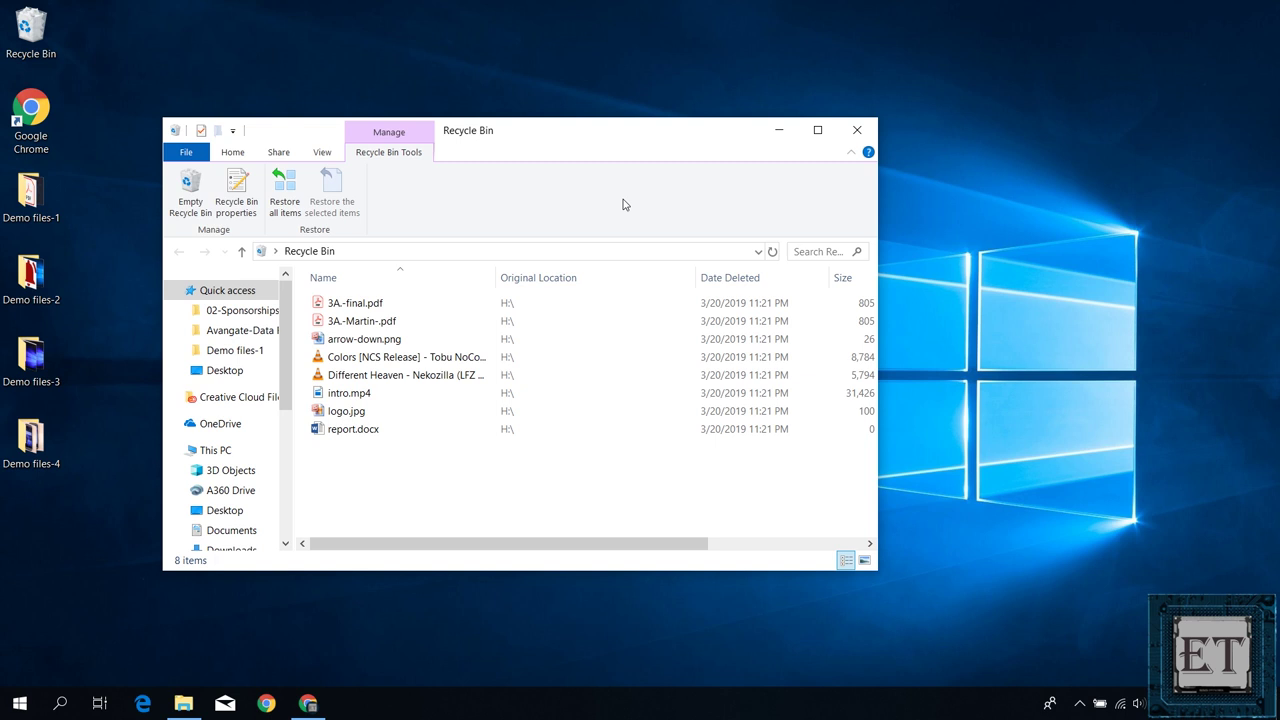
{"action": "right_click", "coordinate": [534, 489]}
{"action": "left_click", "coordinate": [455, 556]}
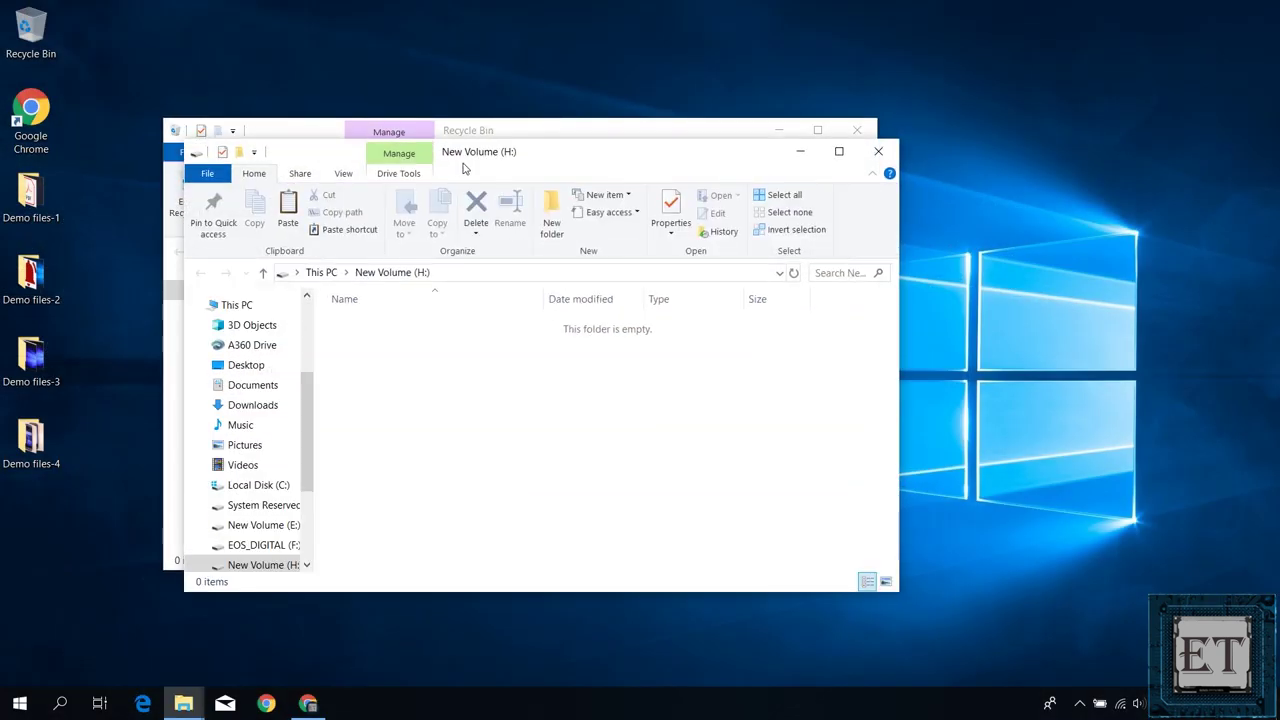
- Move the New Volume (H:) window aside, refresh the Recycle Bin and restore all its items to the drive
{"action": "left_click_drag", "start_coordinate": [314, 155], "coordinate": [901, 223]}
{"action": "left_click", "coordinate": [534, 371]}
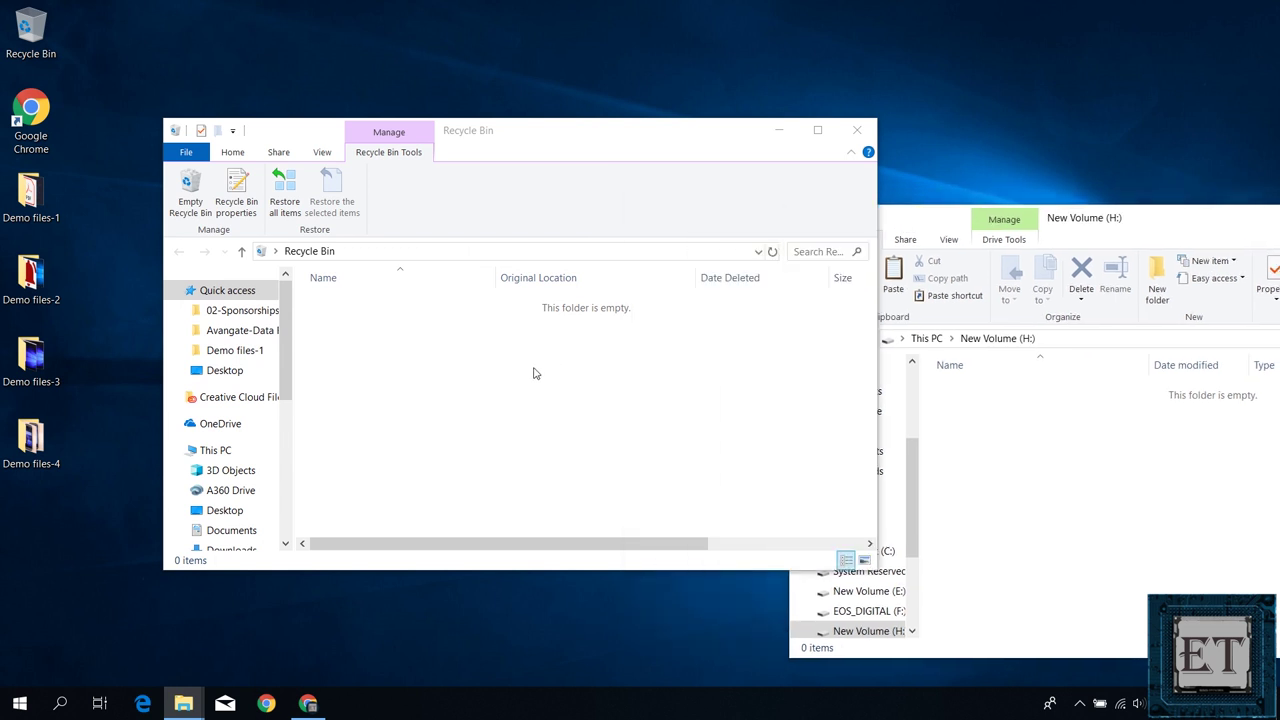
{"action": "right_click", "coordinate": [449, 377]}
{"action": "left_click", "coordinate": [378, 452]}
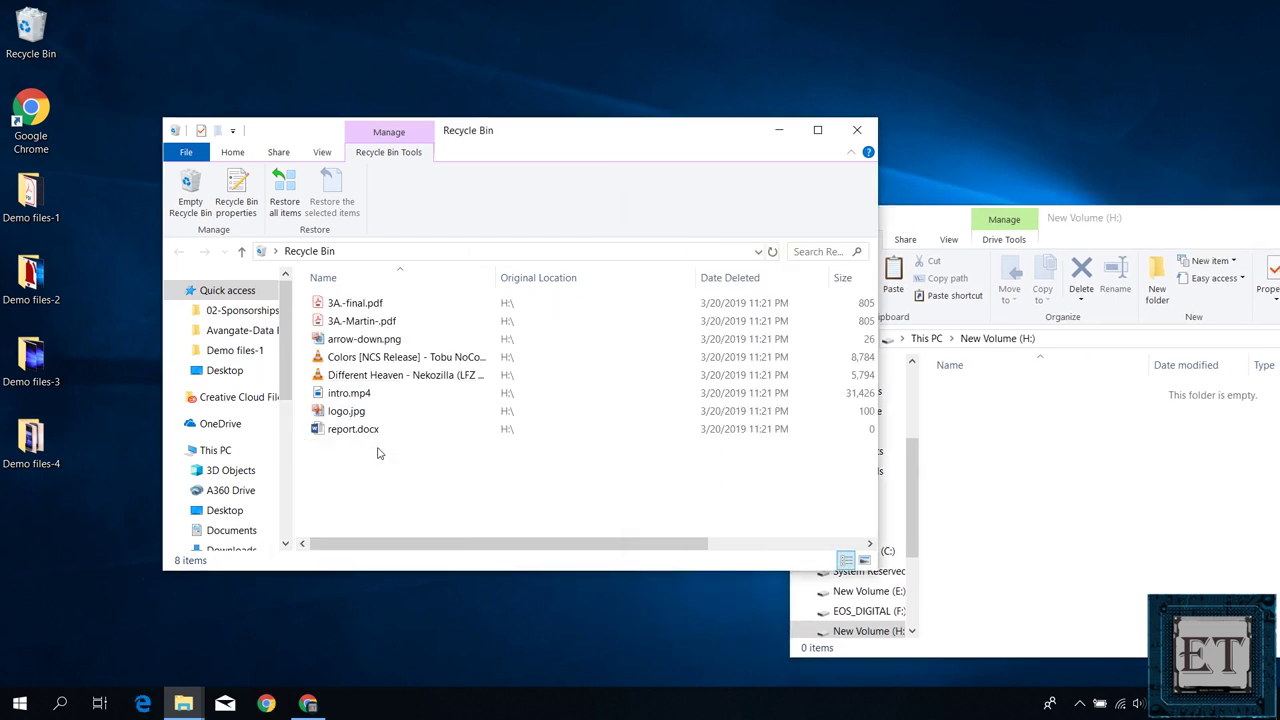
{"action": "left_click", "coordinate": [287, 196]}
{"action": "left_click", "coordinate": [711, 349]}
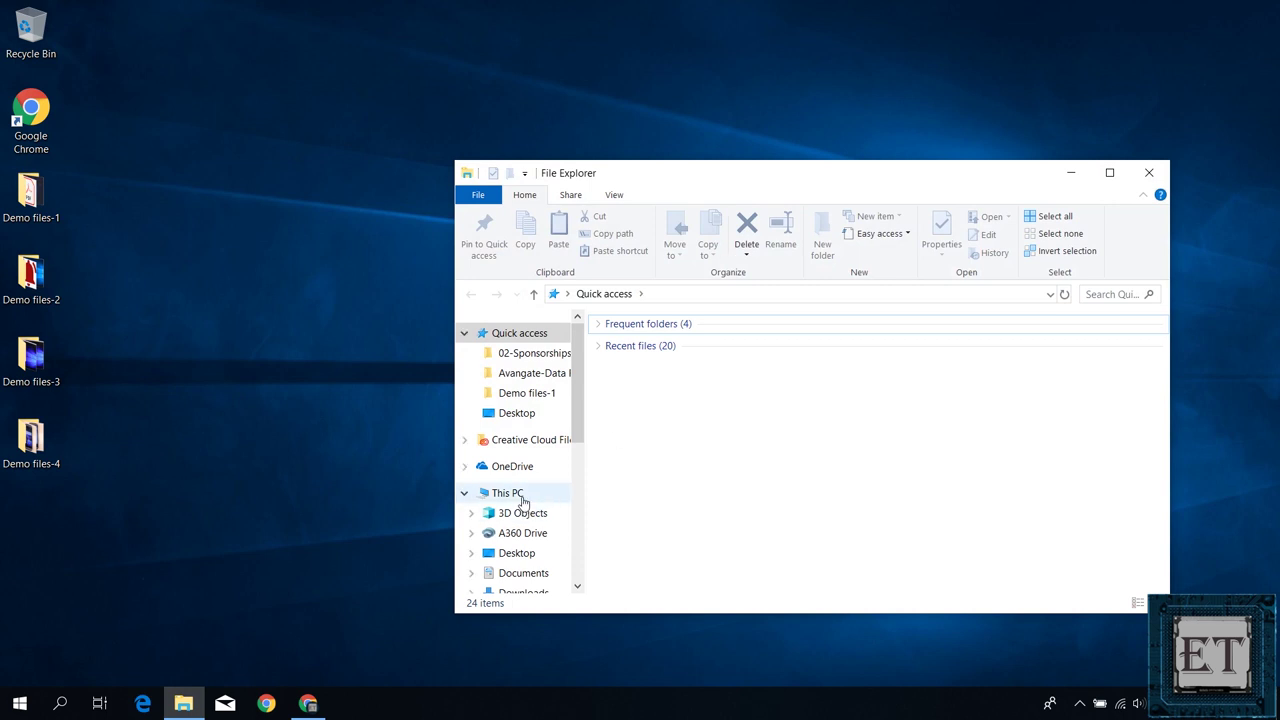
- Permanently delete all files from the New Volume (G:) drive and check the Recycle Bin for them
{"action": "left_click", "coordinate": [520, 500]}
{"action": "scroll", "coordinate": [749, 471], "scroll_direction": "down", "scroll_amount": 2}
{"action": "double_click", "coordinate": [870, 562]}
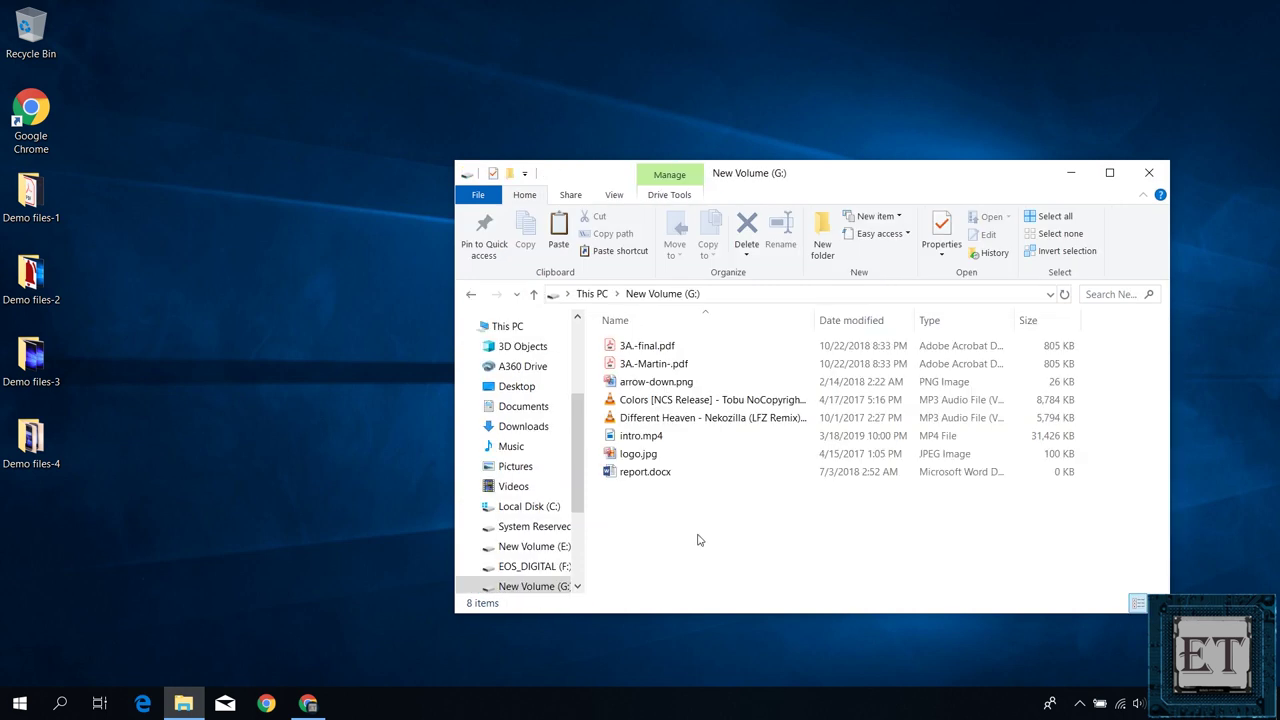
{"action": "key", "text": "ctrl+a"}
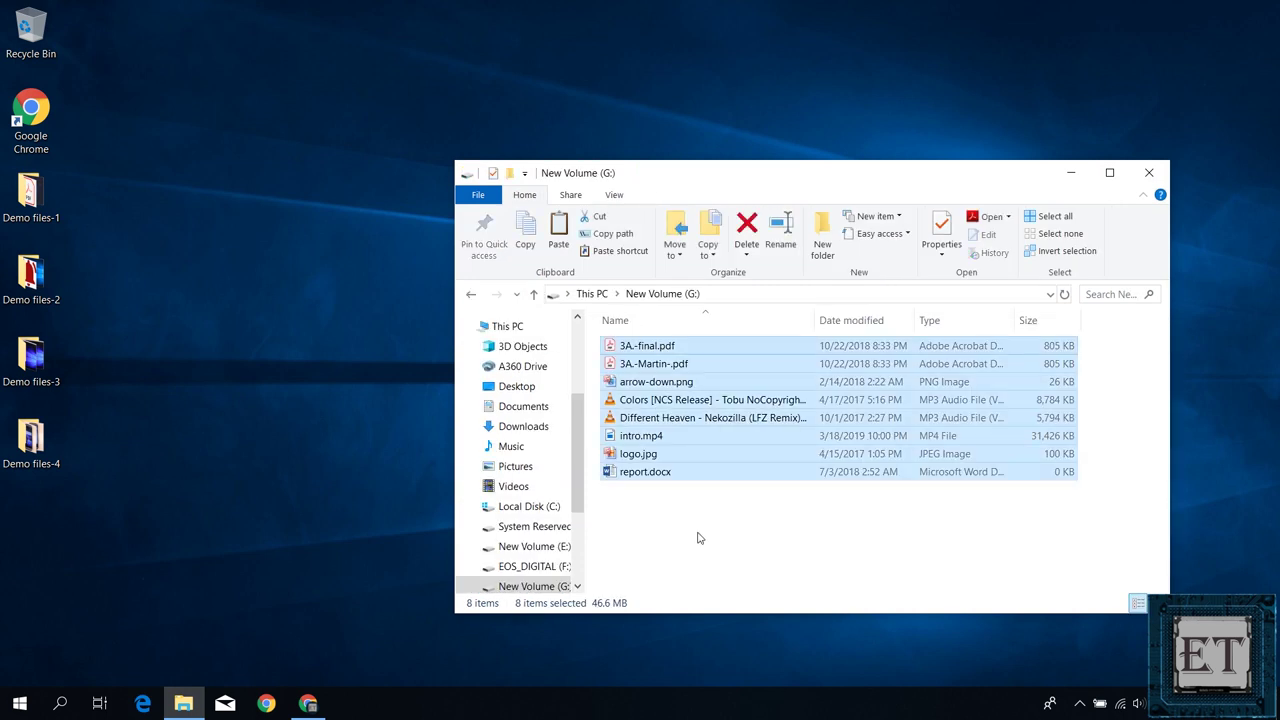
{"action": "key", "text": "shift+Delete"}
{"action": "left_click", "coordinate": [702, 366]}
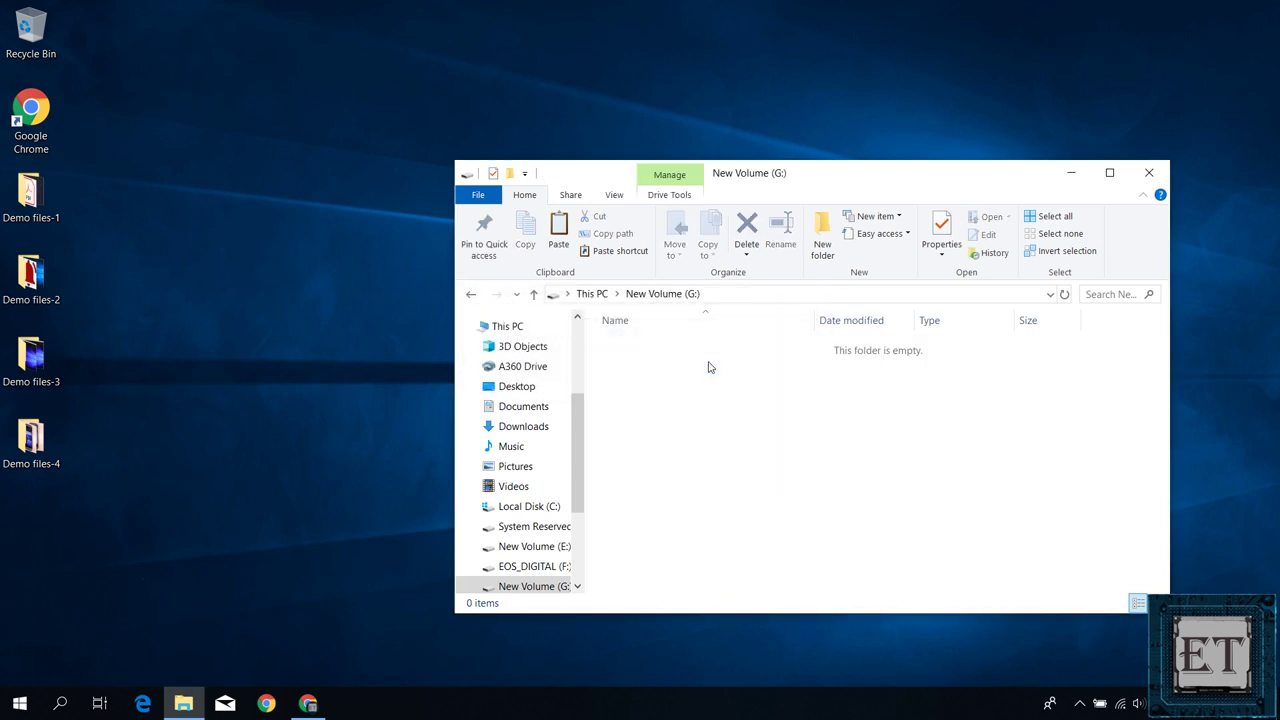
{"action": "double_click", "coordinate": [45, 50]}
{"action": "left_click", "coordinate": [1170, 198]}
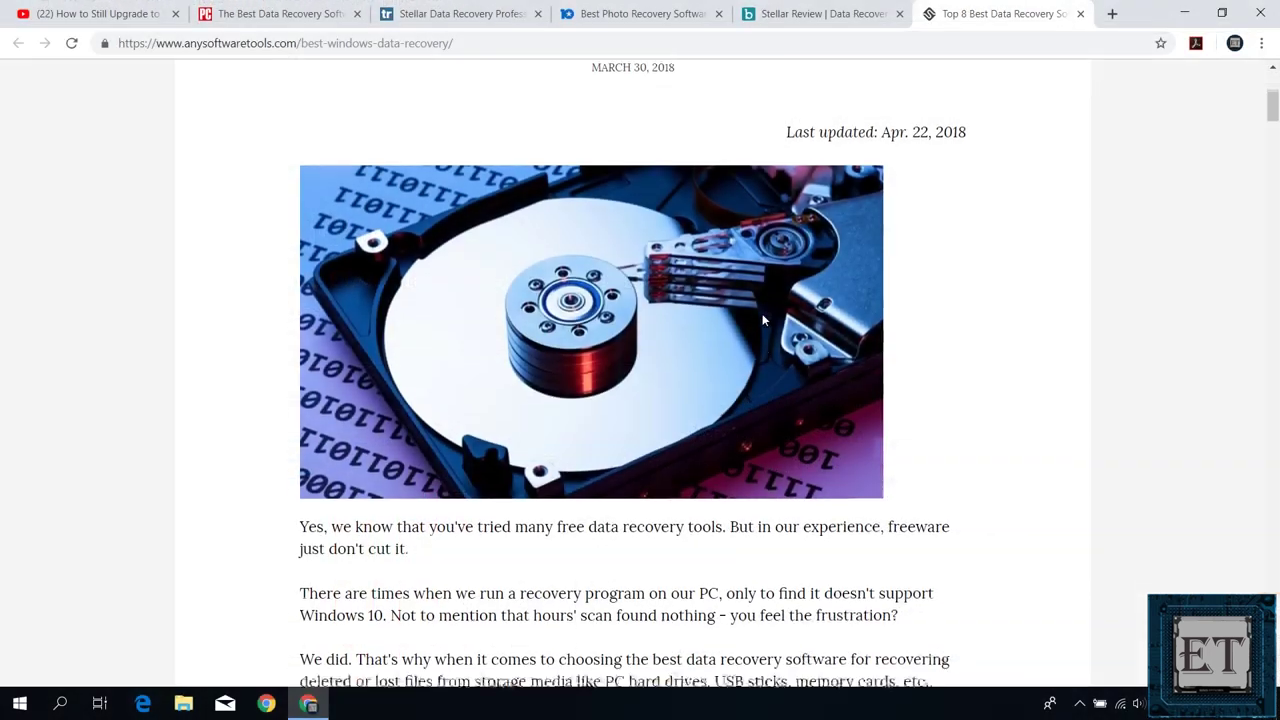
- Examine the Windows data recovery software review and the Stellar Data Recovery-Windows Standard product page, including its features and description
{"action": "scroll", "coordinate": [760, 320], "scroll_direction": "down", "scroll_amount": 10}
{"action": "scroll", "coordinate": [760, 320], "scroll_direction": "down", "scroll_amount": 3}
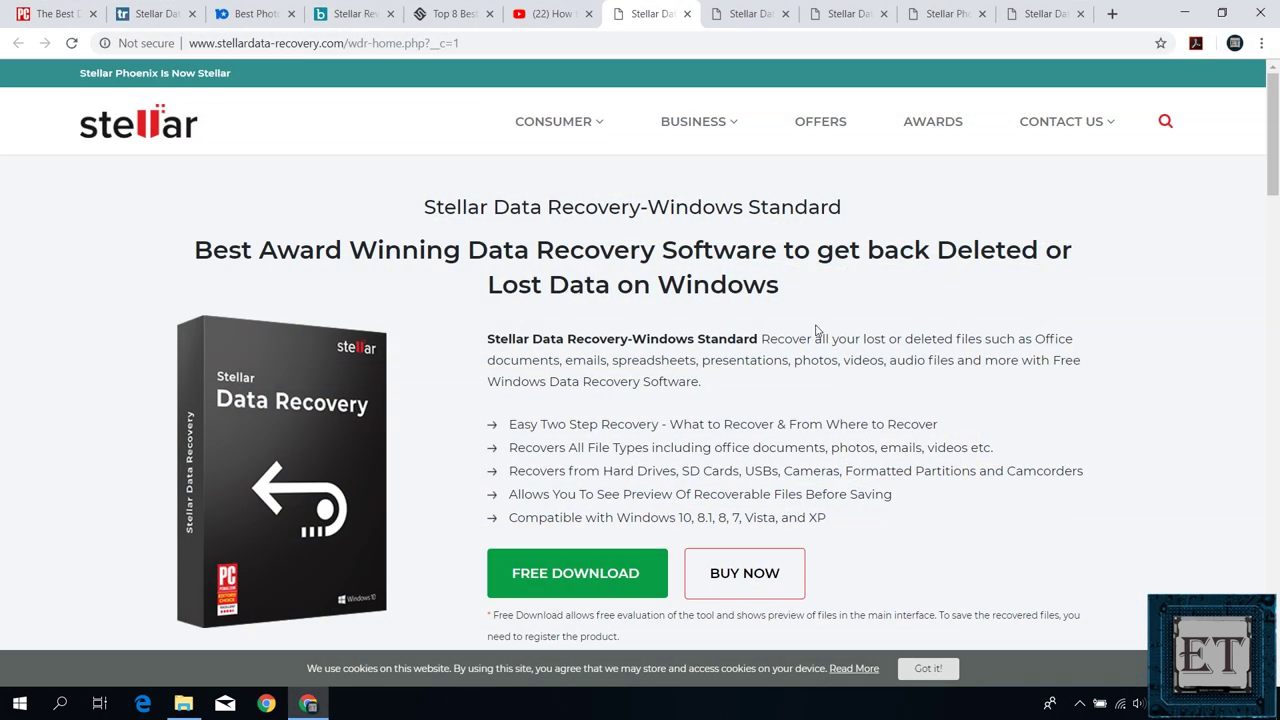
{"action": "left_click_drag", "start_coordinate": [836, 208], "coordinate": [647, 214]}
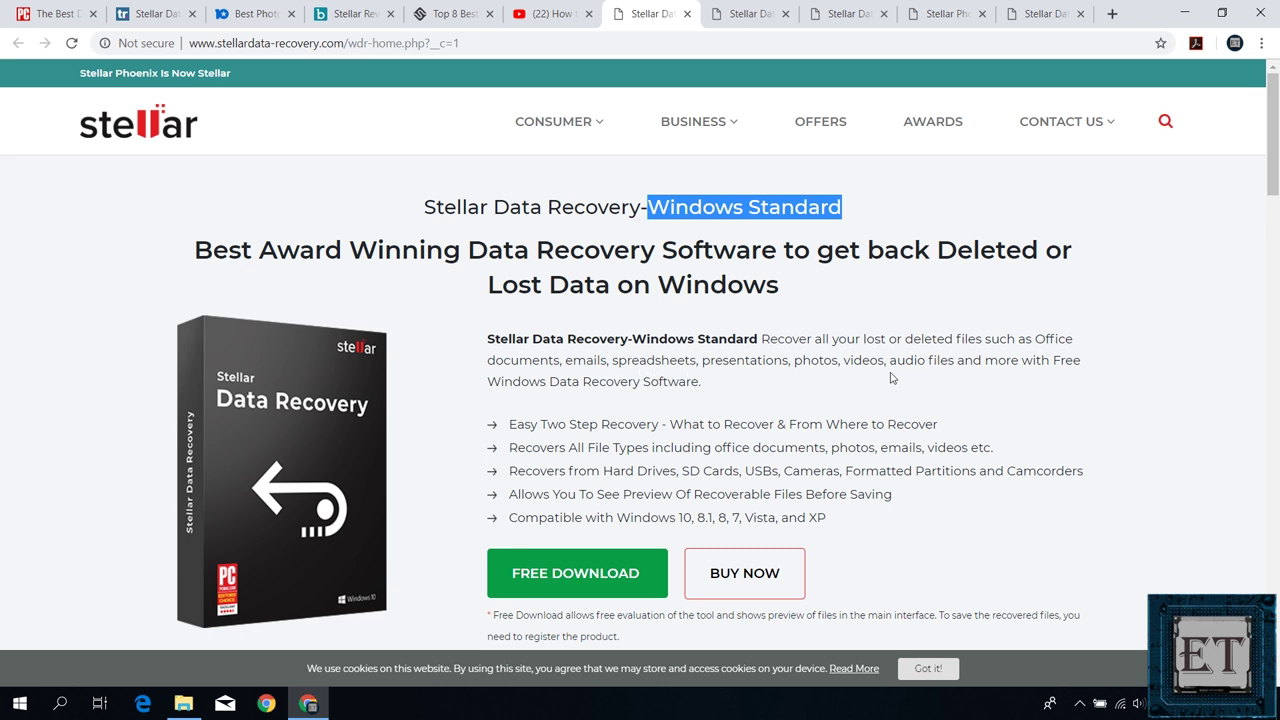
{"action": "left_click", "coordinate": [695, 489]}
{"action": "scroll", "coordinate": [695, 489], "scroll_direction": "down", "scroll_amount": 1}
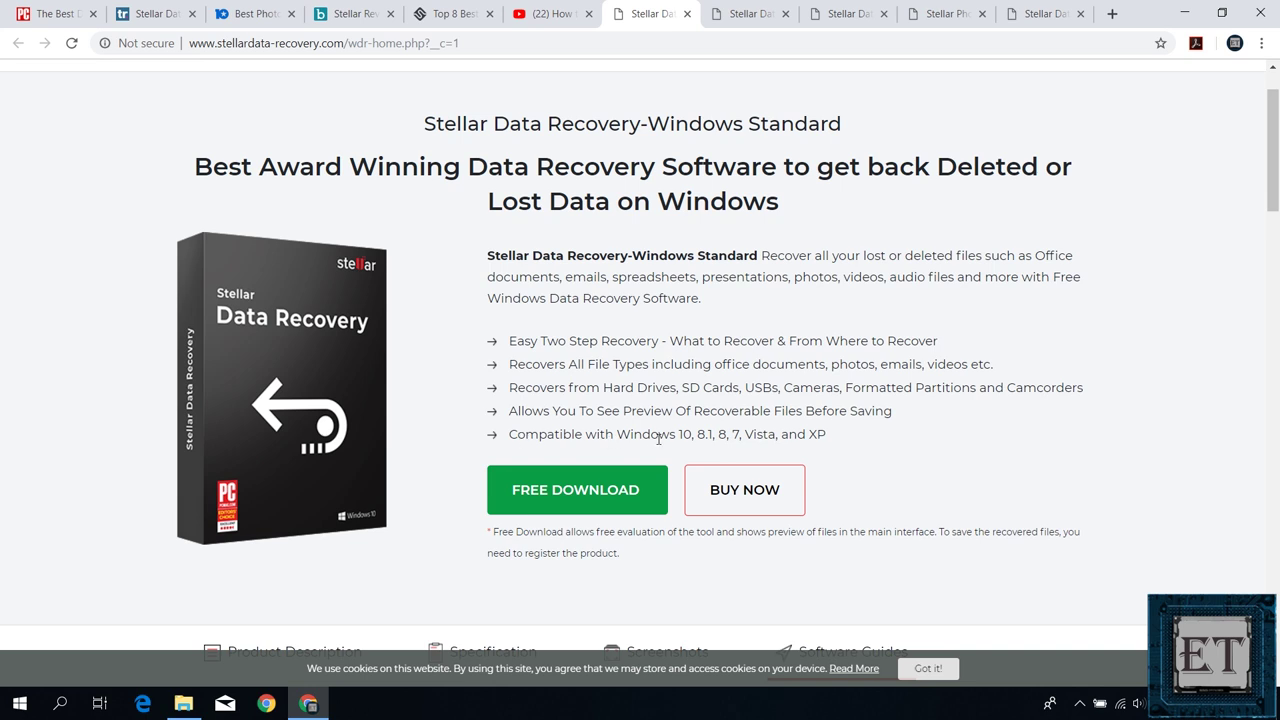
{"action": "scroll", "coordinate": [788, 528], "scroll_direction": "up", "scroll_amount": 1}
{"action": "scroll", "coordinate": [563, 466], "scroll_direction": "down", "scroll_amount": 6}
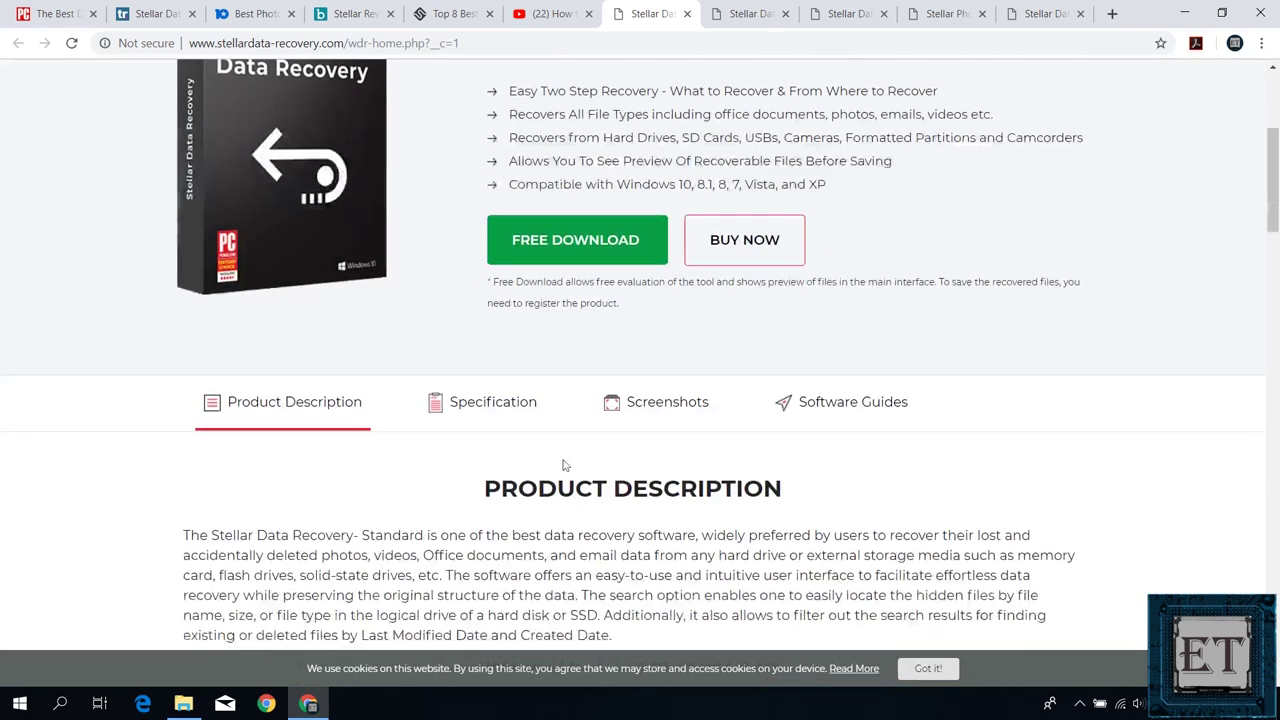
{"action": "scroll", "coordinate": [430, 470], "scroll_direction": "up", "scroll_amount": 3}
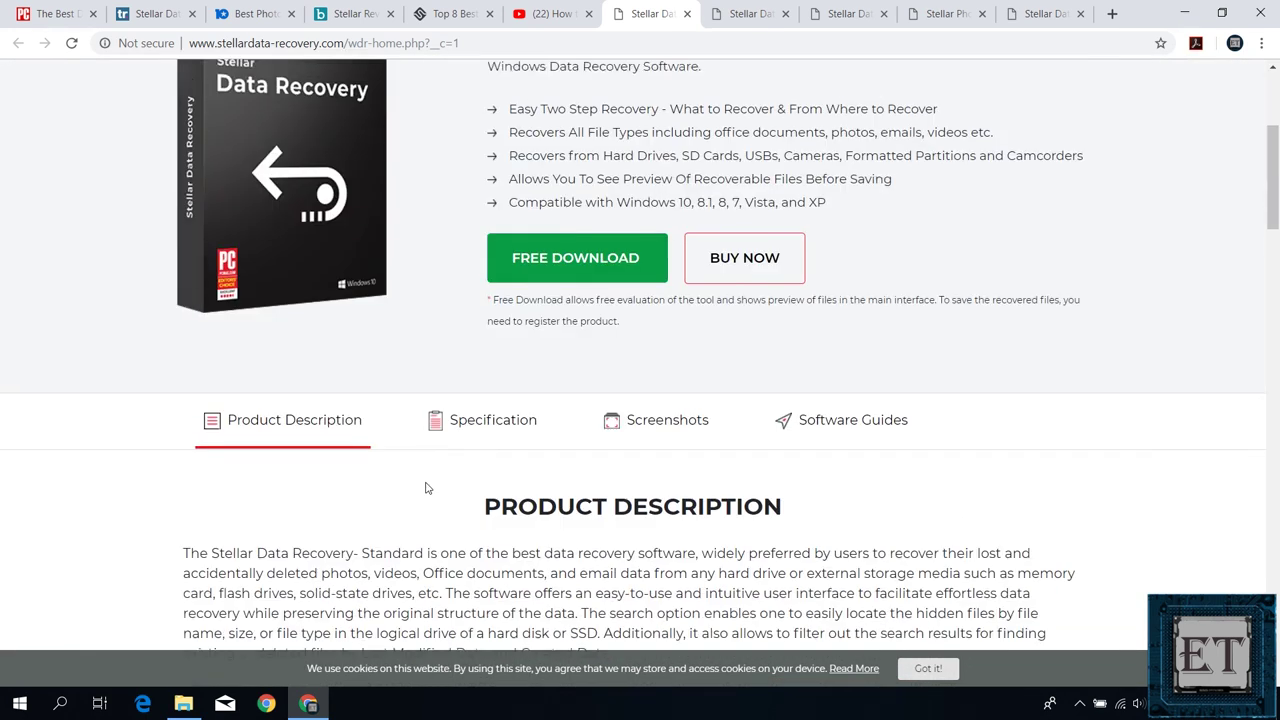
- Examine the specification, screenshots and software guides on the Stellar Data Recovery-Windows Standard product page
{"action": "left_click", "coordinate": [449, 486]}
{"action": "scroll", "coordinate": [630, 361], "scroll_direction": "up", "scroll_amount": 2}
{"action": "left_click", "coordinate": [660, 320]}
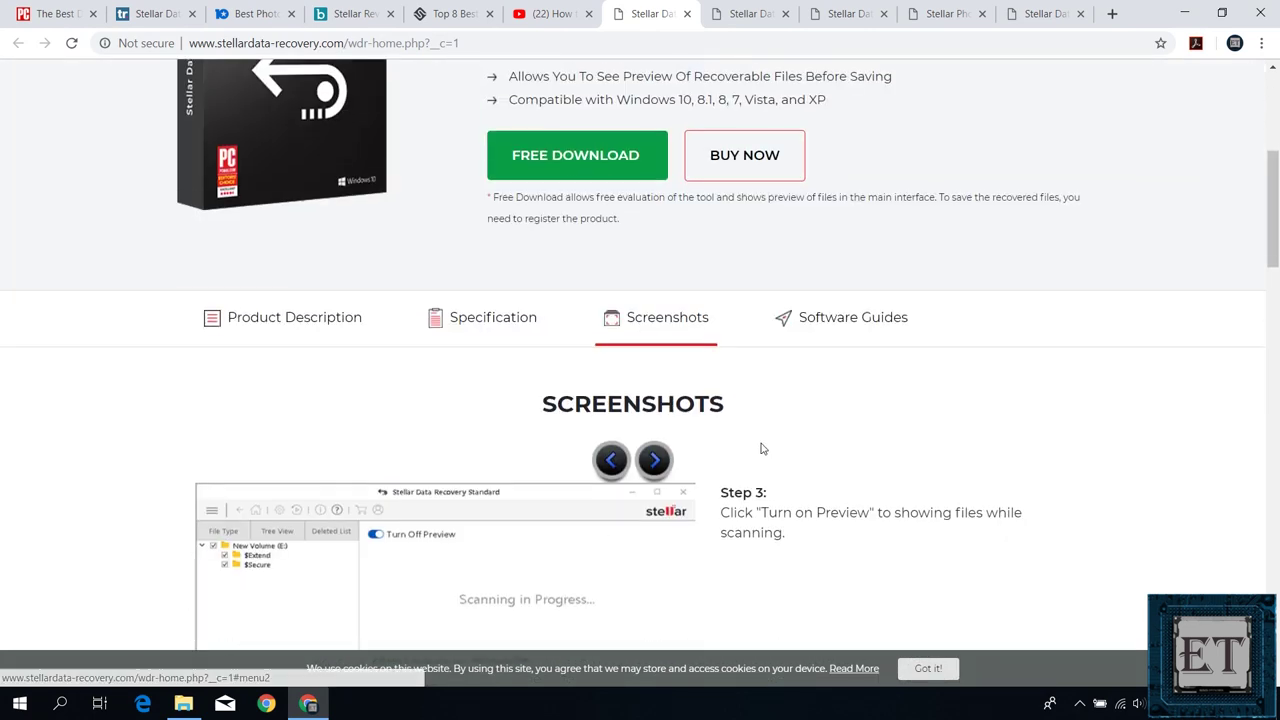
{"action": "scroll", "coordinate": [806, 358], "scroll_direction": "up", "scroll_amount": 3}
{"action": "left_click", "coordinate": [853, 401]}
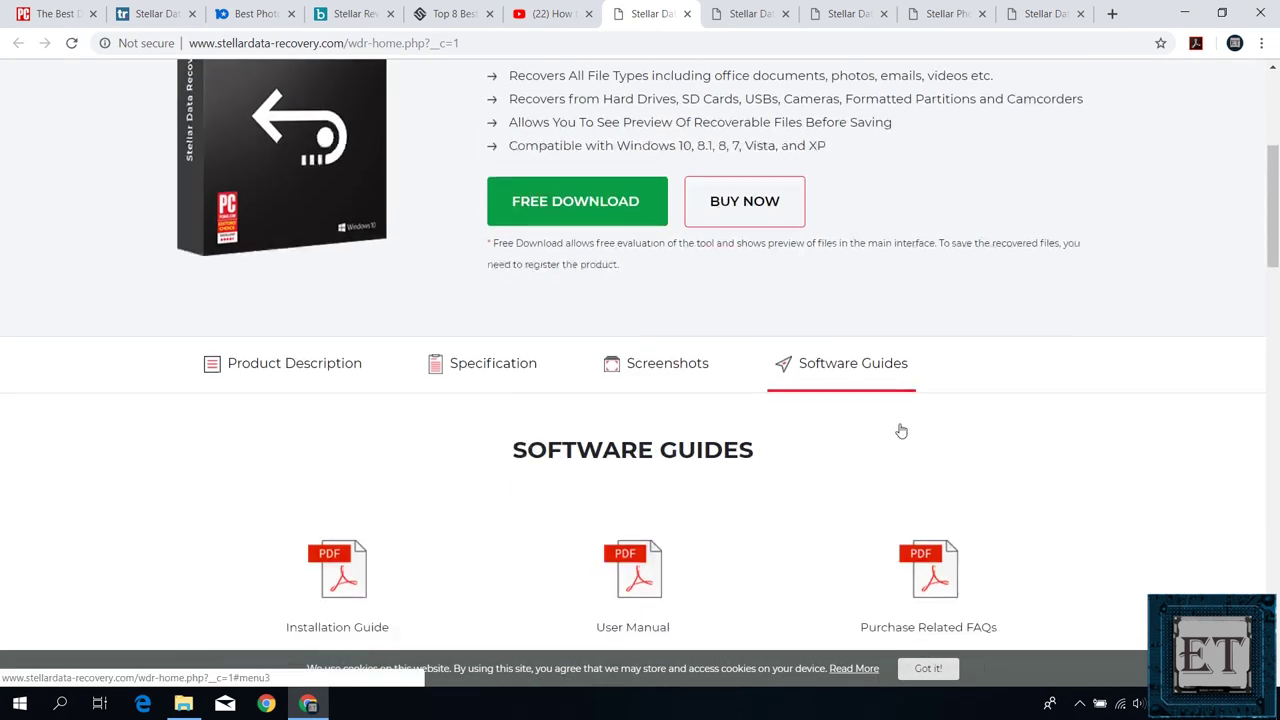
{"action": "scroll", "coordinate": [782, 360], "scroll_direction": "up", "scroll_amount": 6}
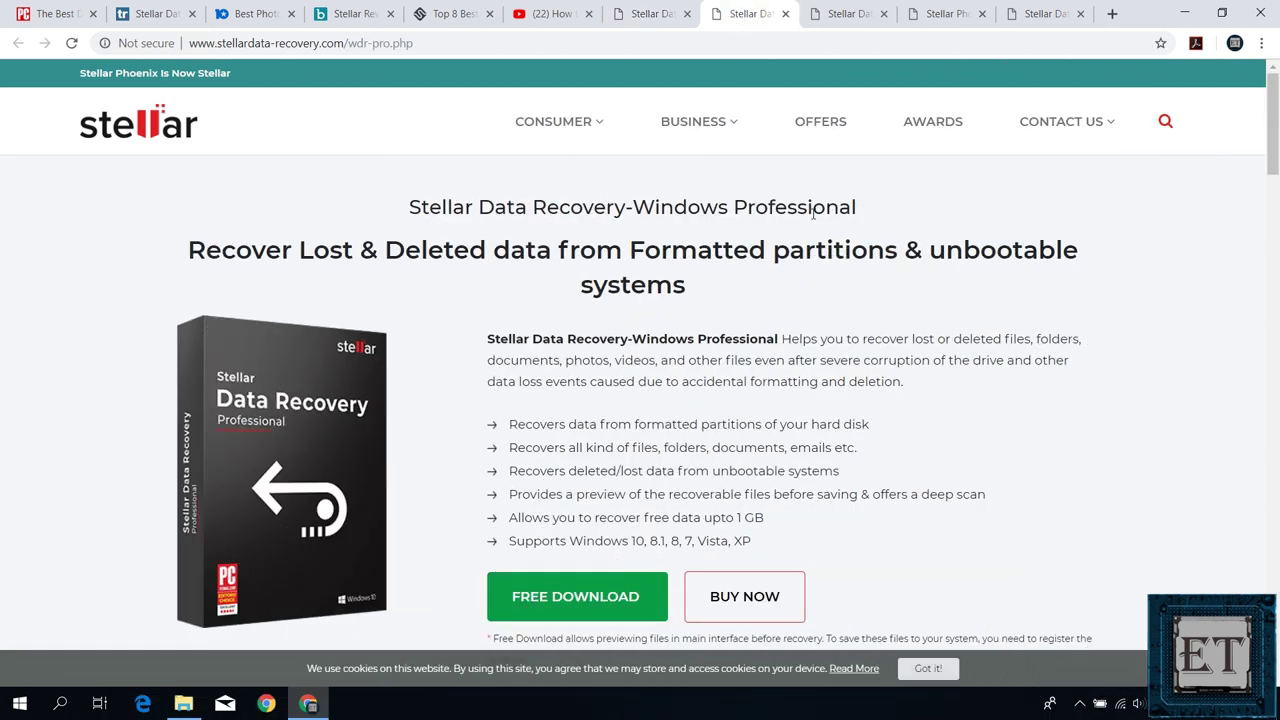
- Review the Windows Professional and Stellar Photo Recovery product pages, highlighting key features and switching Photo Recovery to its Mac edition
{"action": "double_click", "coordinate": [809, 207]}
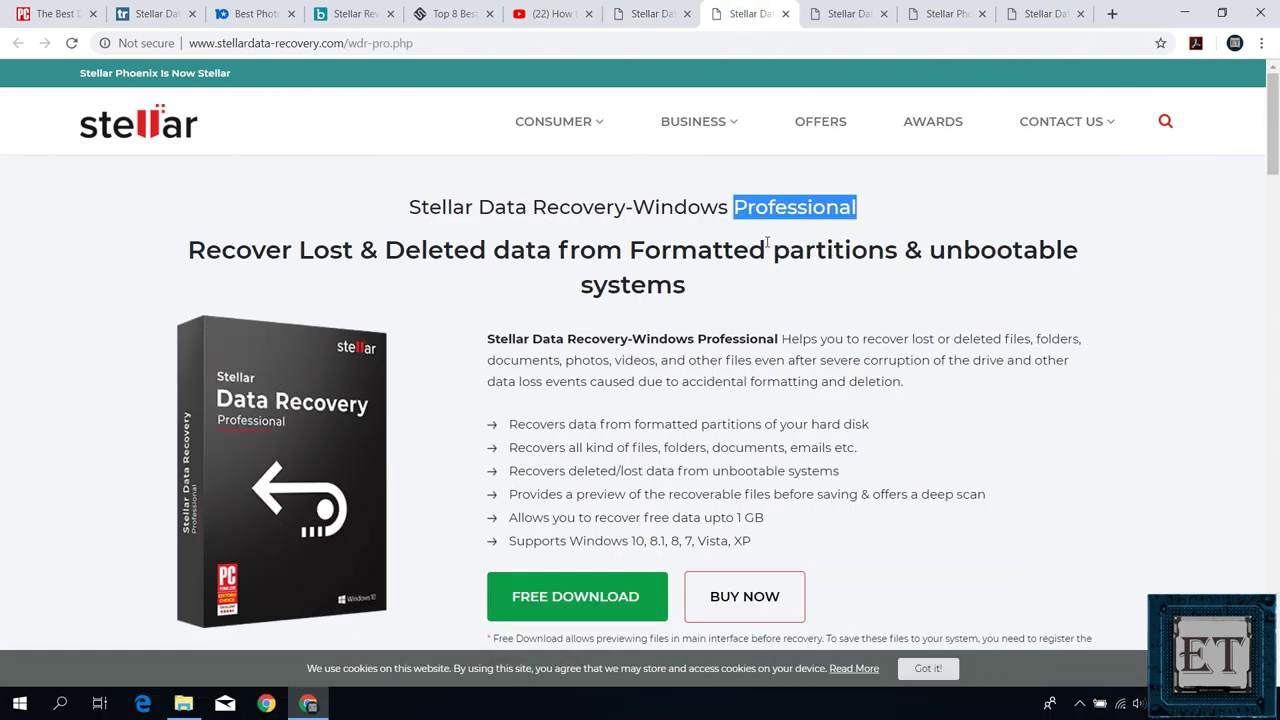
{"action": "left_click_drag", "start_coordinate": [820, 360], "coordinate": [998, 366]}
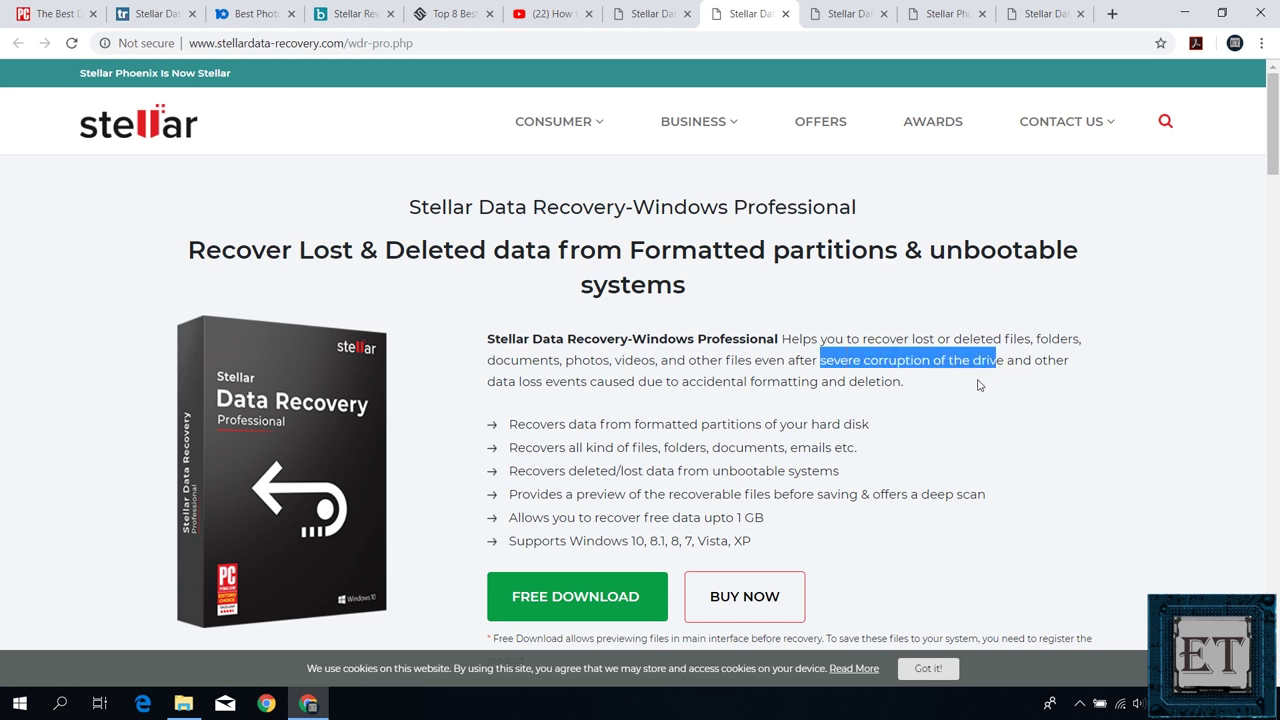
{"action": "left_click_drag", "start_coordinate": [738, 210], "coordinate": [752, 212]}
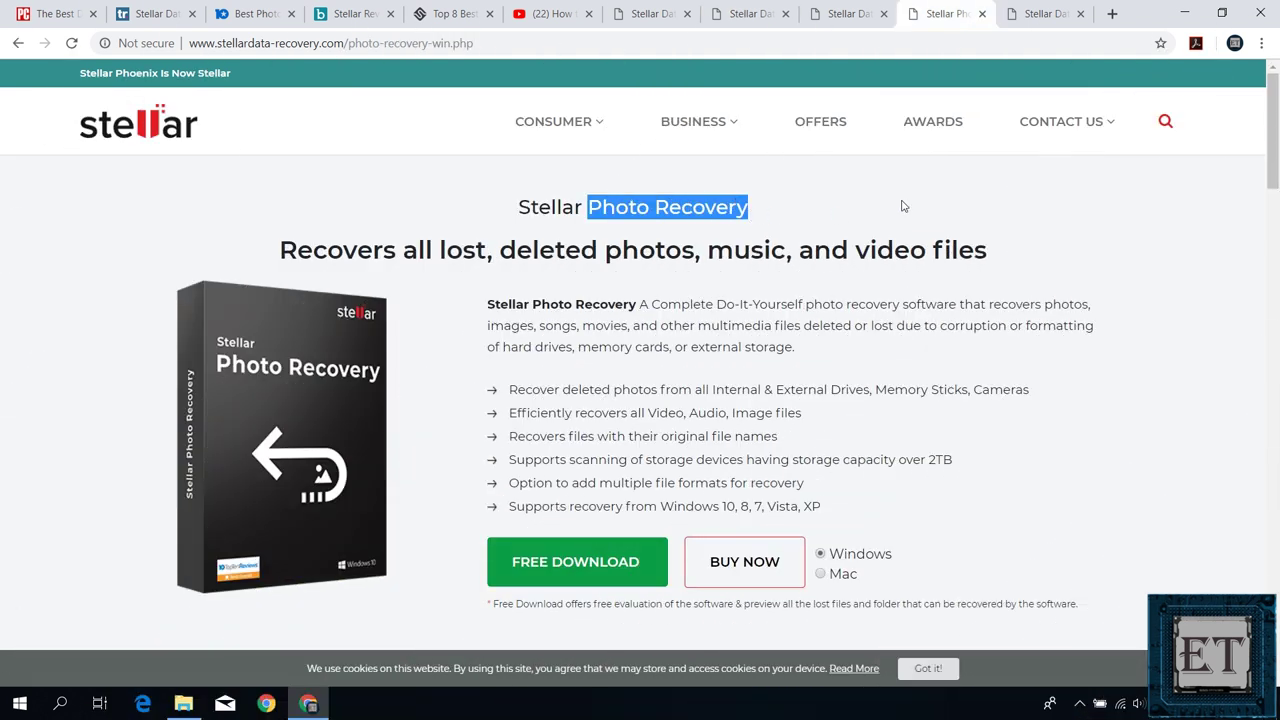
{"action": "left_click_drag", "start_coordinate": [499, 250], "coordinate": [1022, 260]}
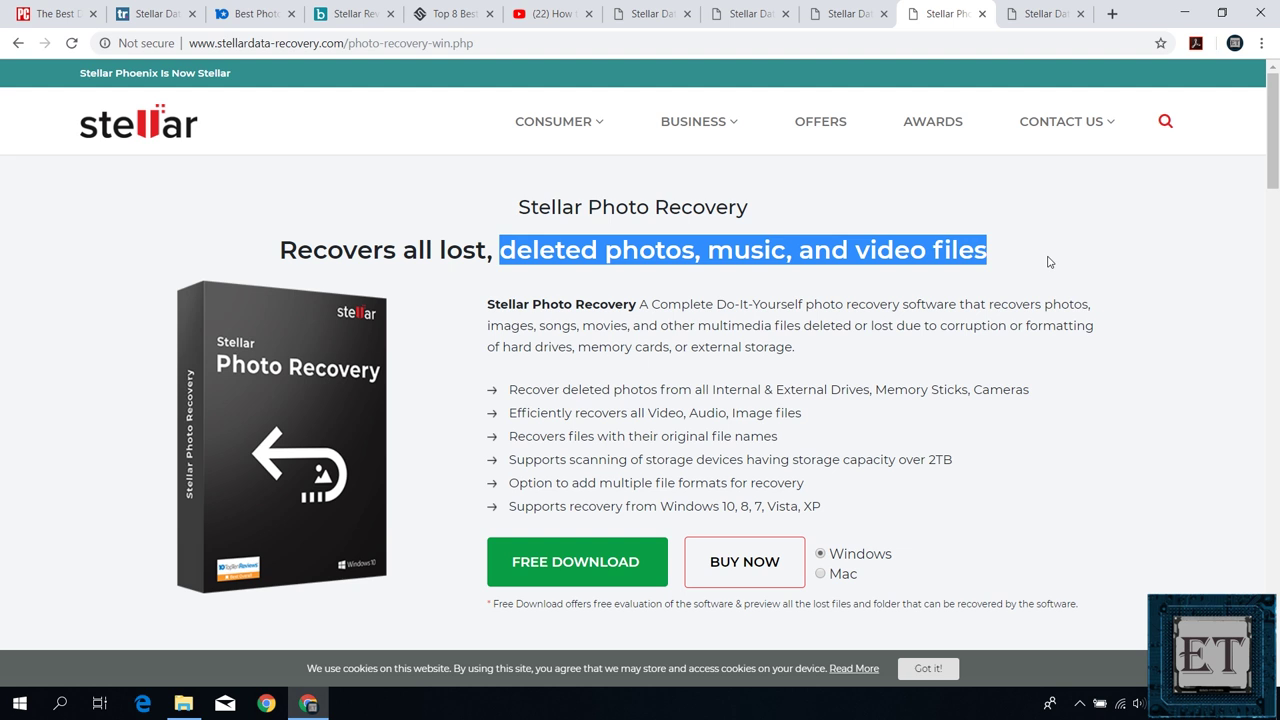
{"action": "left_click", "coordinate": [1049, 262]}
{"action": "scroll", "coordinate": [873, 295], "scroll_direction": "down", "scroll_amount": 2}
{"action": "left_click", "coordinate": [832, 407]}
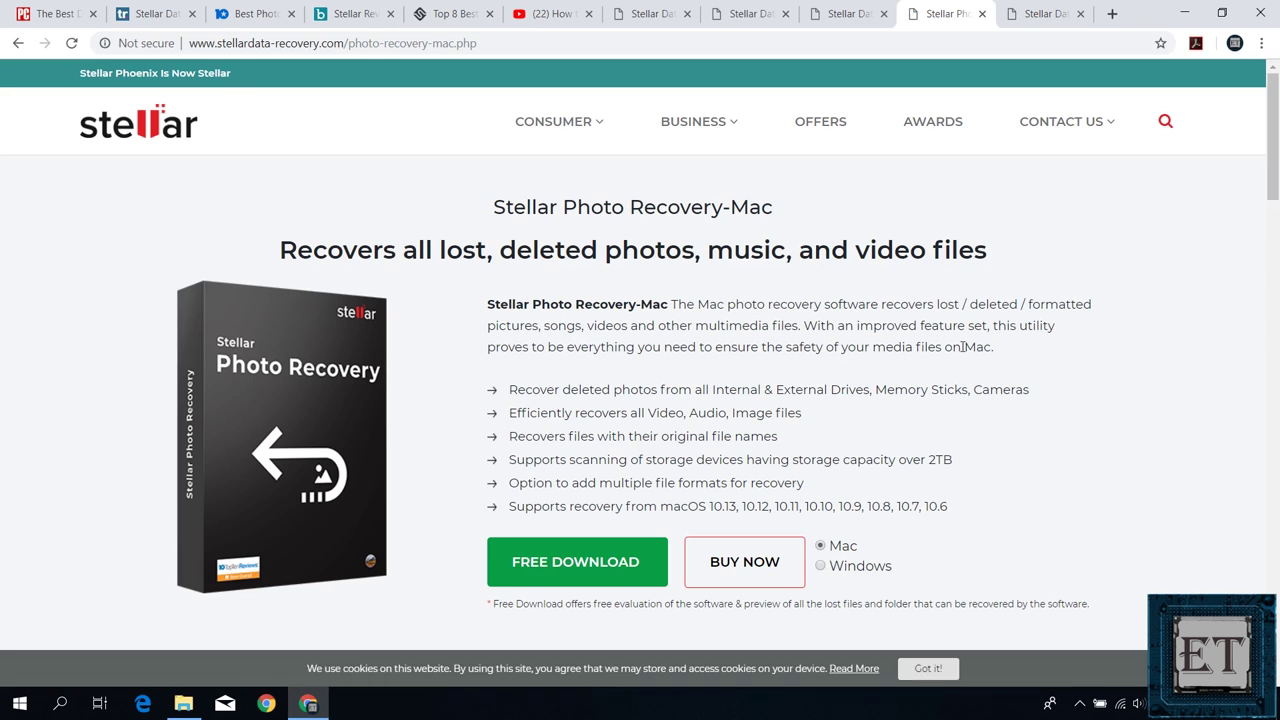
- Review the Mac Professional and Windows Technician product pages, highlighting the edition names and key capabilities
{"action": "key", "text": "ctrl+Tab"}
{"action": "left_click_drag", "start_coordinate": [660, 207], "coordinate": [841, 221]}
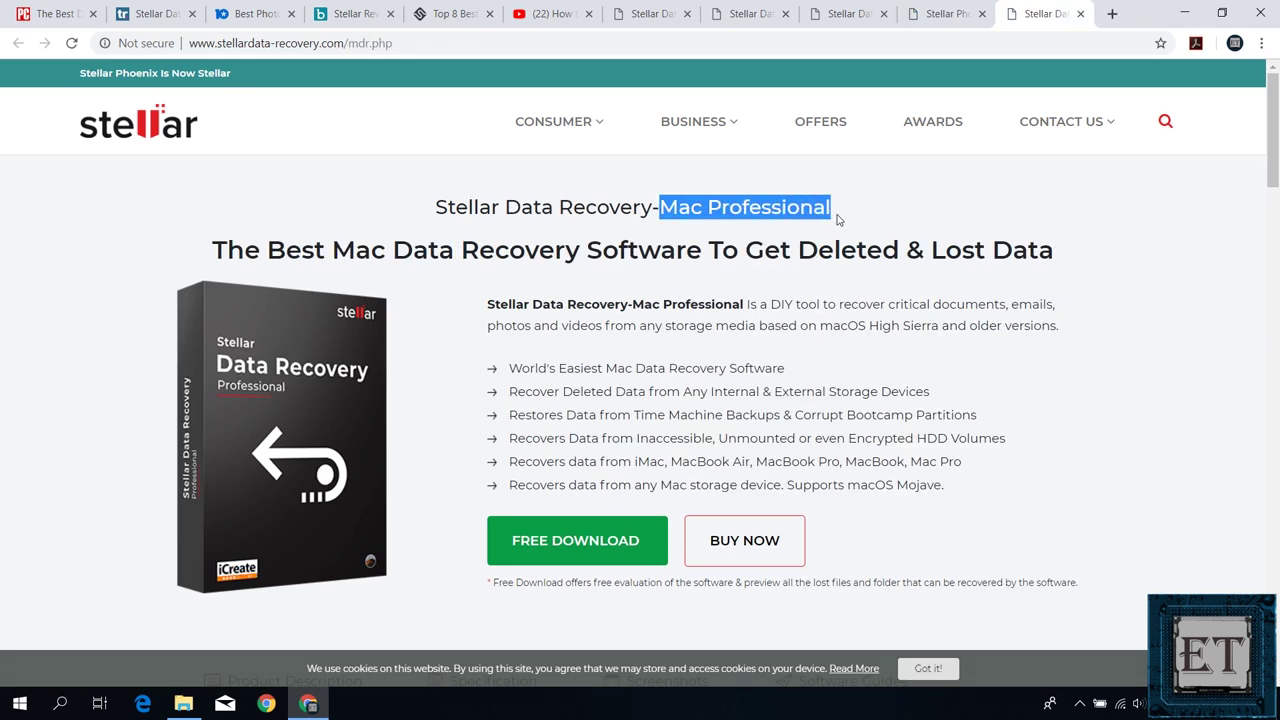
{"action": "left_click", "coordinate": [857, 229]}
{"action": "left_click_drag", "start_coordinate": [820, 325], "coordinate": [1050, 330]}
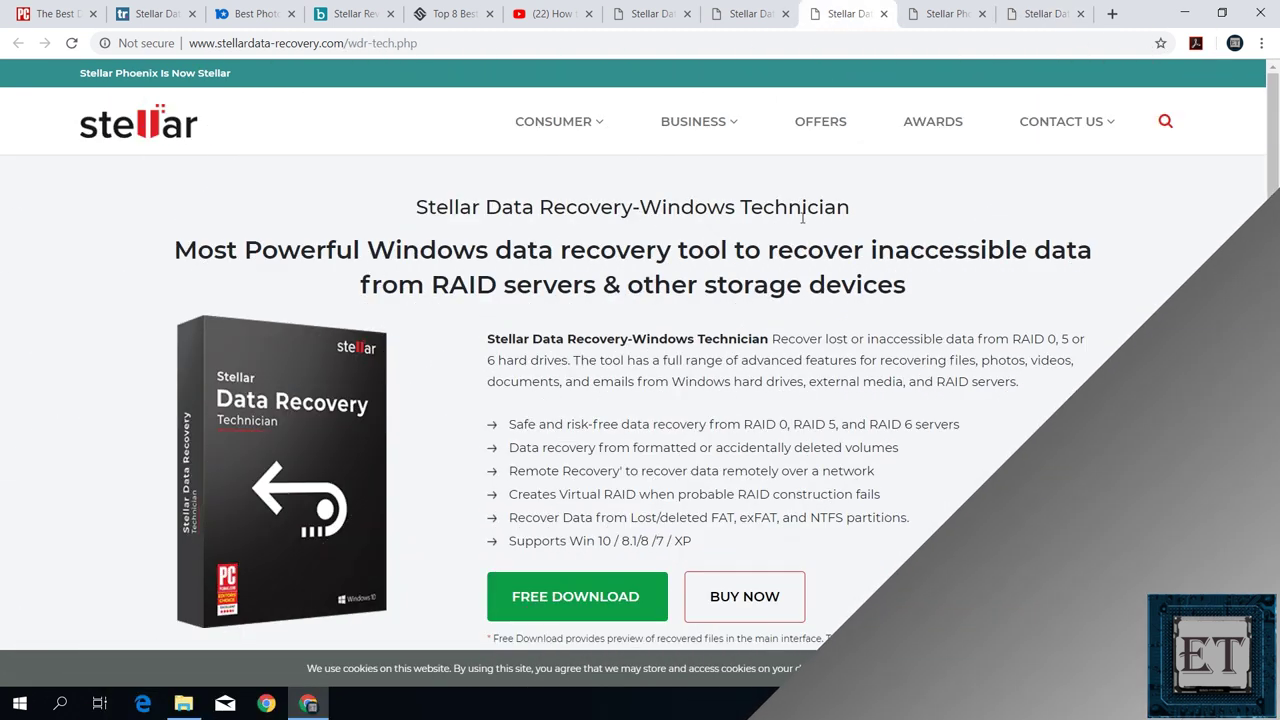
{"action": "double_click", "coordinate": [800, 213]}
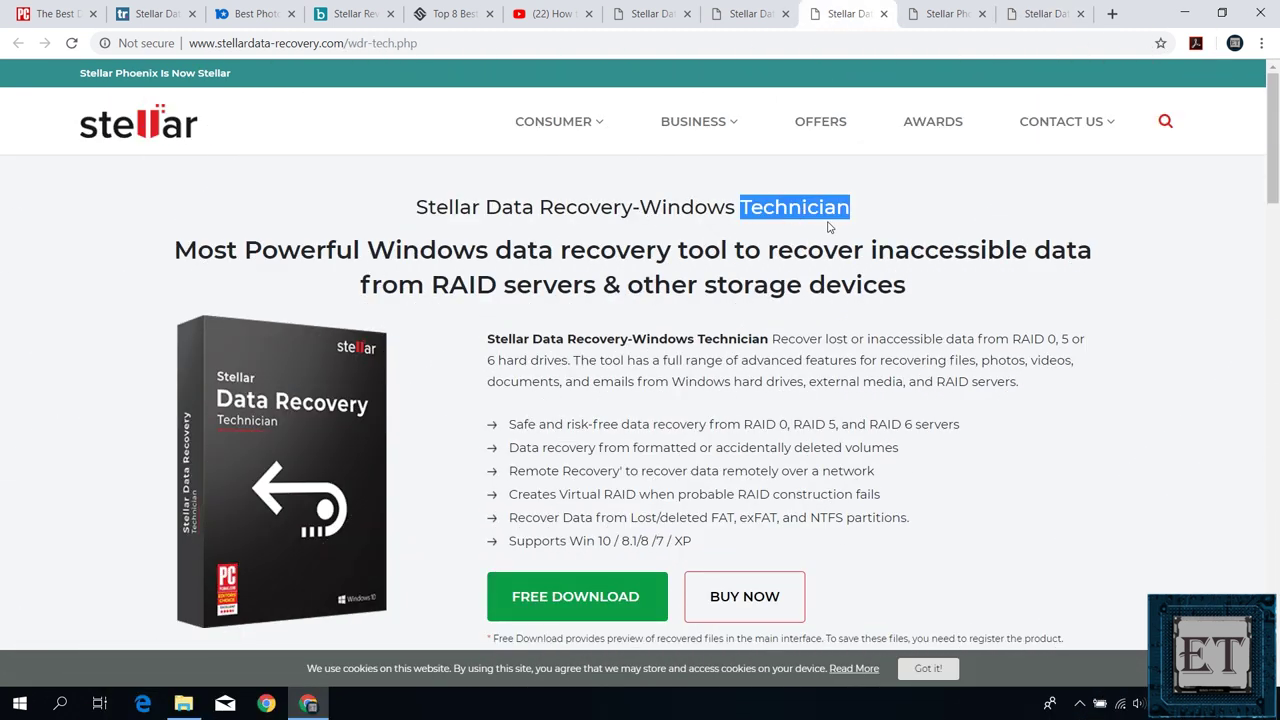
{"action": "left_click_drag", "start_coordinate": [433, 287], "coordinate": [866, 293]}
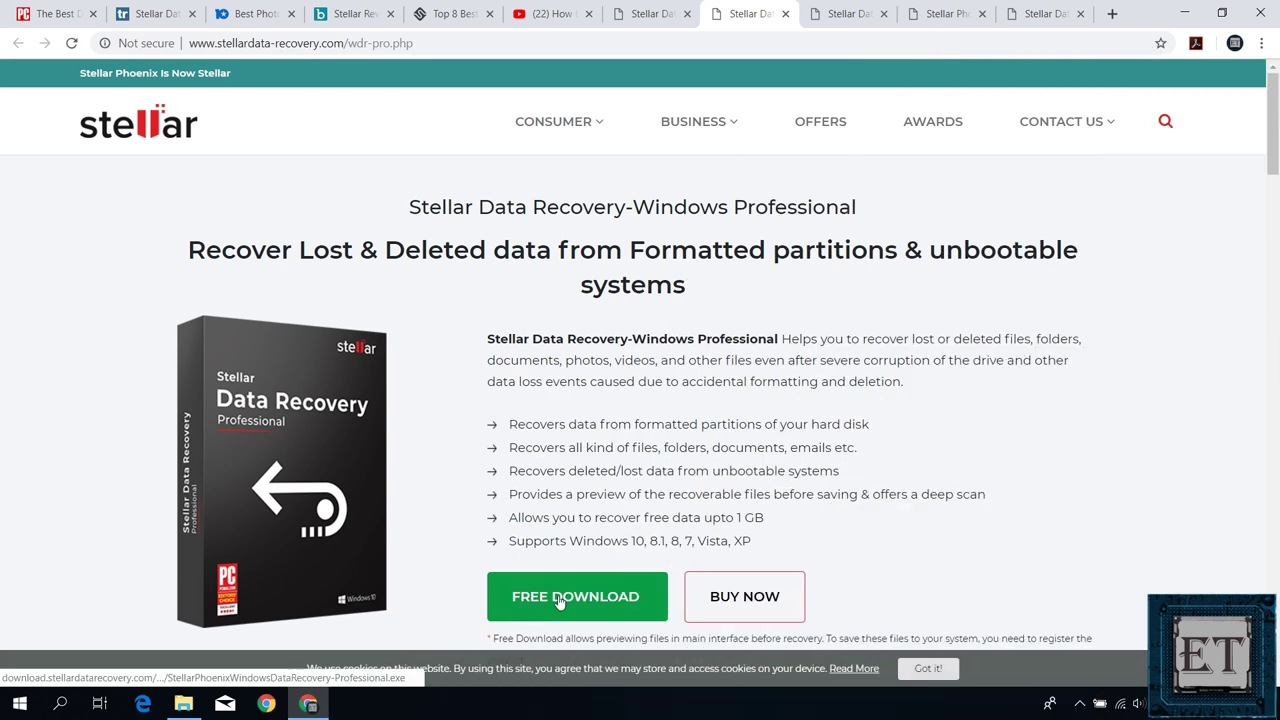
- Download the free Stellar Data Recovery-Windows Professional installer and start its setup in English
{"action": "left_click", "coordinate": [560, 600]}
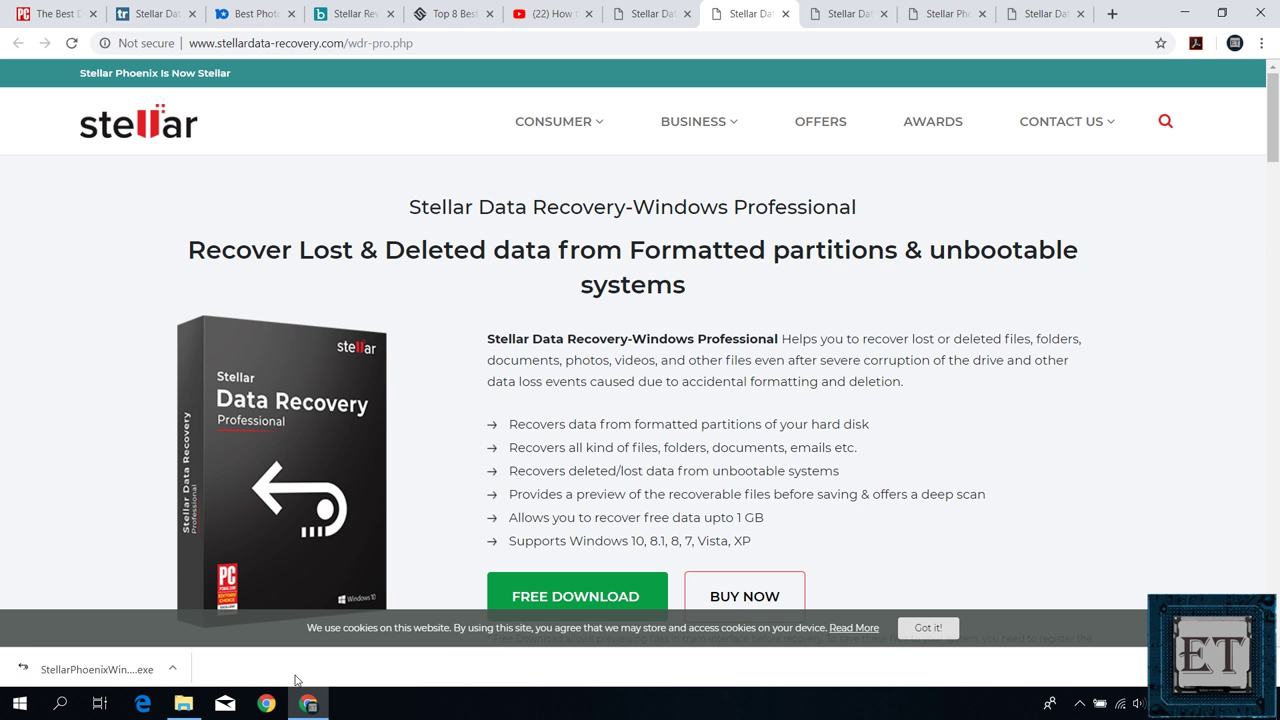
{"action": "left_click", "coordinate": [98, 670]}
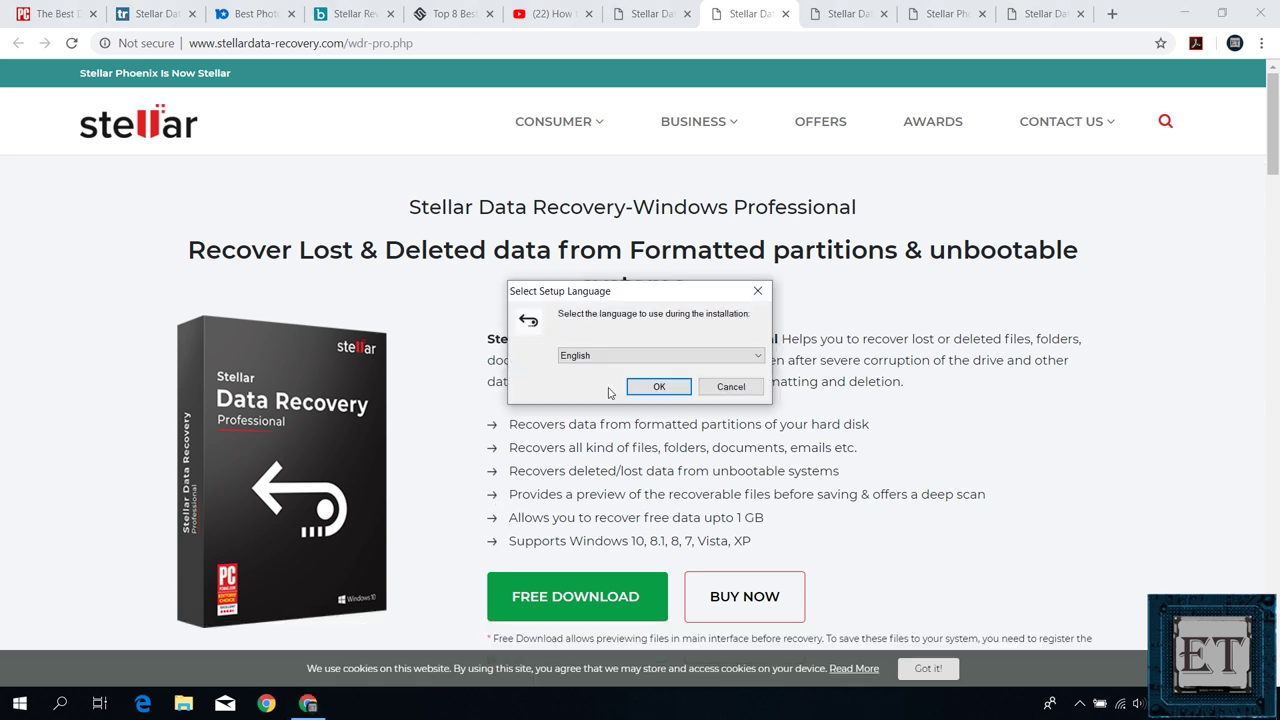
{"action": "left_click", "coordinate": [608, 355]}
{"action": "left_click", "coordinate": [606, 382]}
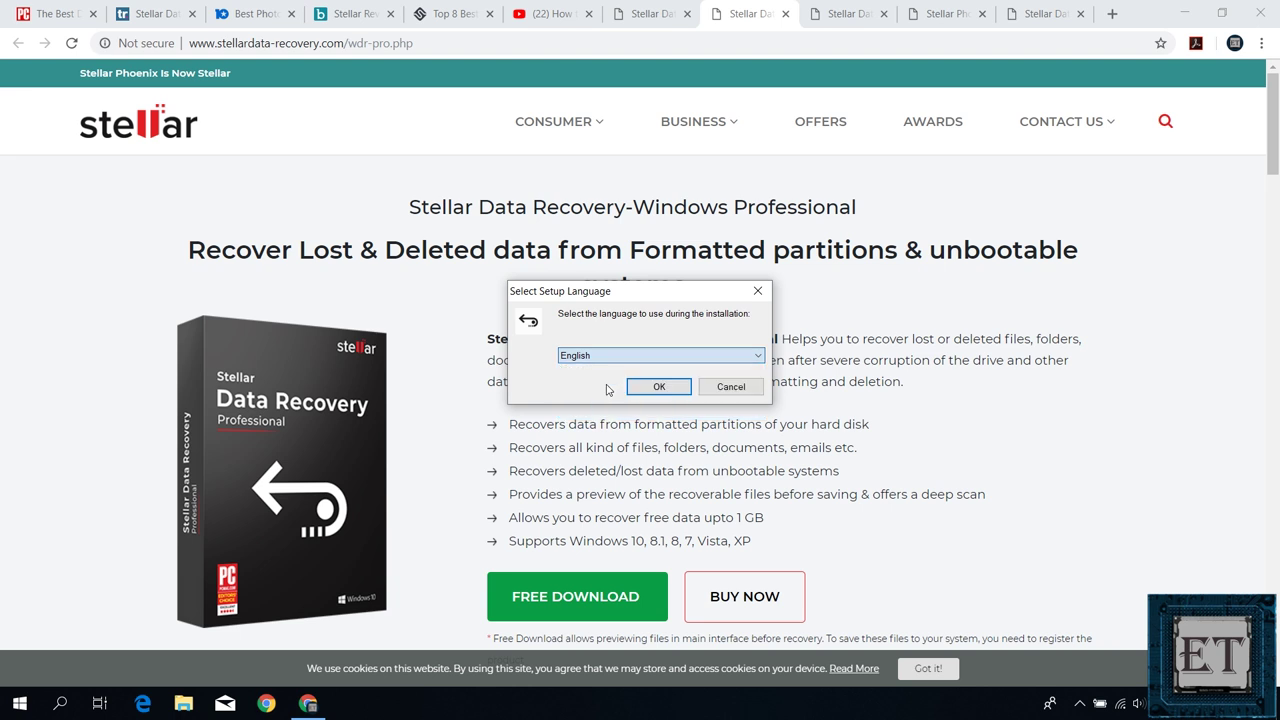
{"action": "left_click", "coordinate": [660, 387]}
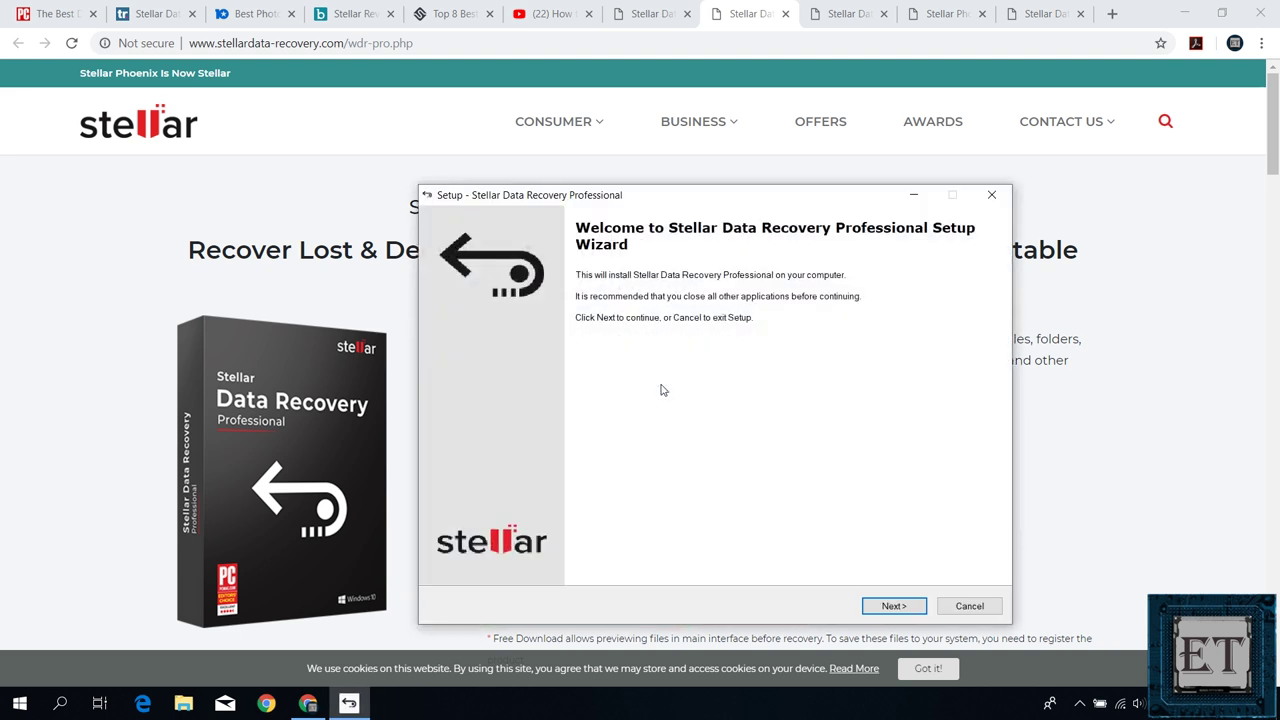
- Accept the license agreement, install Stellar Data Recovery Professional in the default folders with a desktop icon, and launch it
{"action": "left_click", "coordinate": [903, 610]}
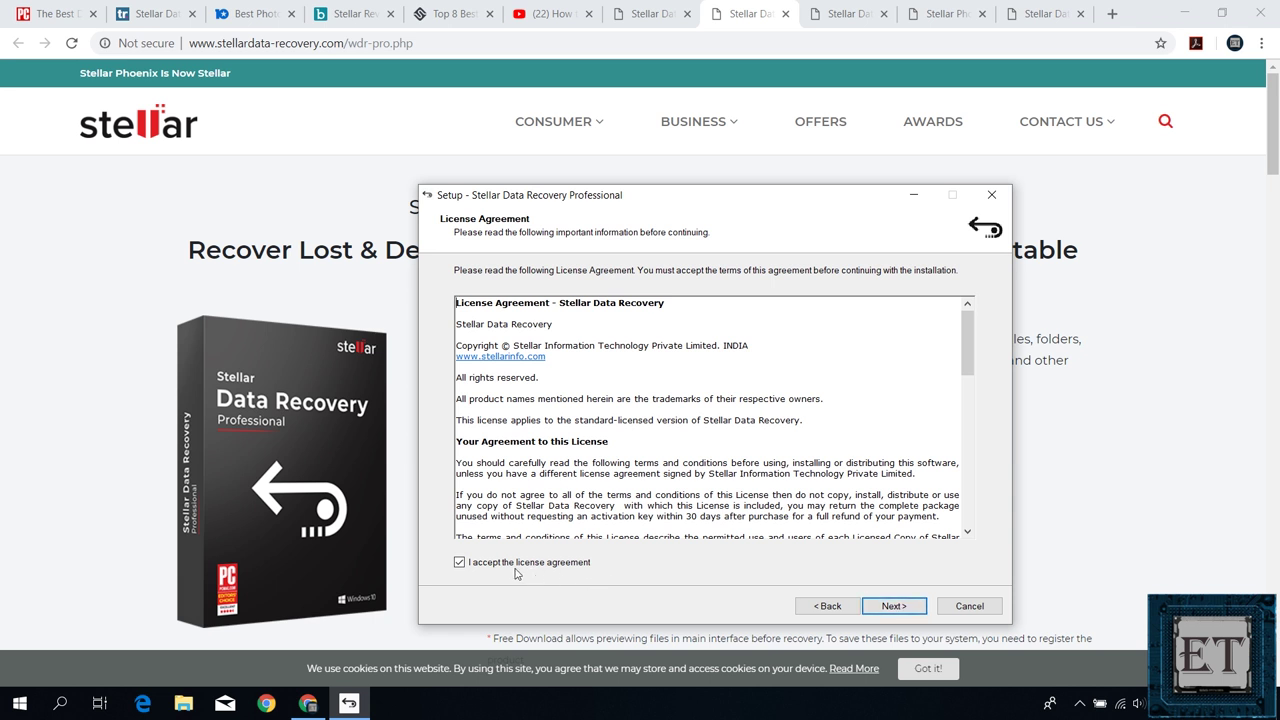
{"action": "left_click", "coordinate": [884, 602]}
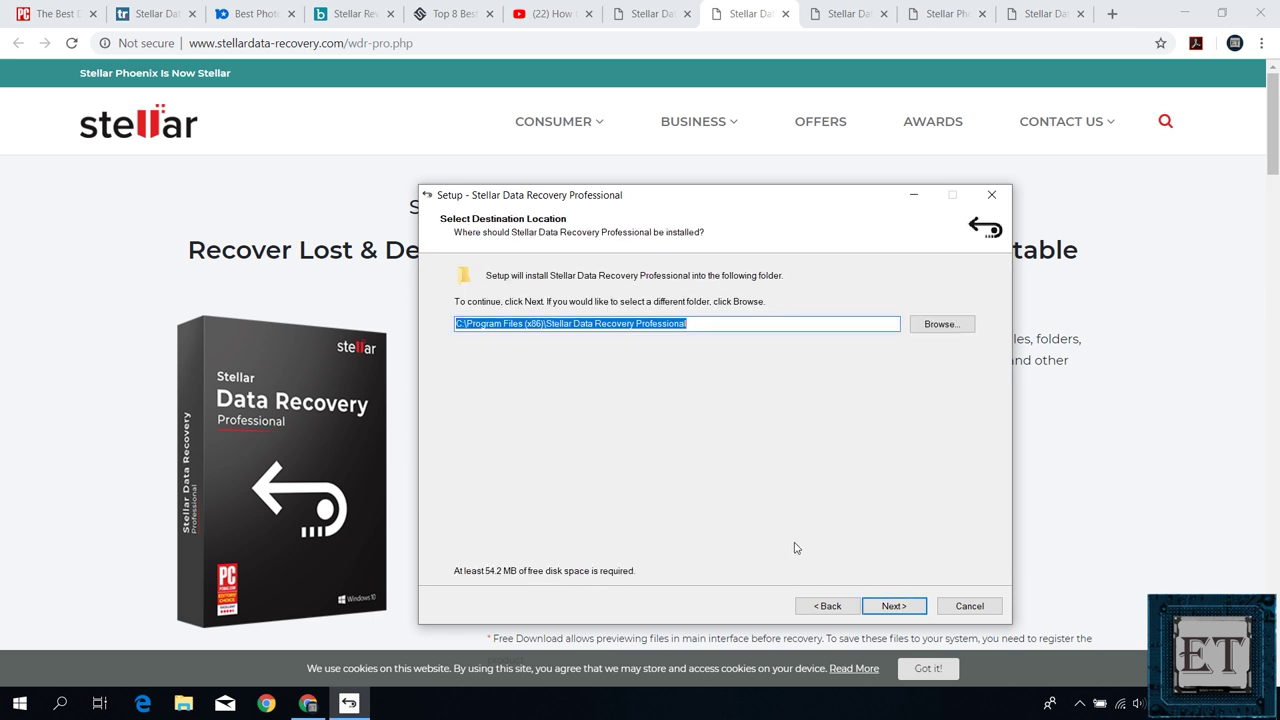
{"action": "left_click", "coordinate": [884, 607]}
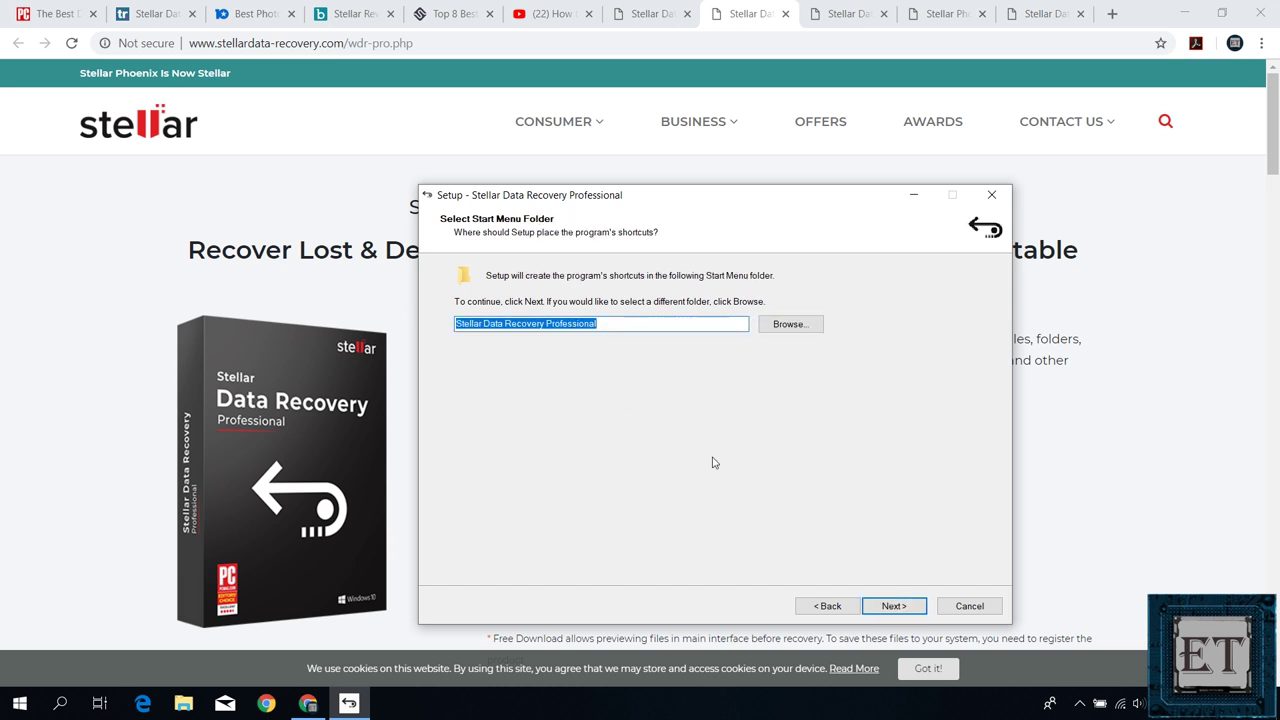
{"action": "left_click", "coordinate": [892, 608]}
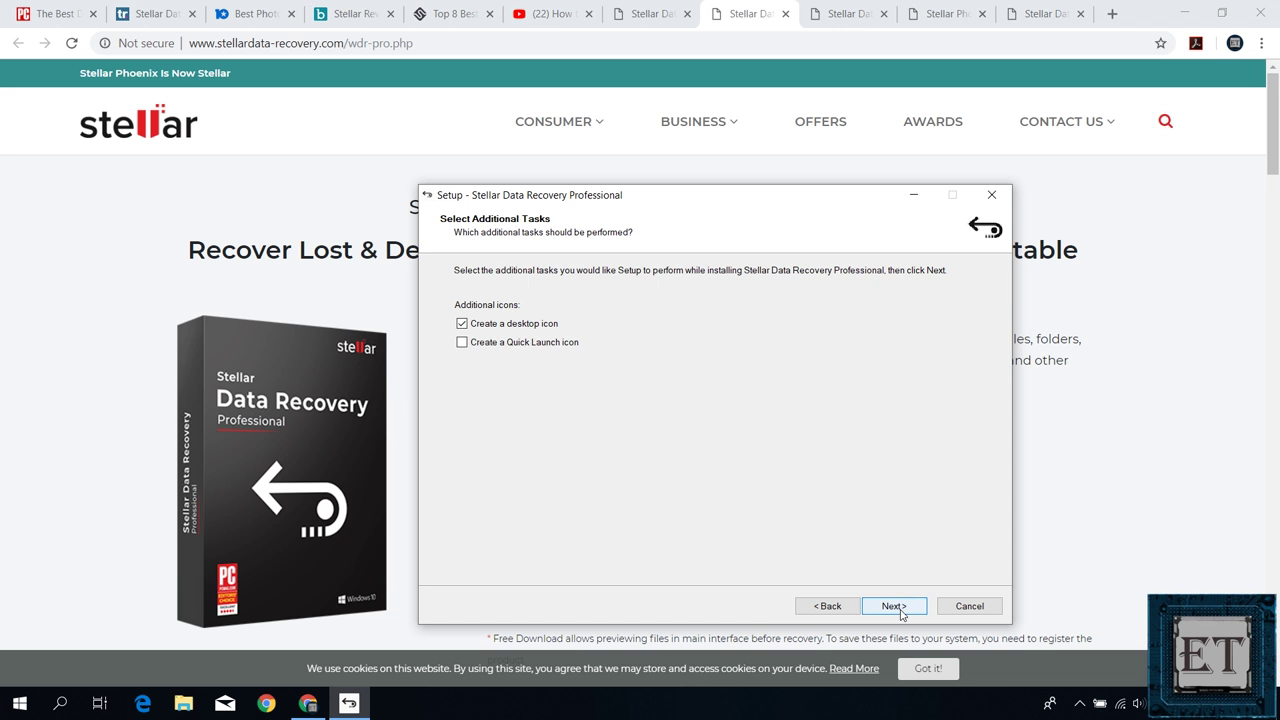
{"action": "left_click", "coordinate": [896, 610]}
{"action": "left_click", "coordinate": [900, 608]}
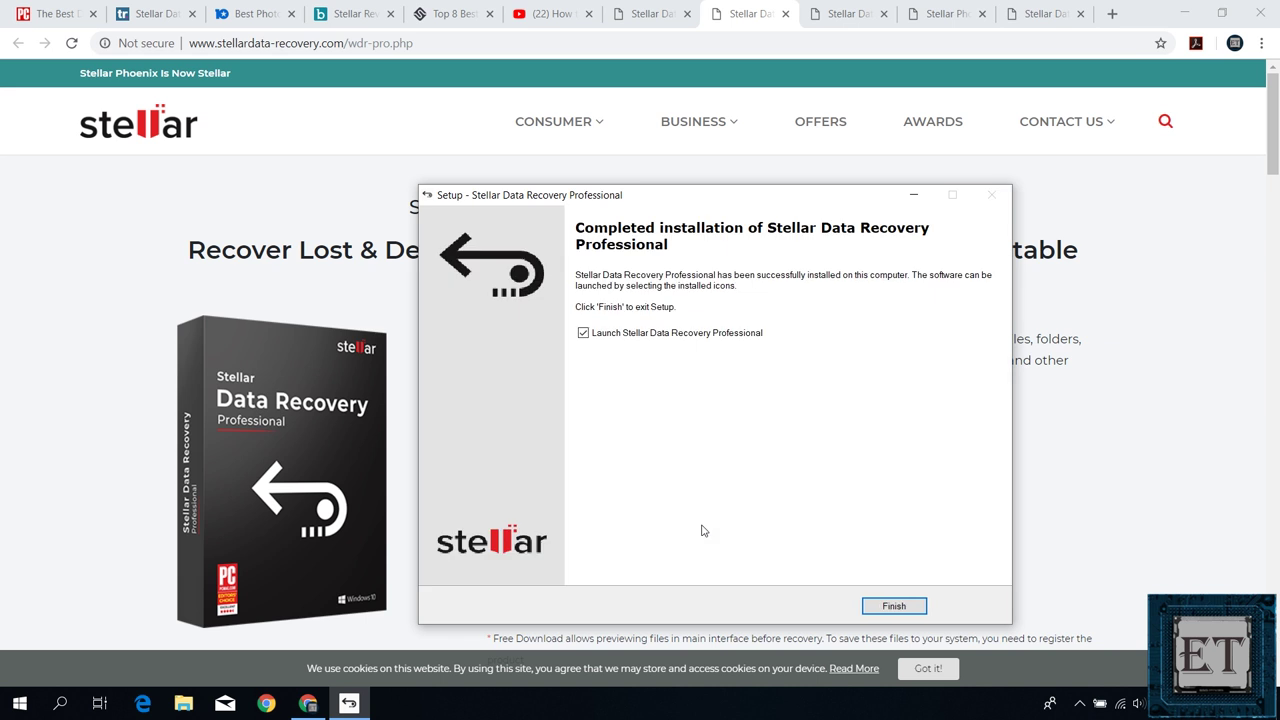
{"action": "left_click", "coordinate": [900, 607]}
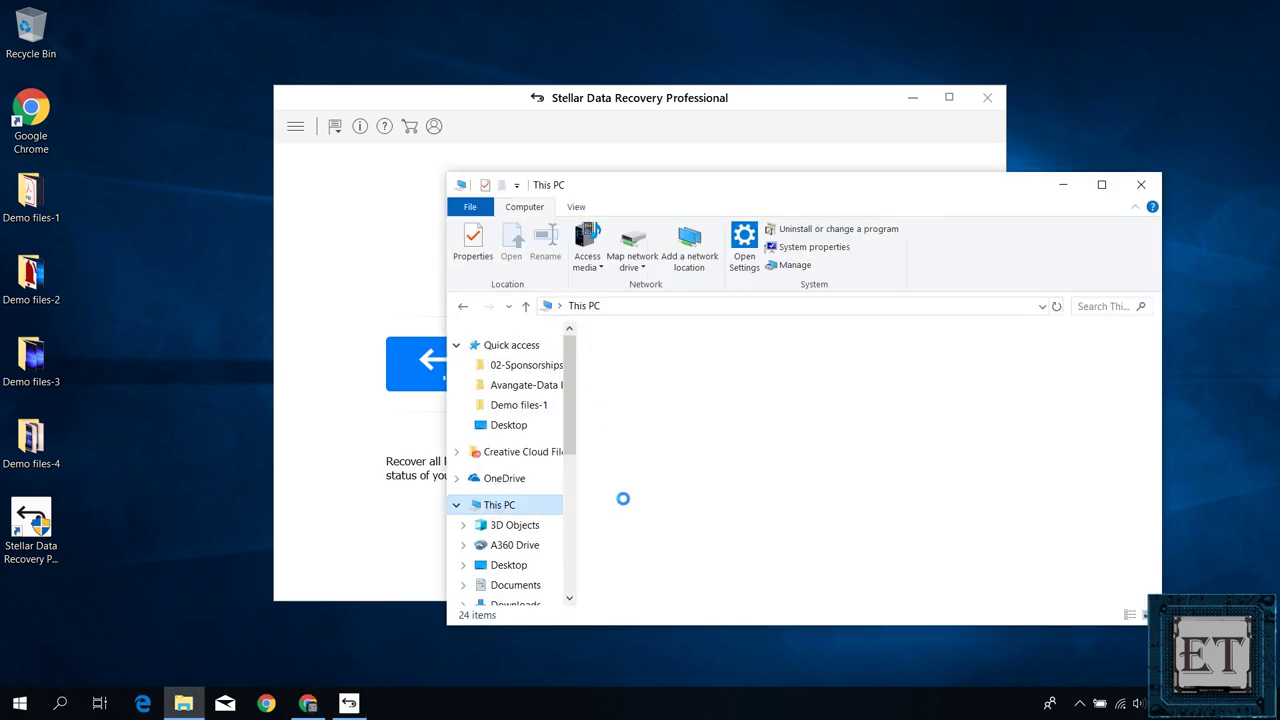
- Open New Volume (G:) in File Explorer, permanently delete all its files and minimize the window
{"action": "double_click", "coordinate": [870, 578]}
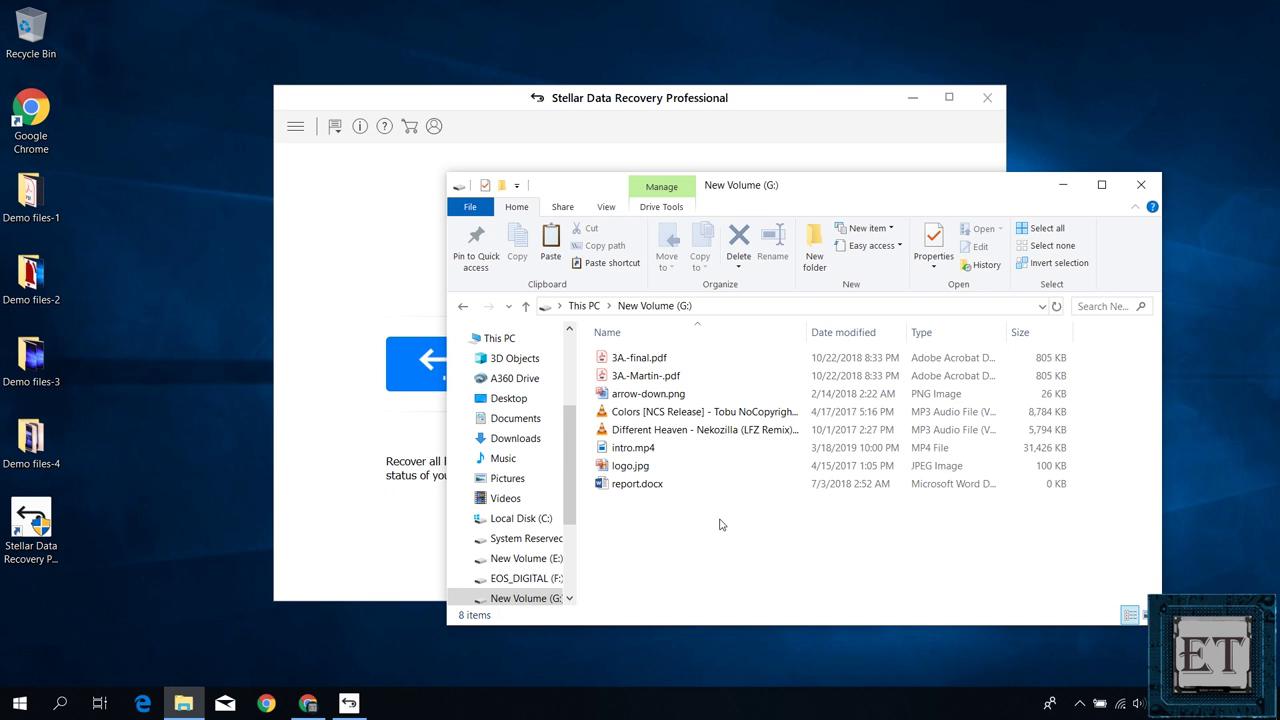
{"action": "key", "text": "ctrl+a"}
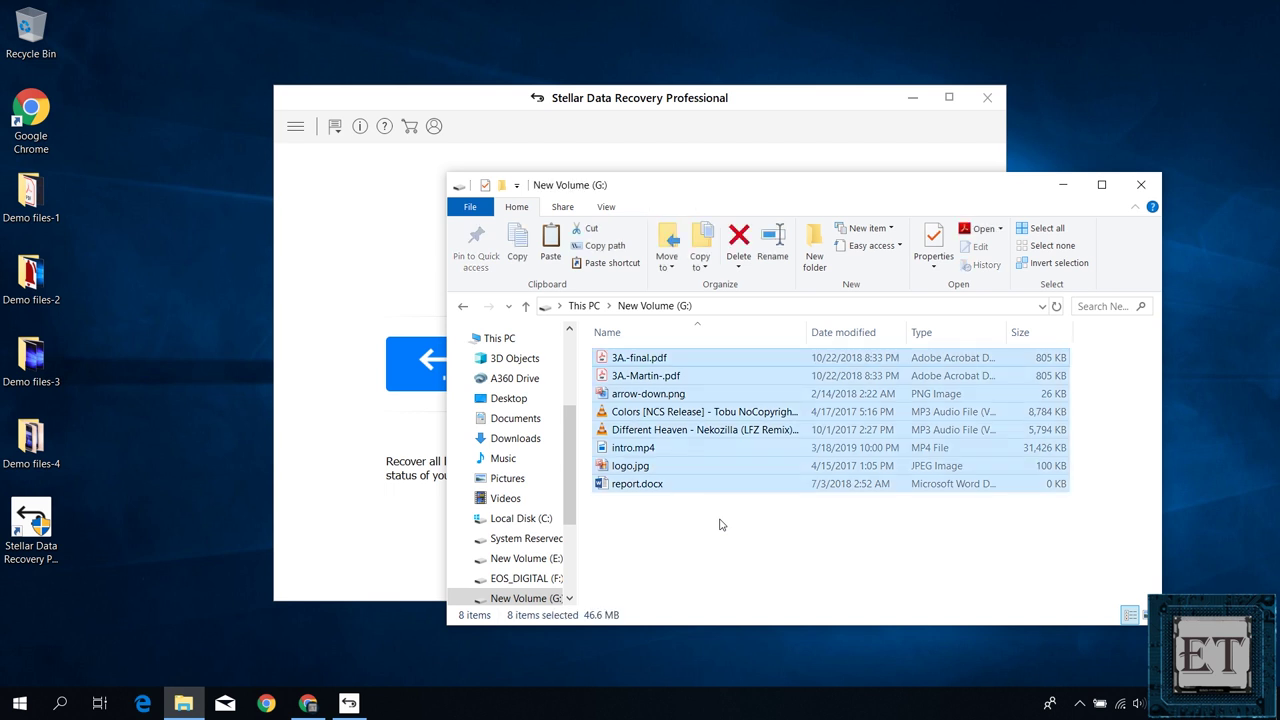
{"action": "key", "text": "shift+Delete"}
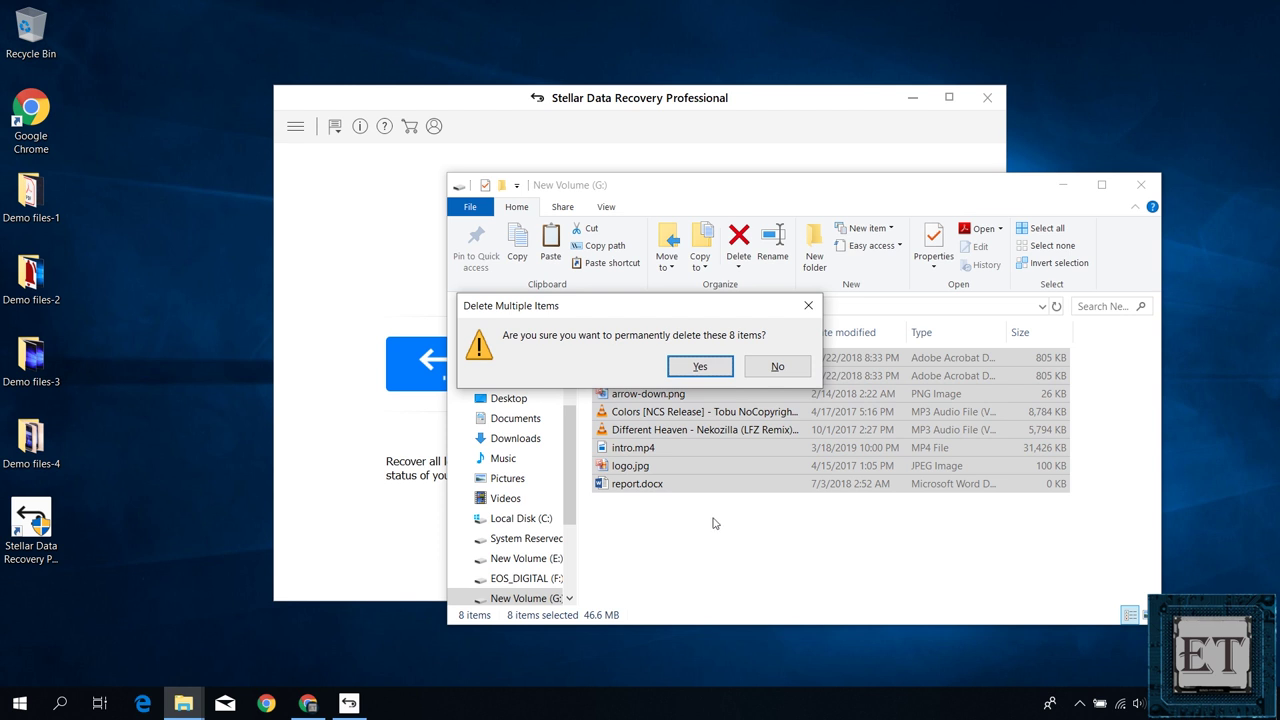
{"action": "left_click", "coordinate": [699, 367]}
{"action": "left_click", "coordinate": [1063, 184]}
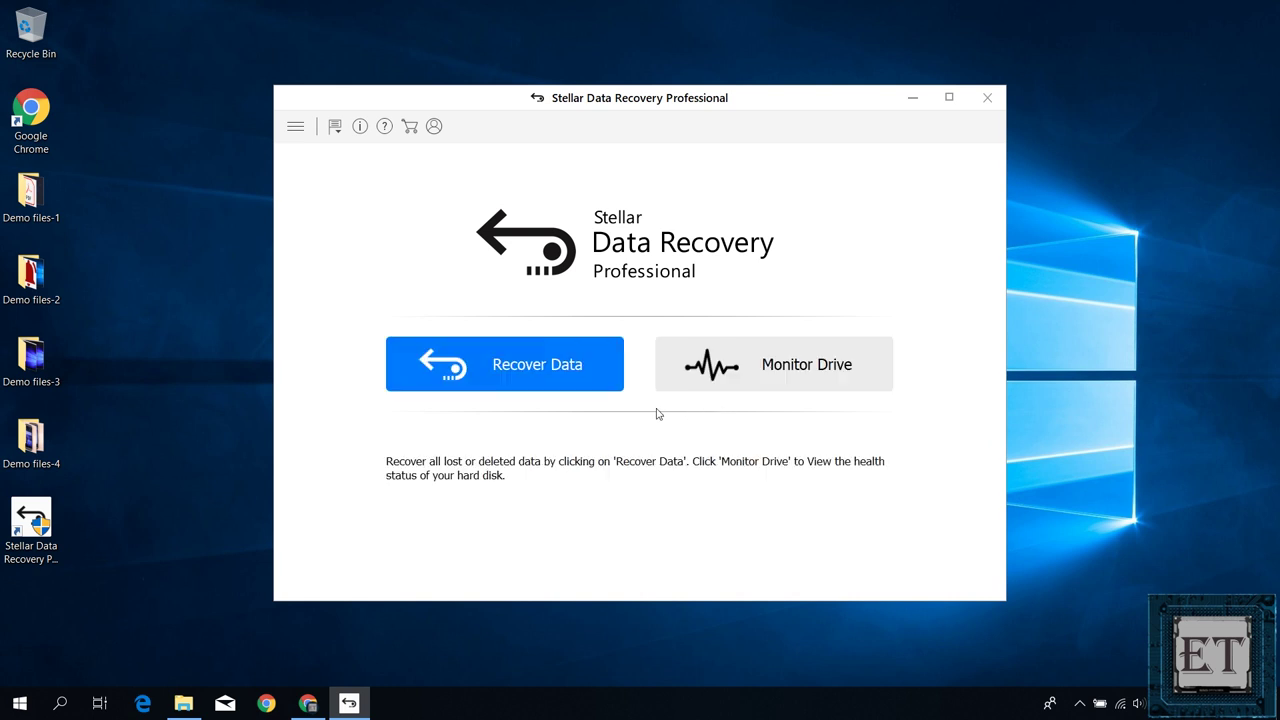
- Start a data recovery in Stellar Data Recovery Professional for All Data and proceed to the location selection
{"action": "left_click", "coordinate": [524, 372]}
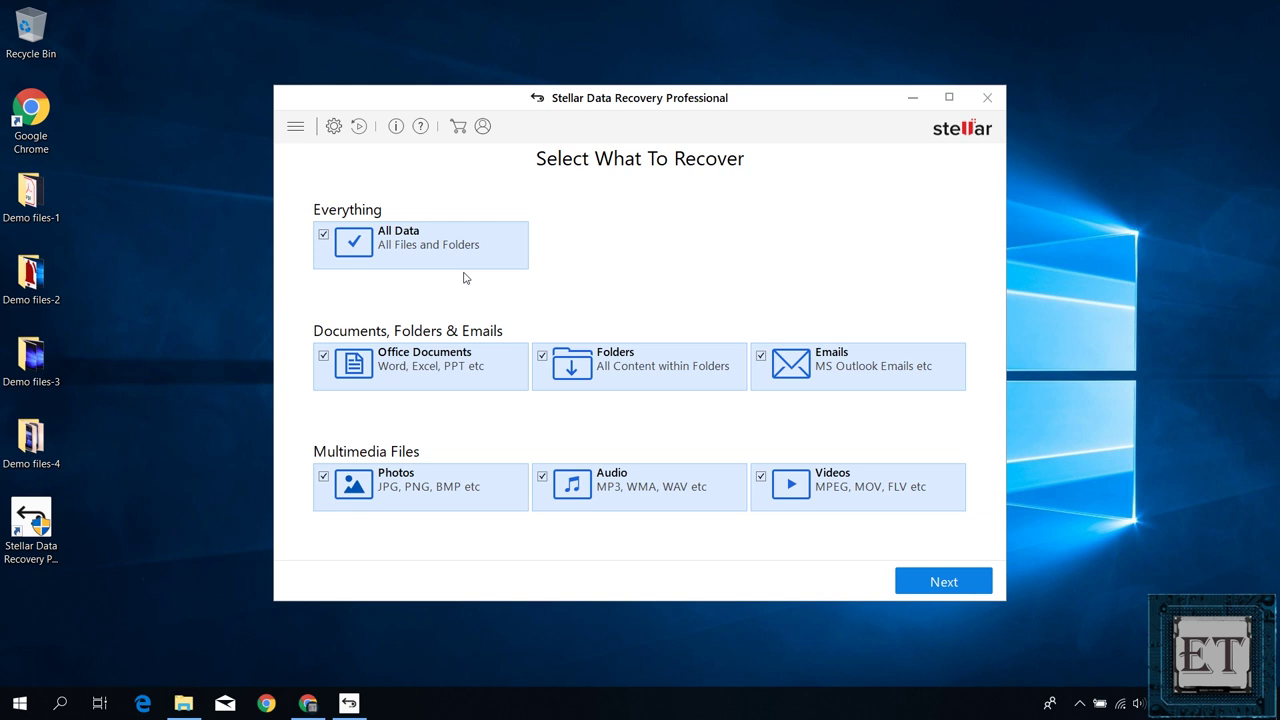
{"action": "left_click", "coordinate": [933, 590]}
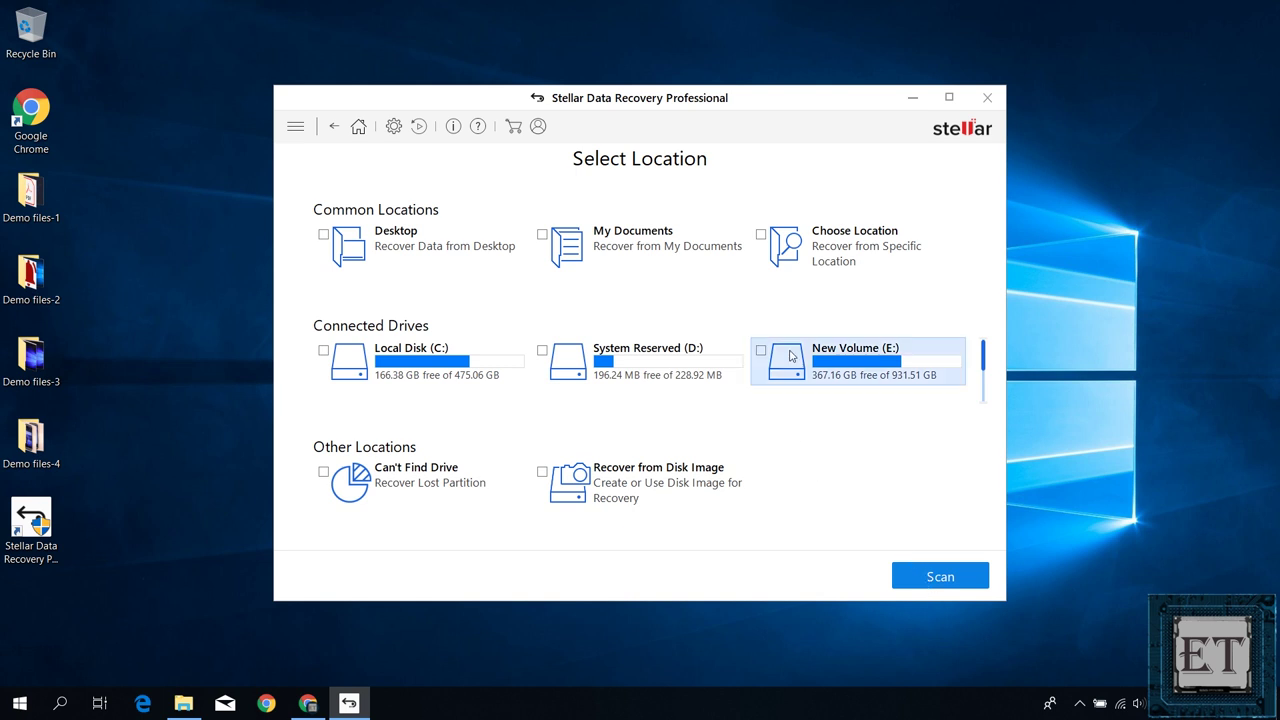
{"action": "left_click", "coordinate": [762, 237]}
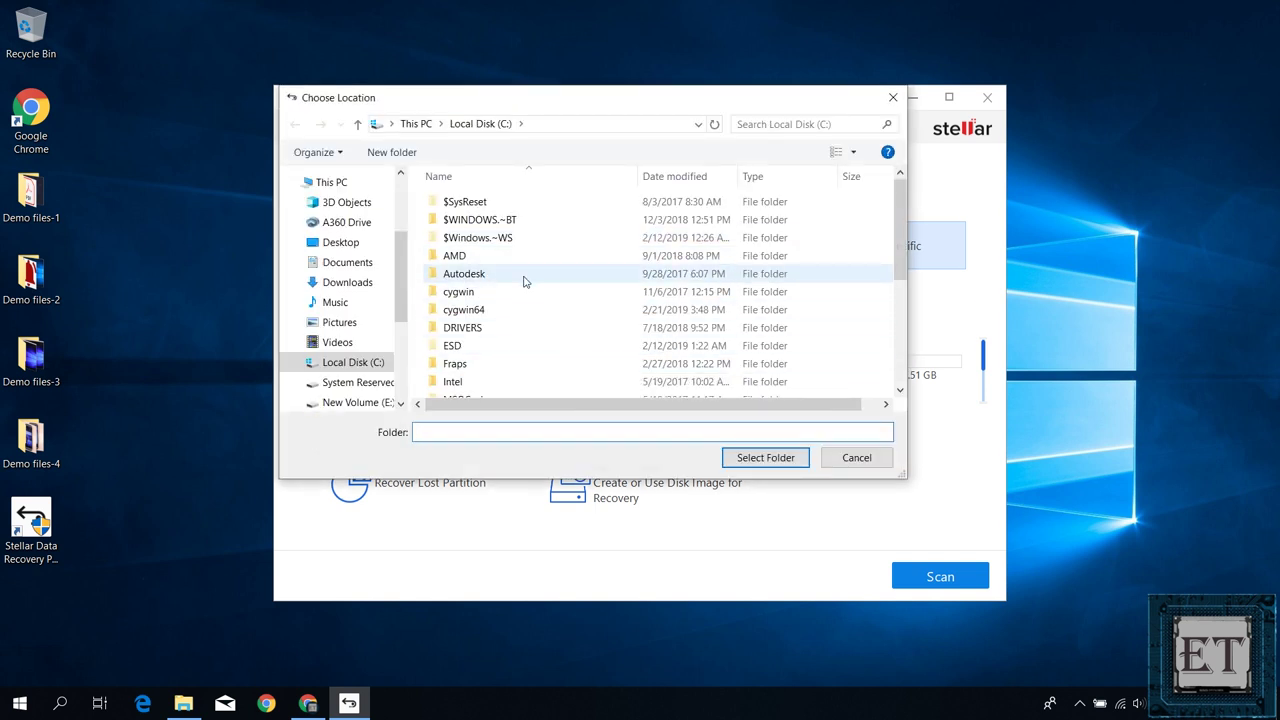
{"action": "scroll", "coordinate": [520, 310], "scroll_direction": "down", "scroll_amount": 3}
{"action": "scroll", "coordinate": [351, 251], "scroll_direction": "up", "scroll_amount": 1}
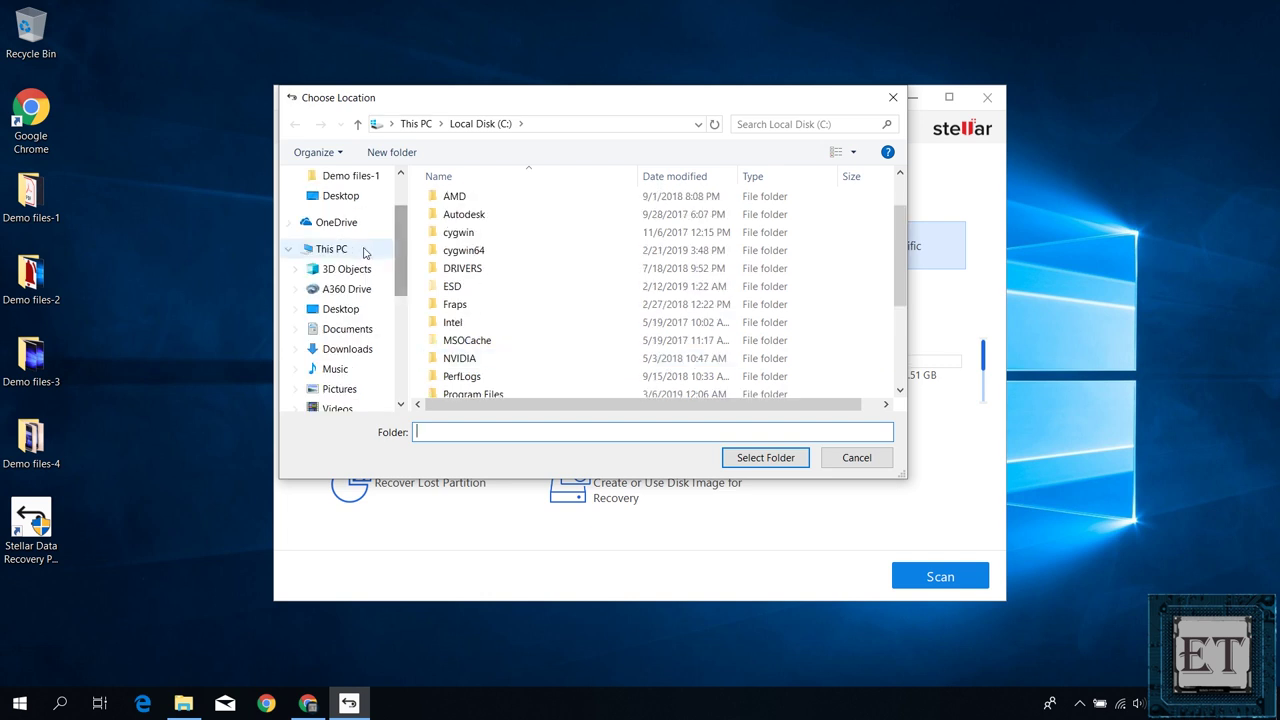
{"action": "left_click", "coordinate": [357, 251]}
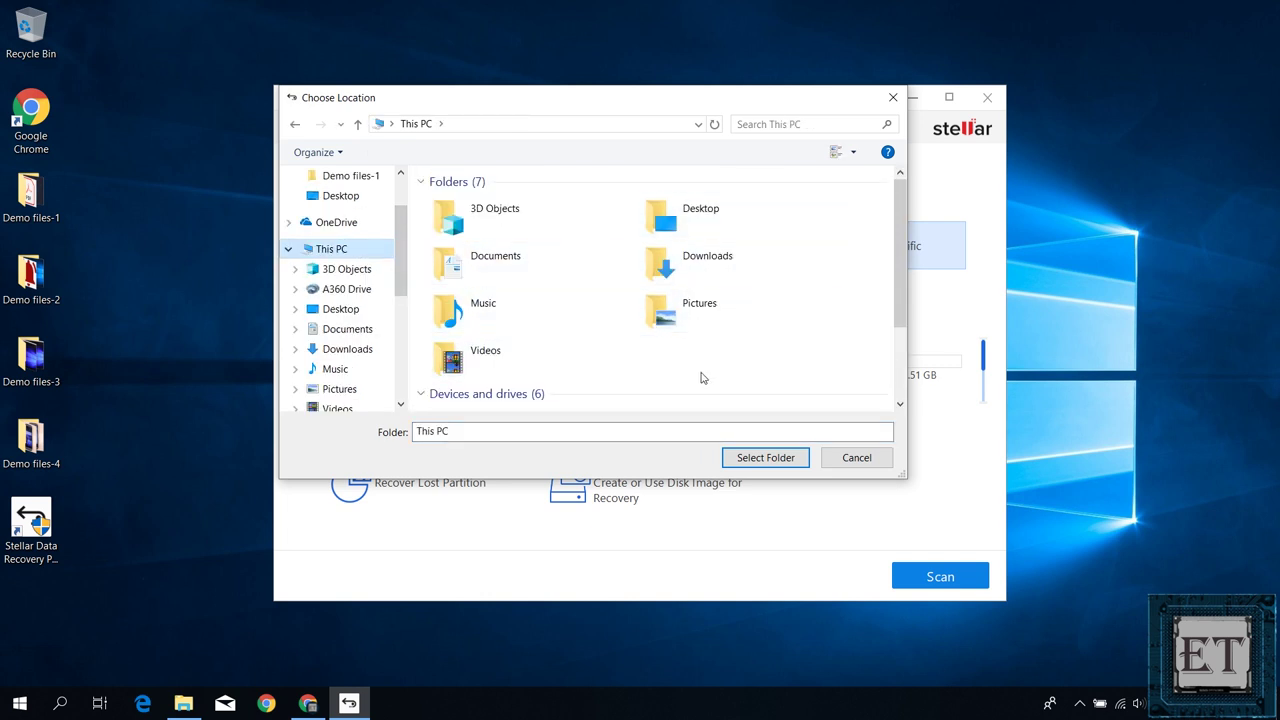
{"action": "left_click", "coordinate": [848, 459]}
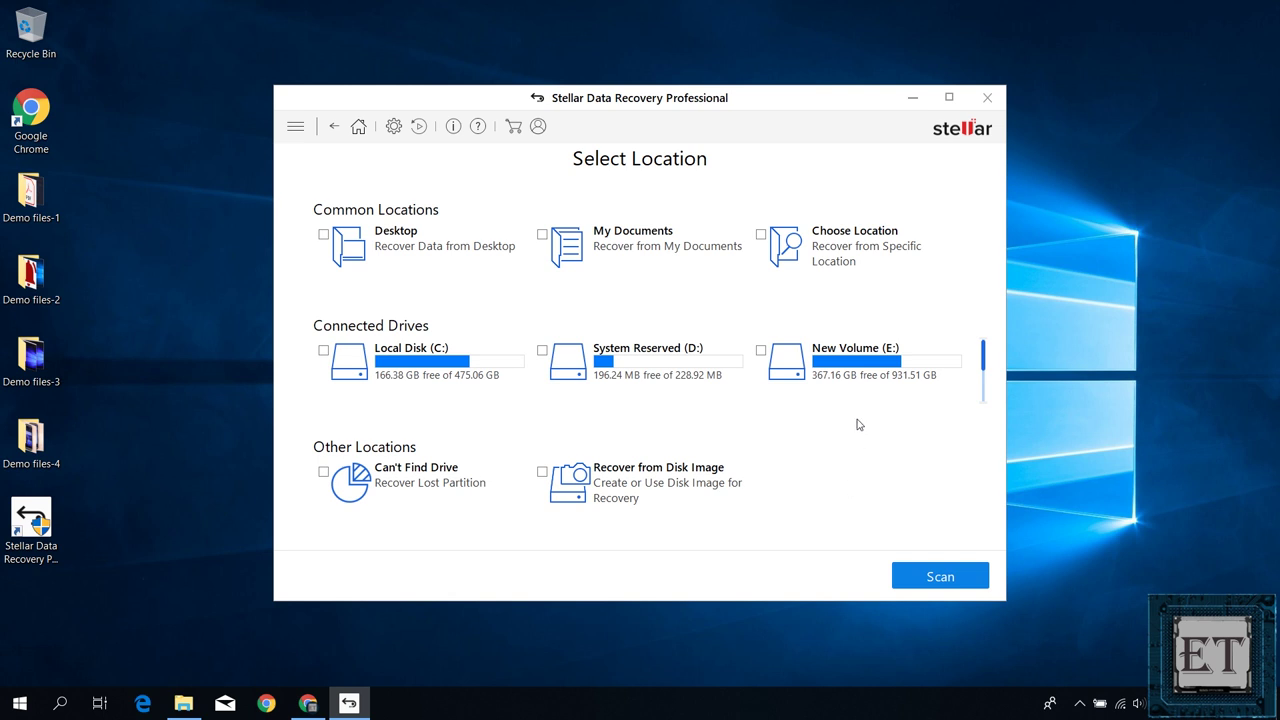
- Scan the connected drive New Volume (G:) for recoverable files and dismiss the scan summary
{"action": "scroll", "coordinate": [848, 392], "scroll_direction": "down", "scroll_amount": 2}
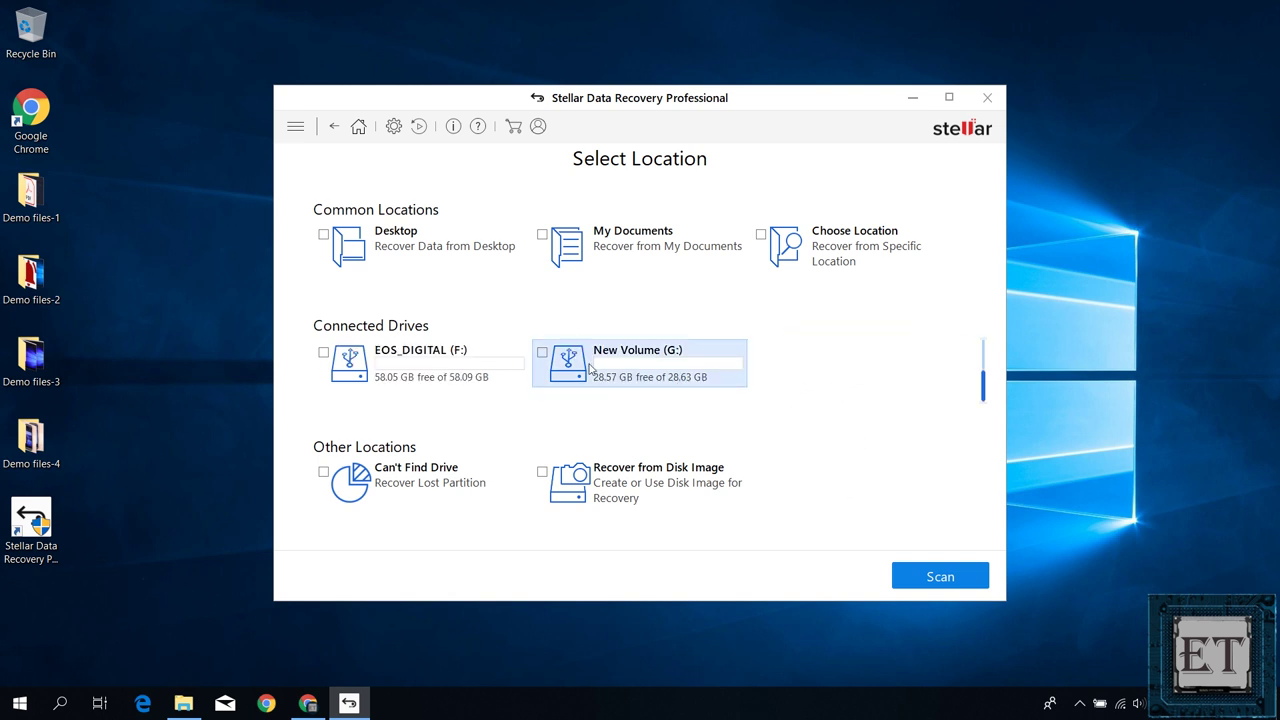
{"action": "left_click", "coordinate": [543, 357]}
{"action": "left_click", "coordinate": [912, 578]}
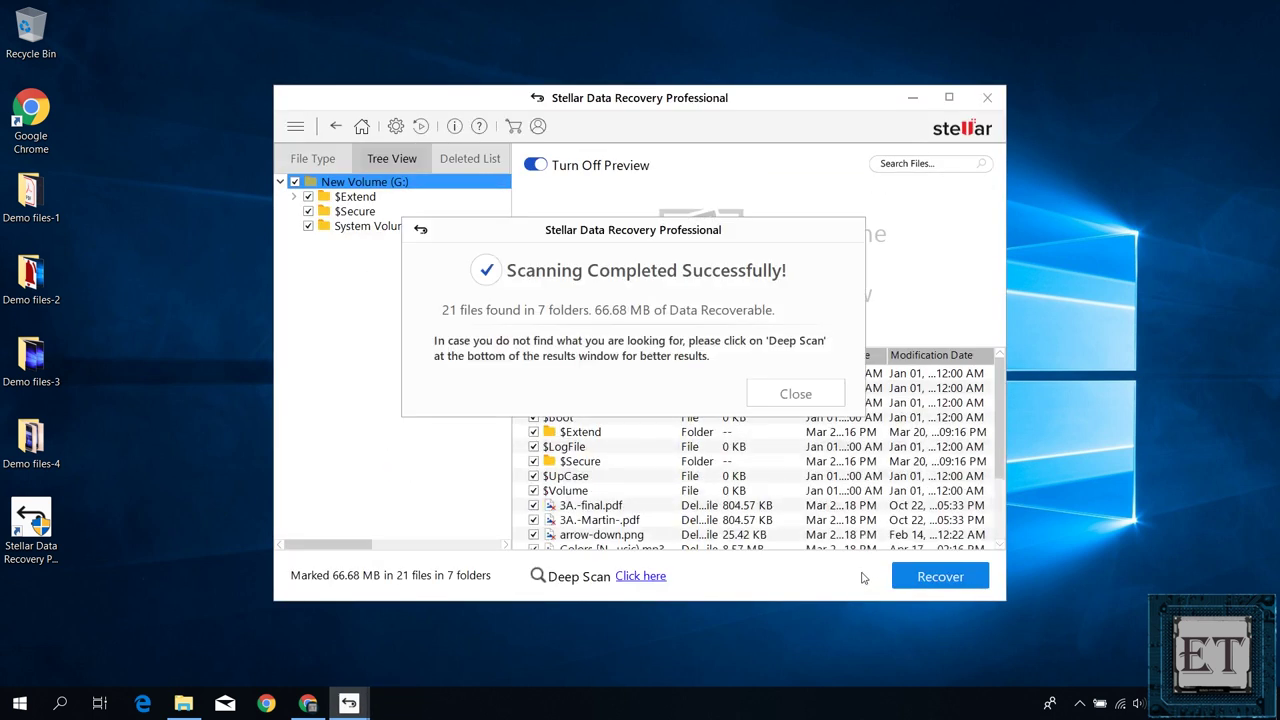
{"action": "left_click", "coordinate": [812, 392]}
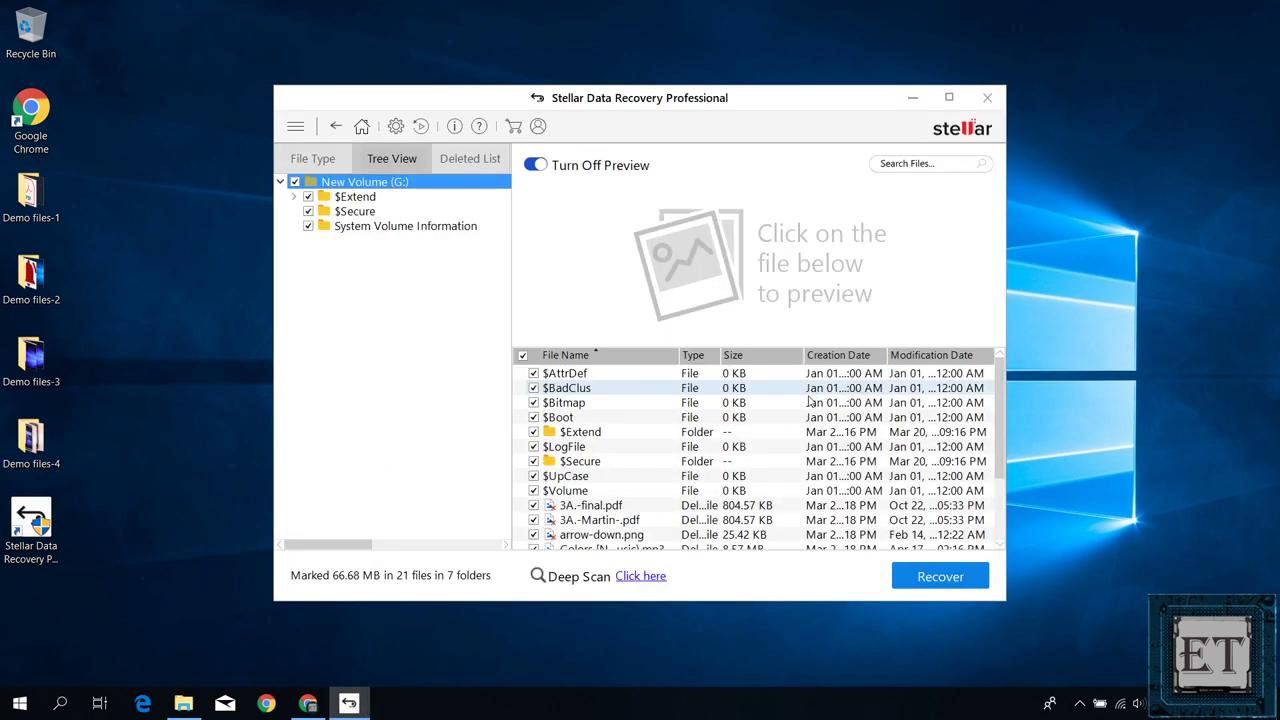
- Exclude $Volume, $UpCase, $Secure and System Volume Information from the marked items and start recovering the rest
{"action": "scroll", "coordinate": [772, 454], "scroll_direction": "down", "scroll_amount": 2}
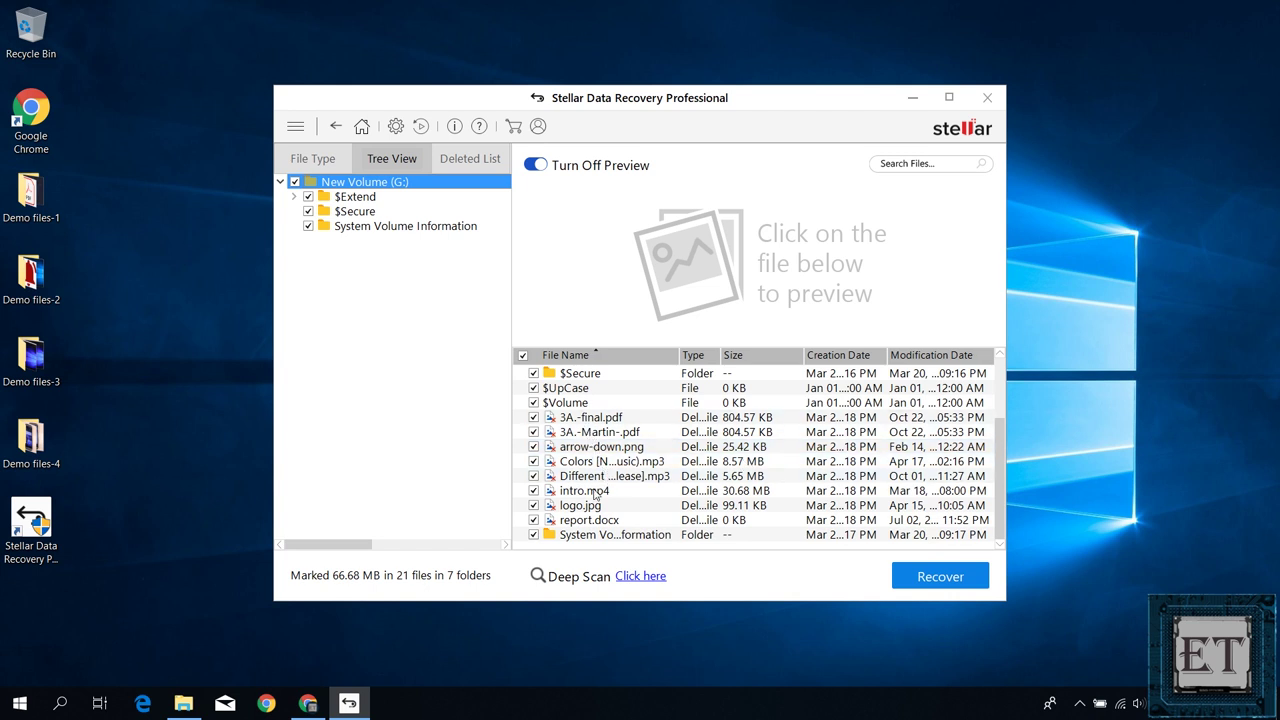
{"action": "left_click", "coordinate": [533, 402]}
{"action": "left_click", "coordinate": [533, 388]}
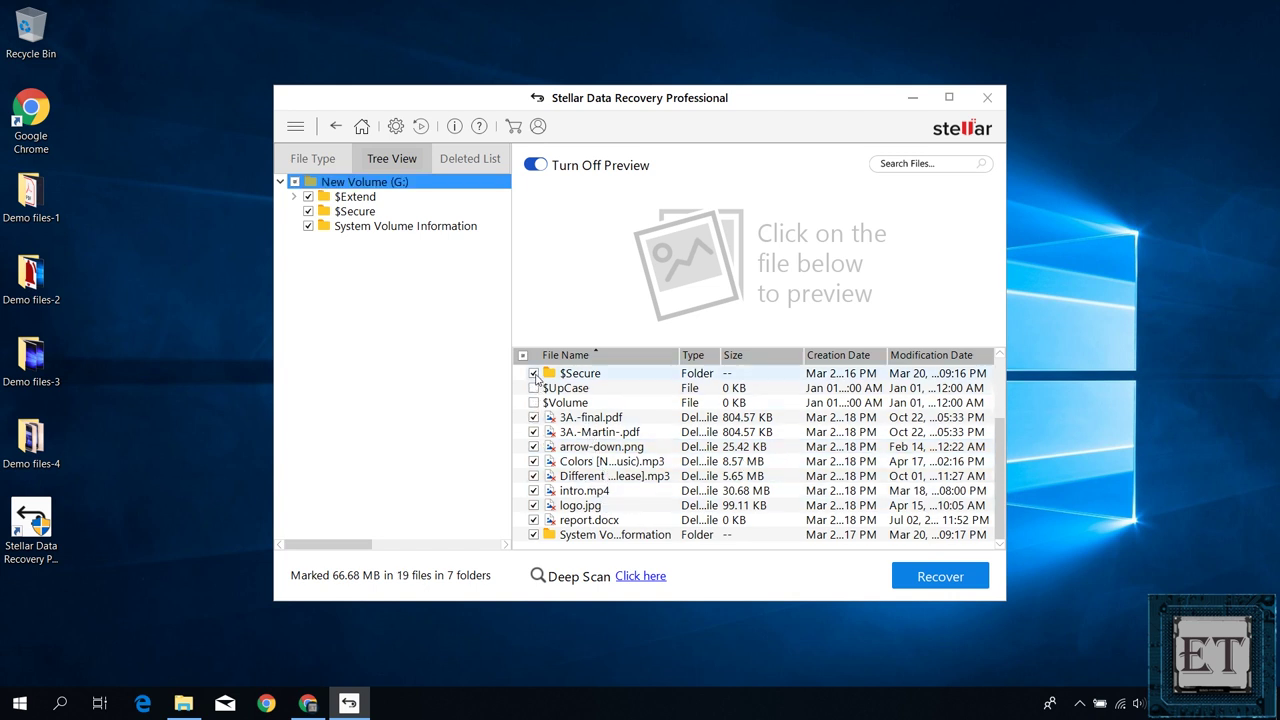
{"action": "left_click", "coordinate": [533, 373]}
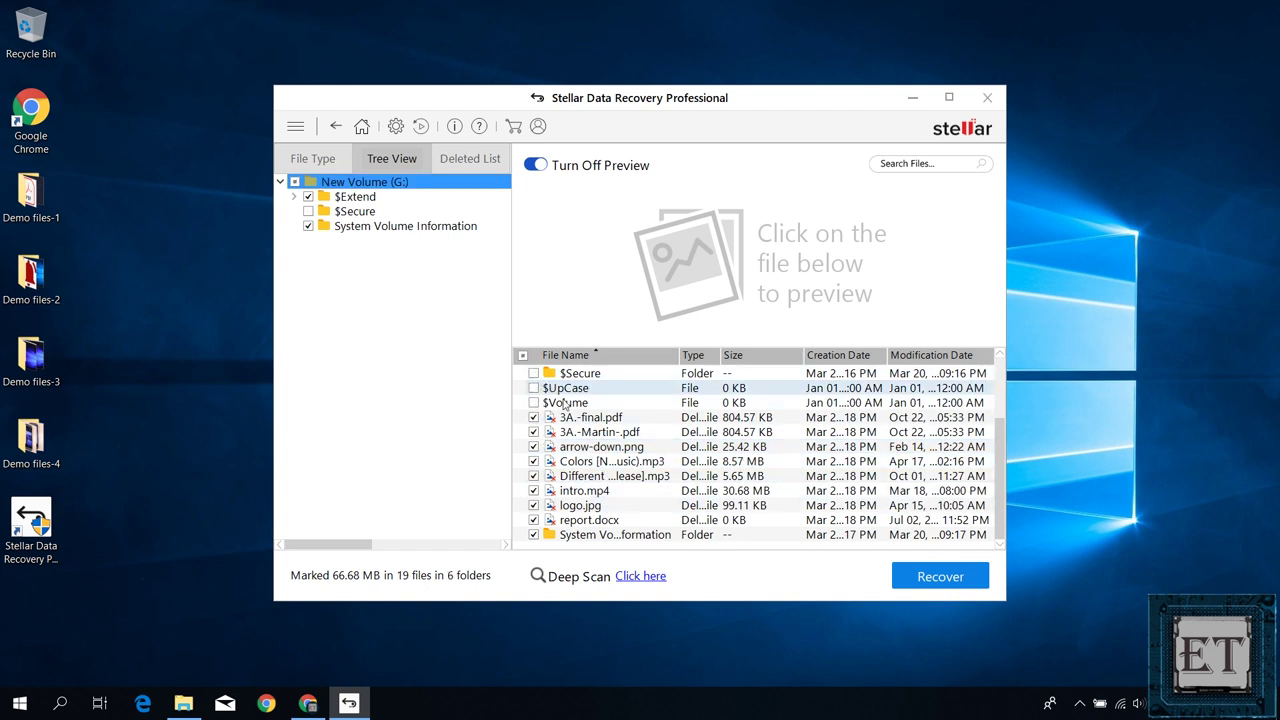
{"action": "left_click", "coordinate": [534, 535]}
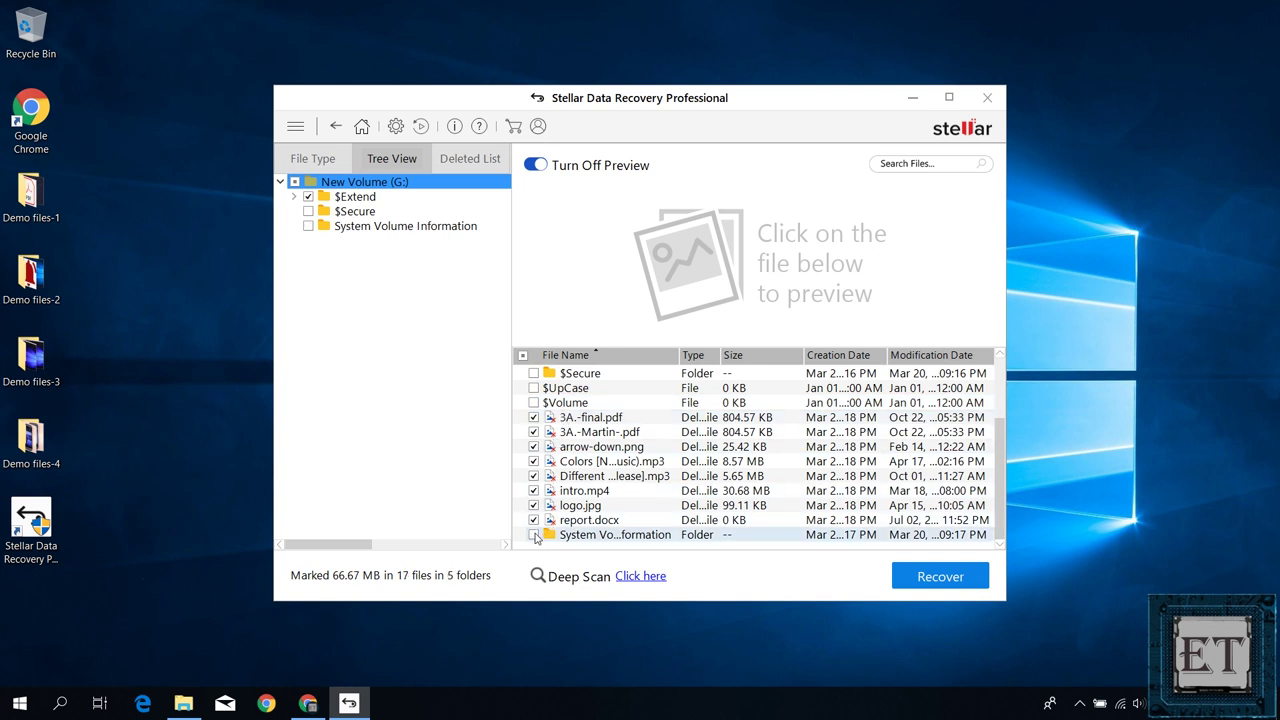
{"action": "left_click", "coordinate": [941, 578]}
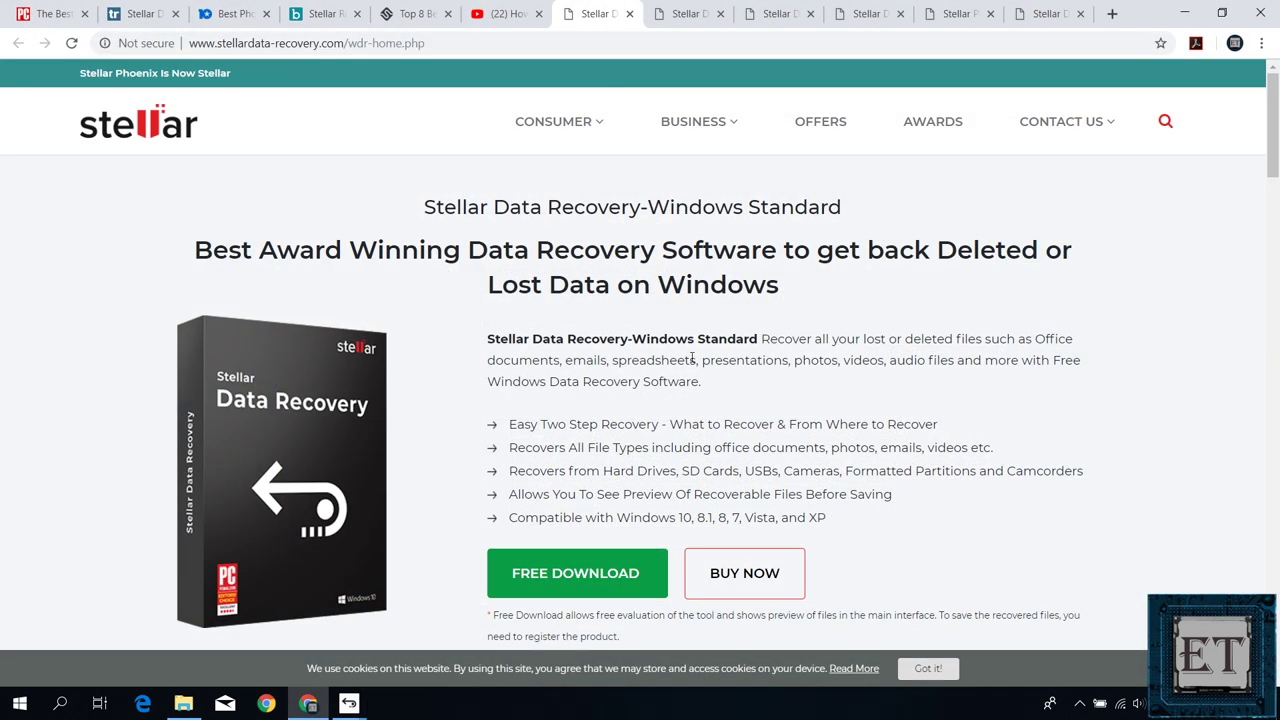
- In the browser, order the Standard edition of Stellar Data Recovery and enable the discount coupon entry at checkout
{"action": "scroll", "coordinate": [683, 357], "scroll_direction": "down", "scroll_amount": 2}
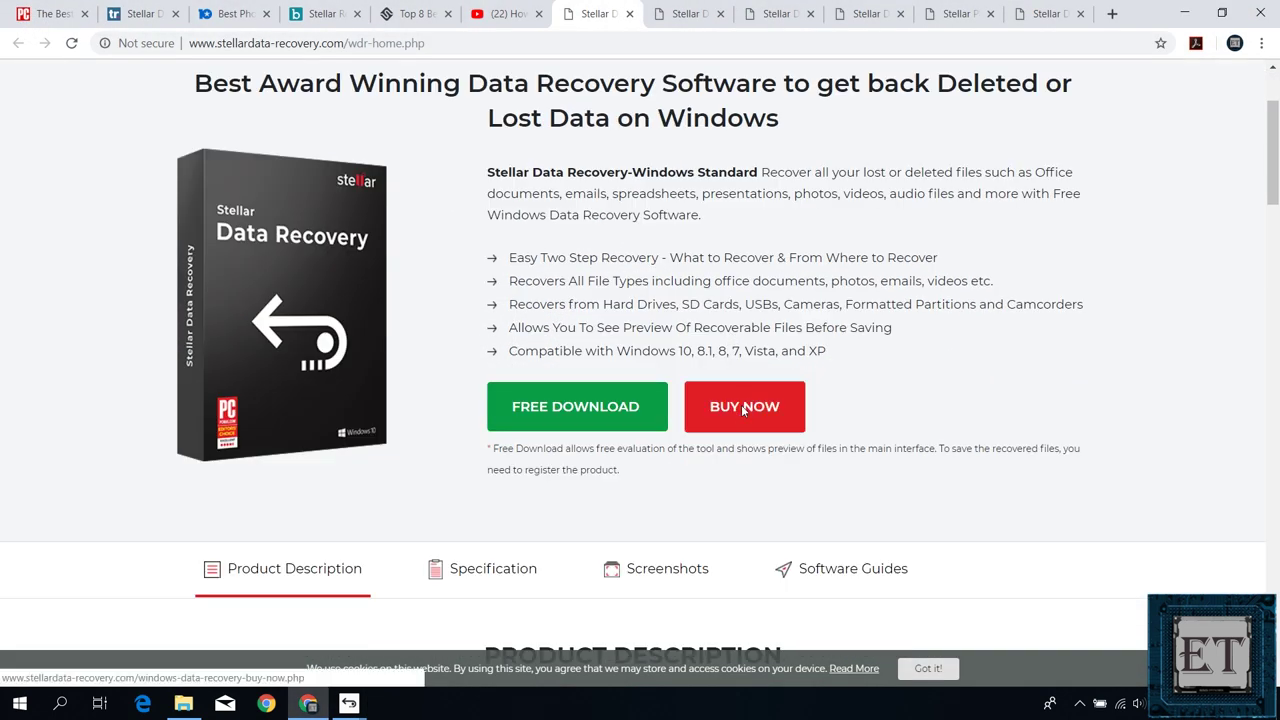
{"action": "left_click", "coordinate": [743, 410]}
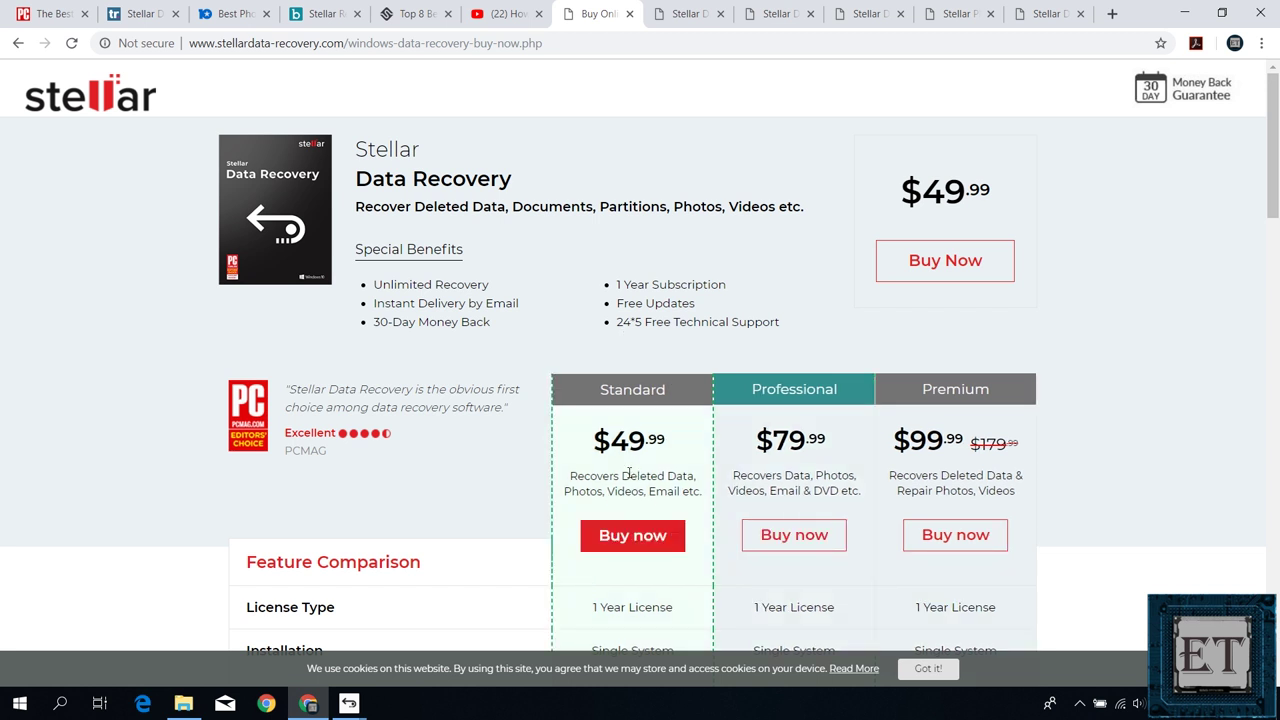
{"action": "left_click", "coordinate": [631, 541]}
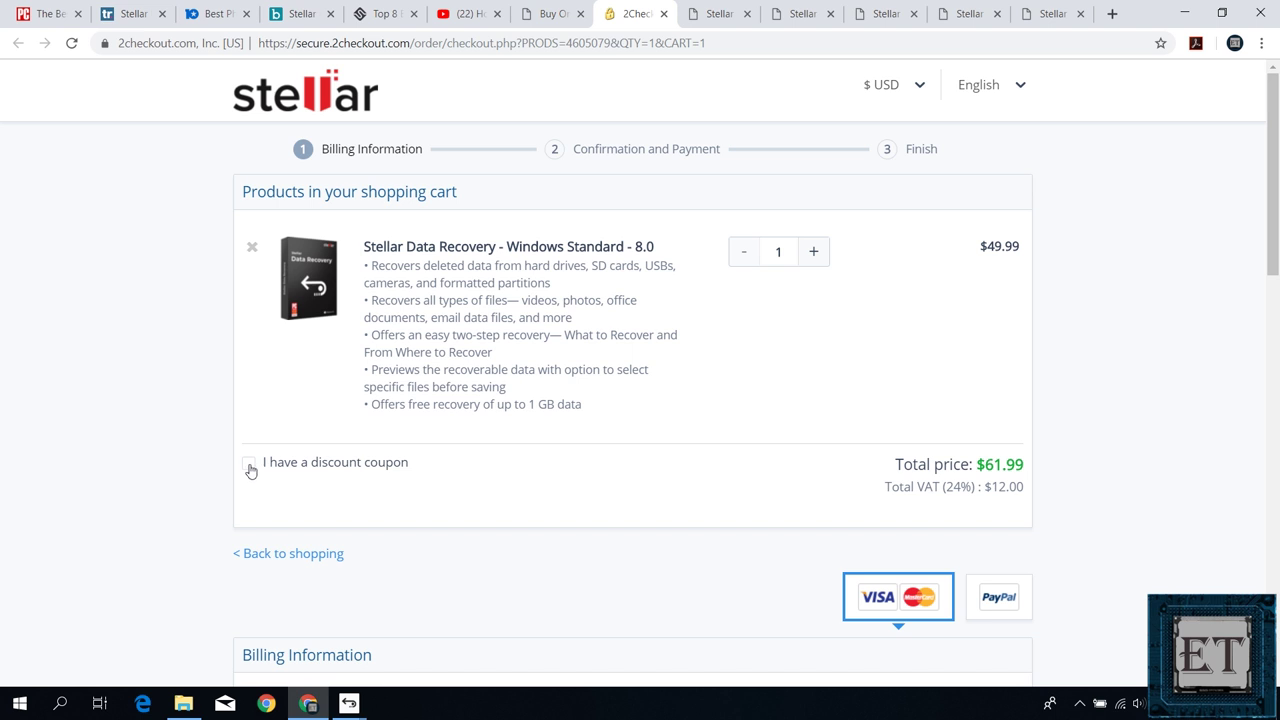
{"action": "left_click", "coordinate": [249, 467]}
{"action": "left_click", "coordinate": [460, 470]}
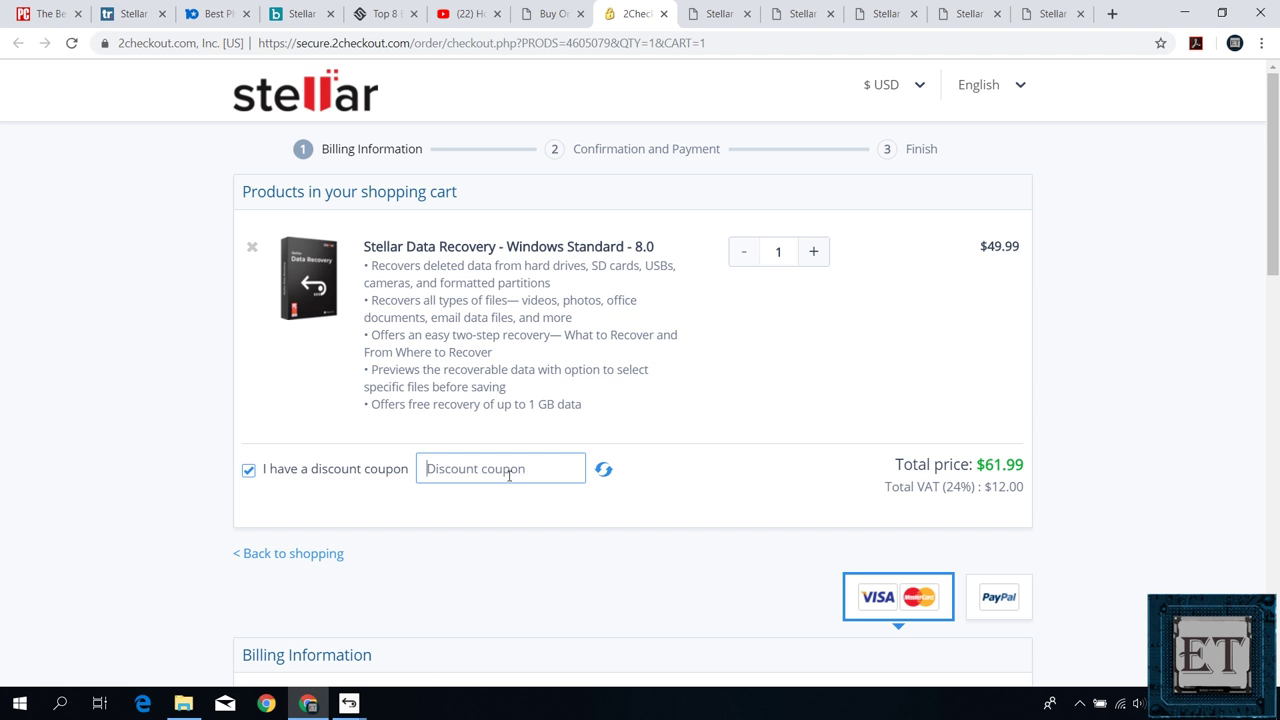
{"action": "scroll", "coordinate": [533, 584], "scroll_direction": "down", "scroll_amount": 4}
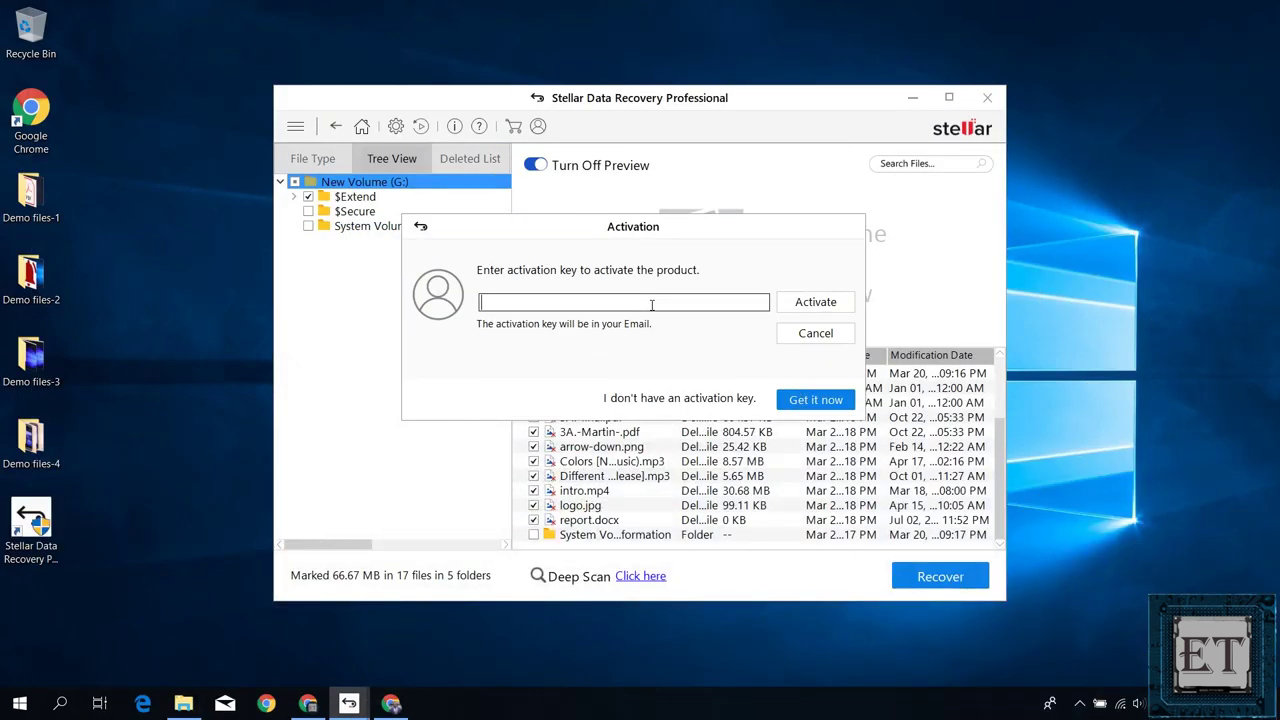
- Paste the activation key into the Activation dialog of Stellar Data Recovery Professional, activate the product and dismiss the notice
{"action": "right_click", "coordinate": [652, 303]}
{"action": "left_click", "coordinate": [701, 388]}
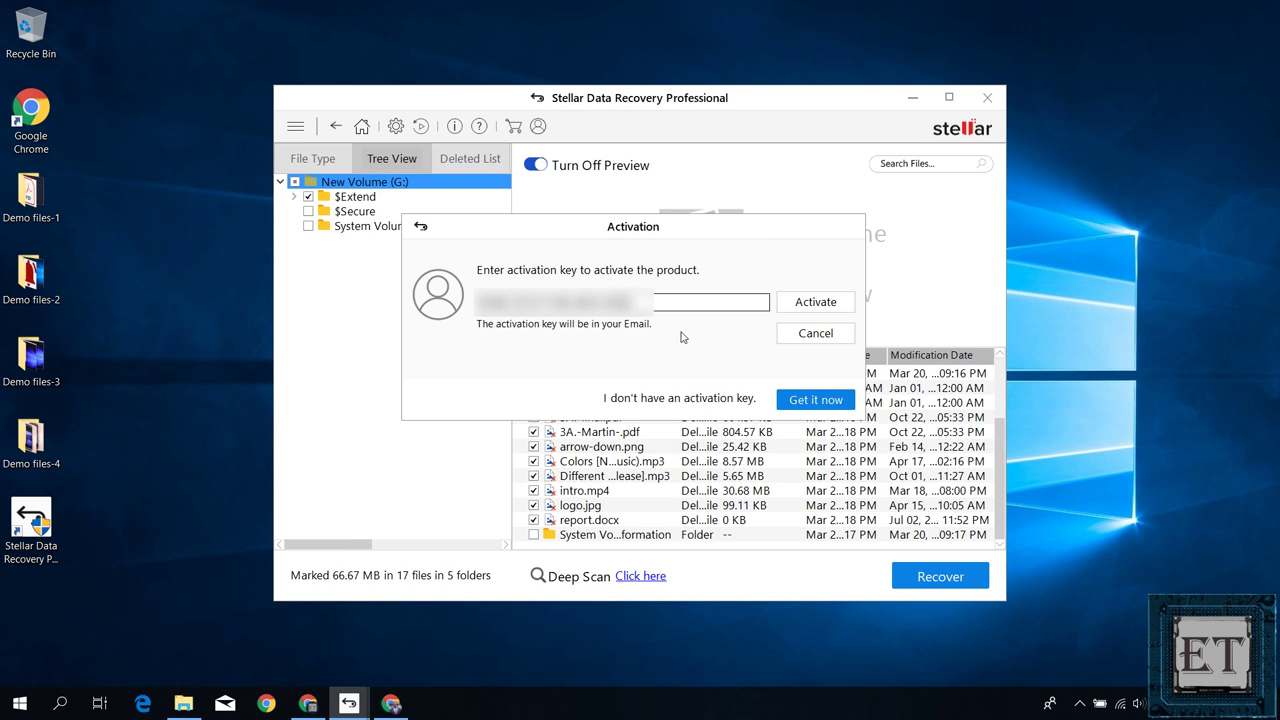
{"action": "left_click", "coordinate": [808, 305]}
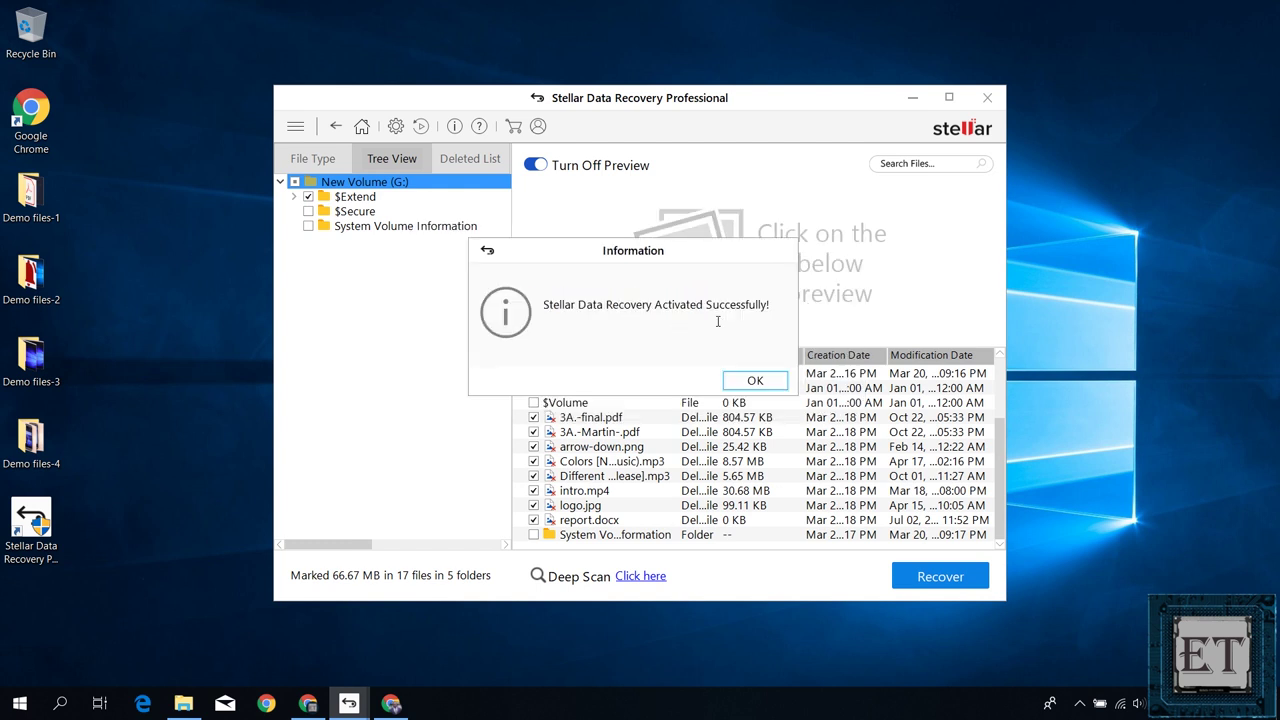
{"action": "left_click", "coordinate": [757, 382]}
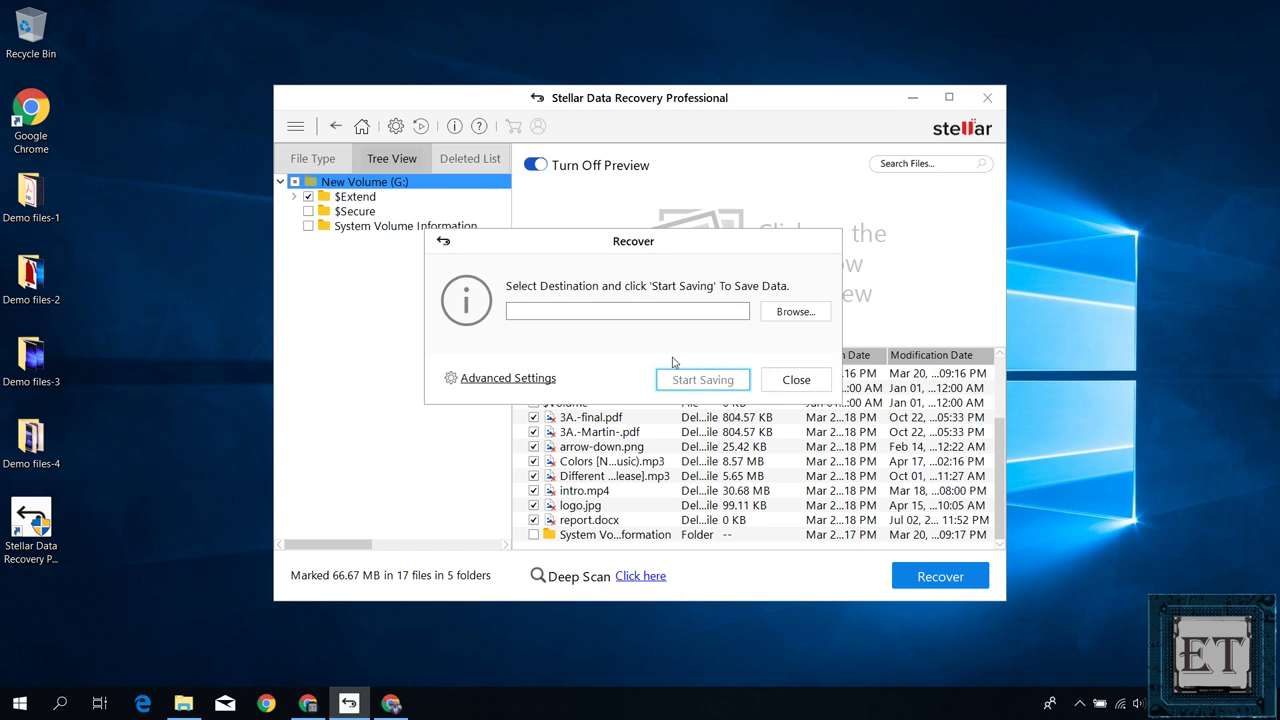
- Set the Desktop folder as the save destination for the recovered files
{"action": "left_click", "coordinate": [796, 313]}
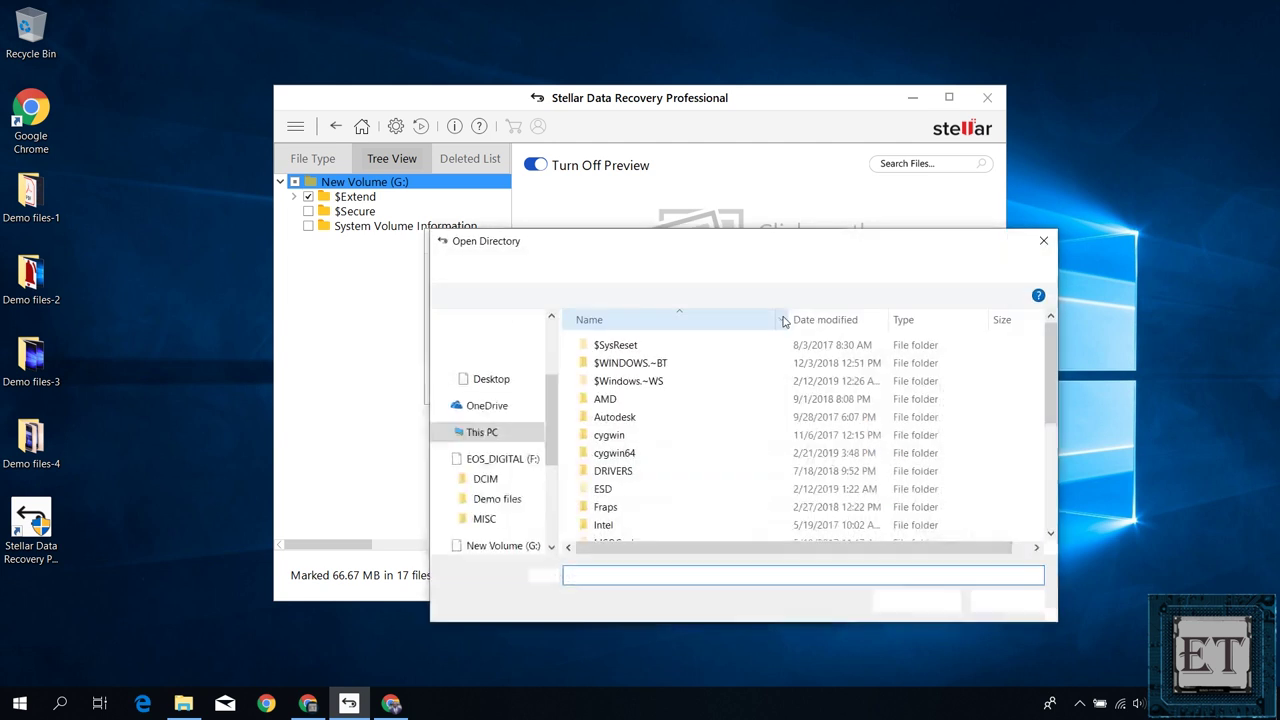
{"action": "left_click", "coordinate": [506, 392]}
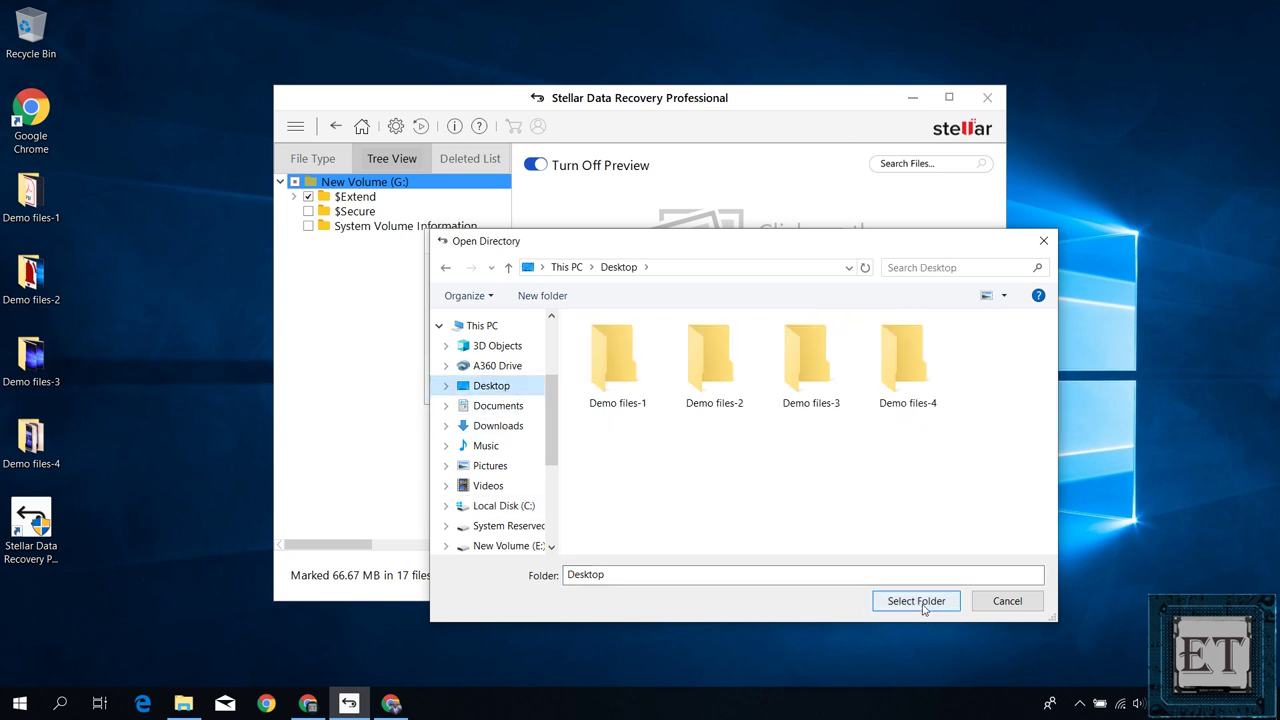
{"action": "left_click", "coordinate": [916, 601]}
- Review the compression, recovery and filter options in Advanced Settings, and start saving the recovered files
{"action": "left_click", "coordinate": [480, 379]}
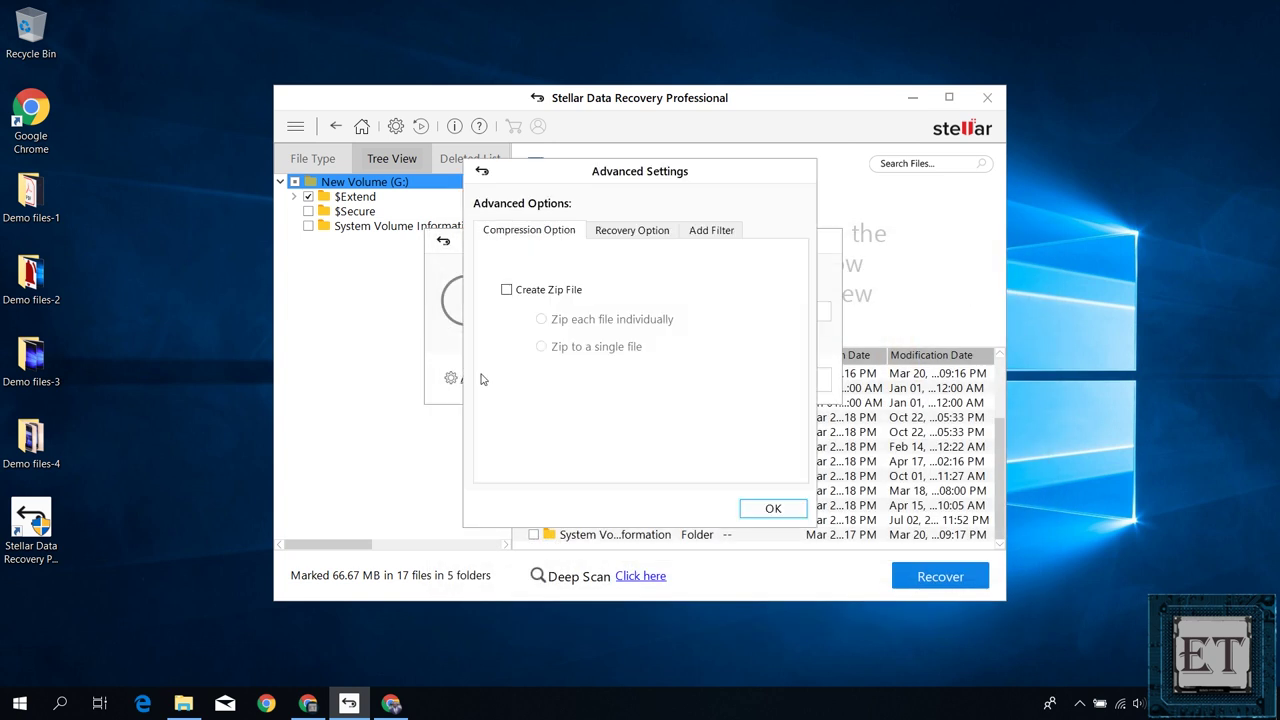
{"action": "left_click", "coordinate": [628, 238]}
{"action": "left_click", "coordinate": [690, 238]}
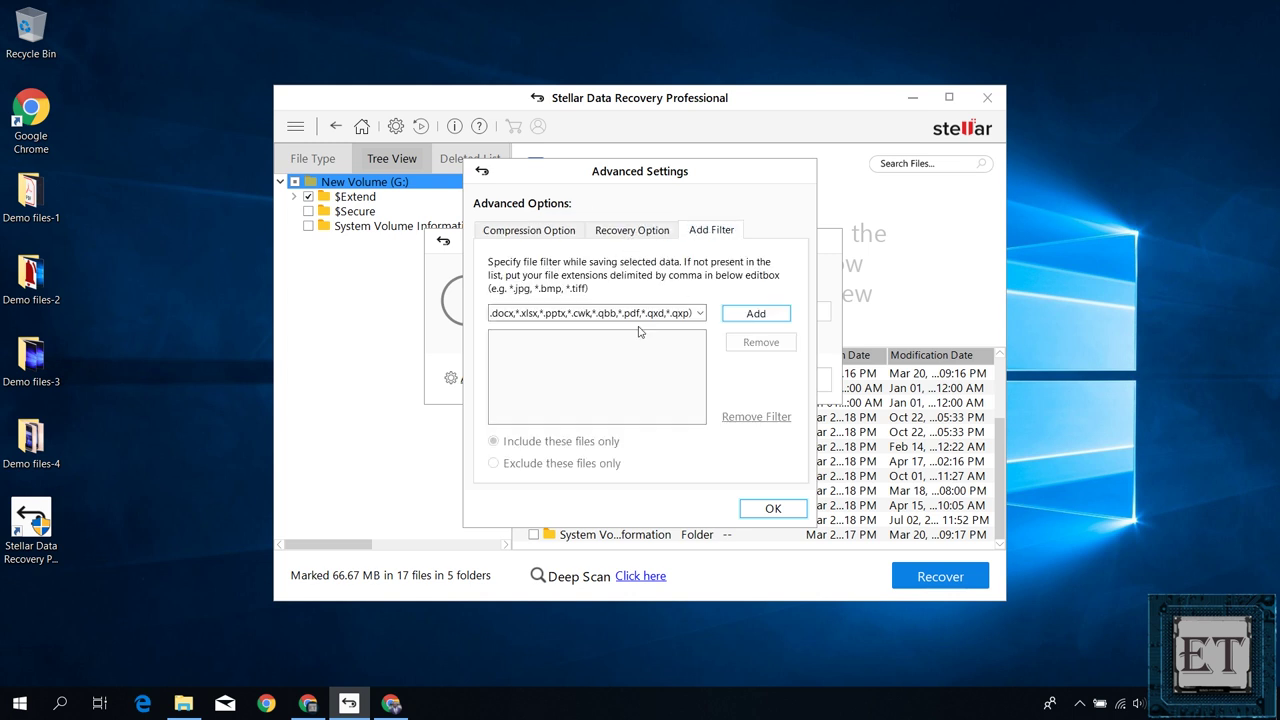
{"action": "left_click", "coordinate": [773, 508]}
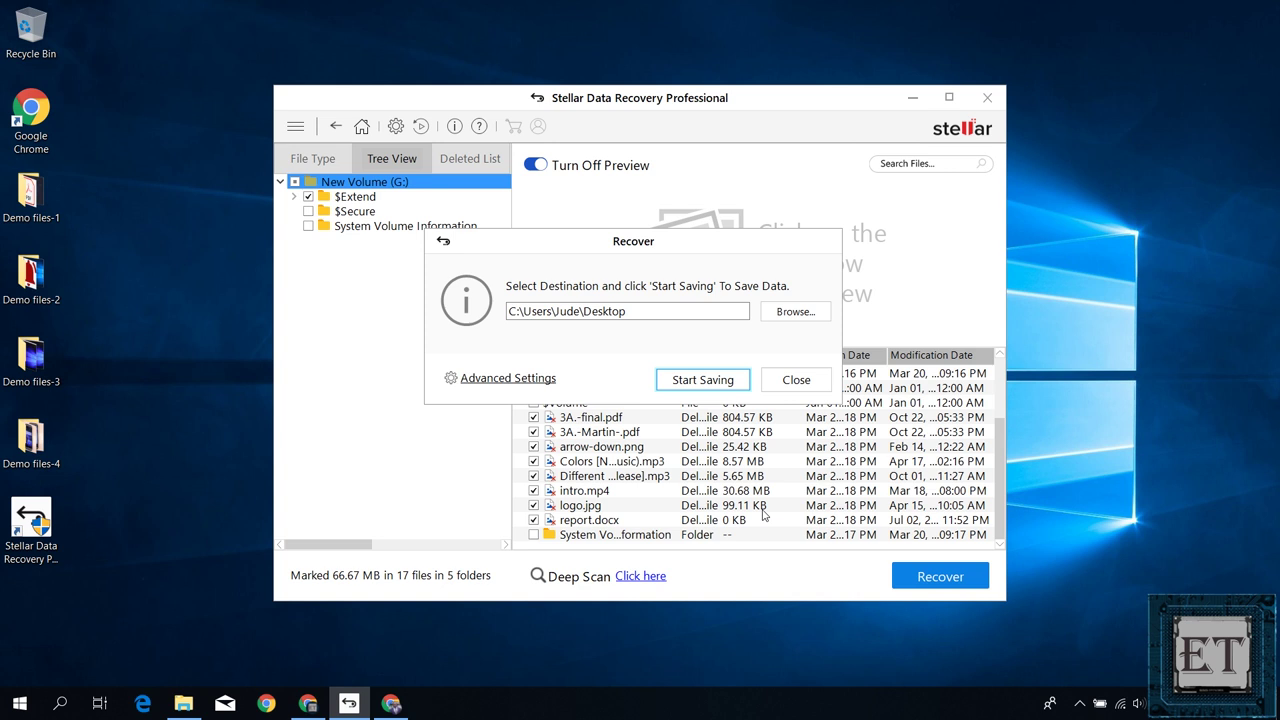
{"action": "left_click", "coordinate": [759, 374]}
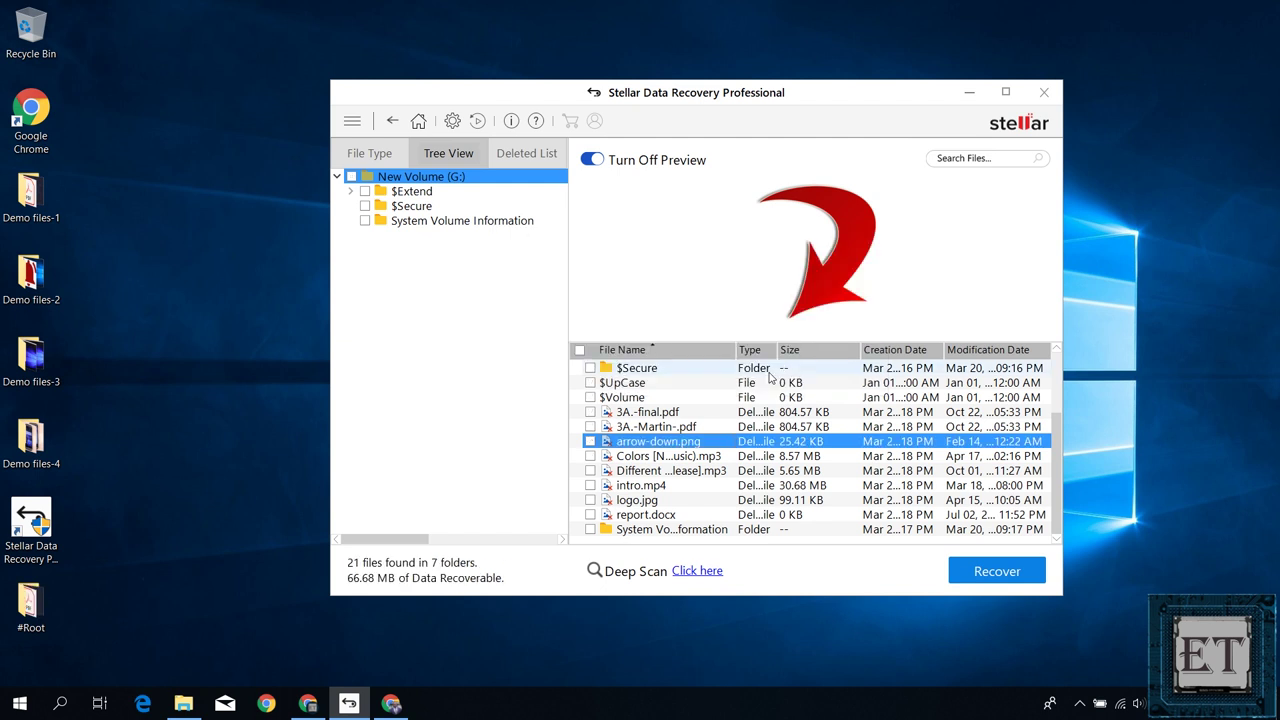
- Open the recovered #Root folder on the desktop and test-play the Different Heaven MP3 and intro.mp4
{"action": "double_click", "coordinate": [33, 614]}
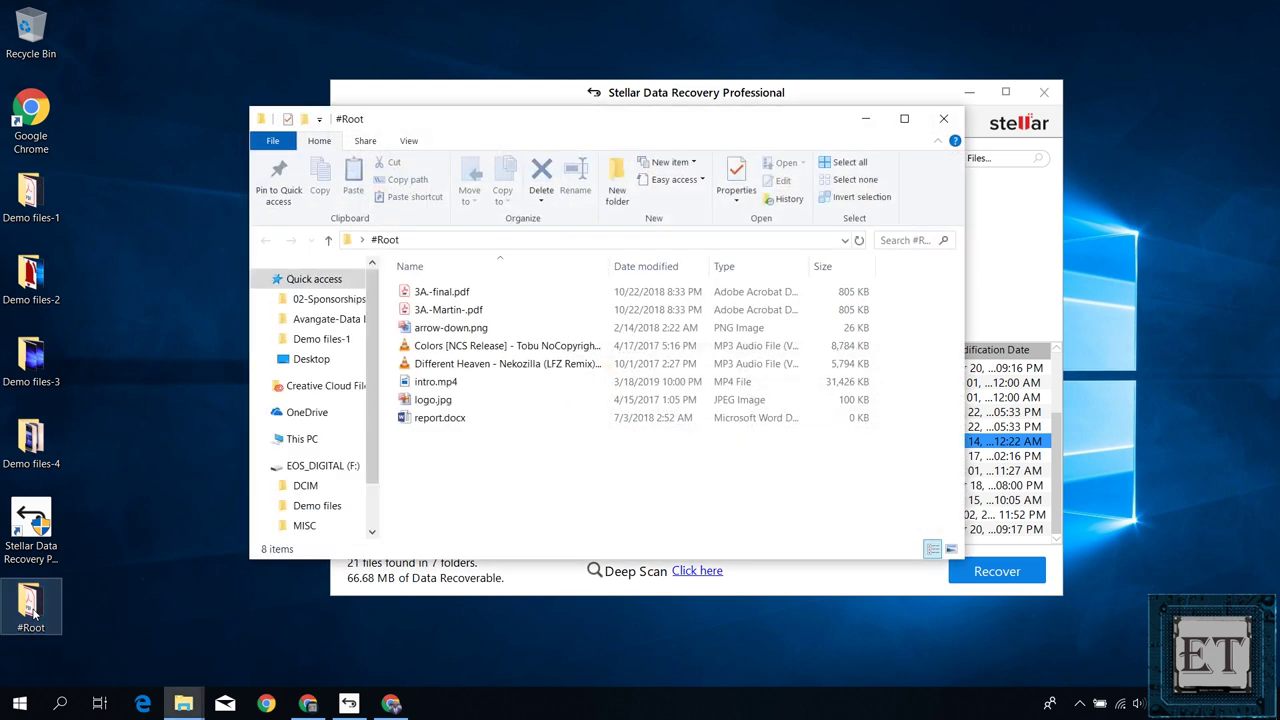
{"action": "double_click", "coordinate": [468, 364]}
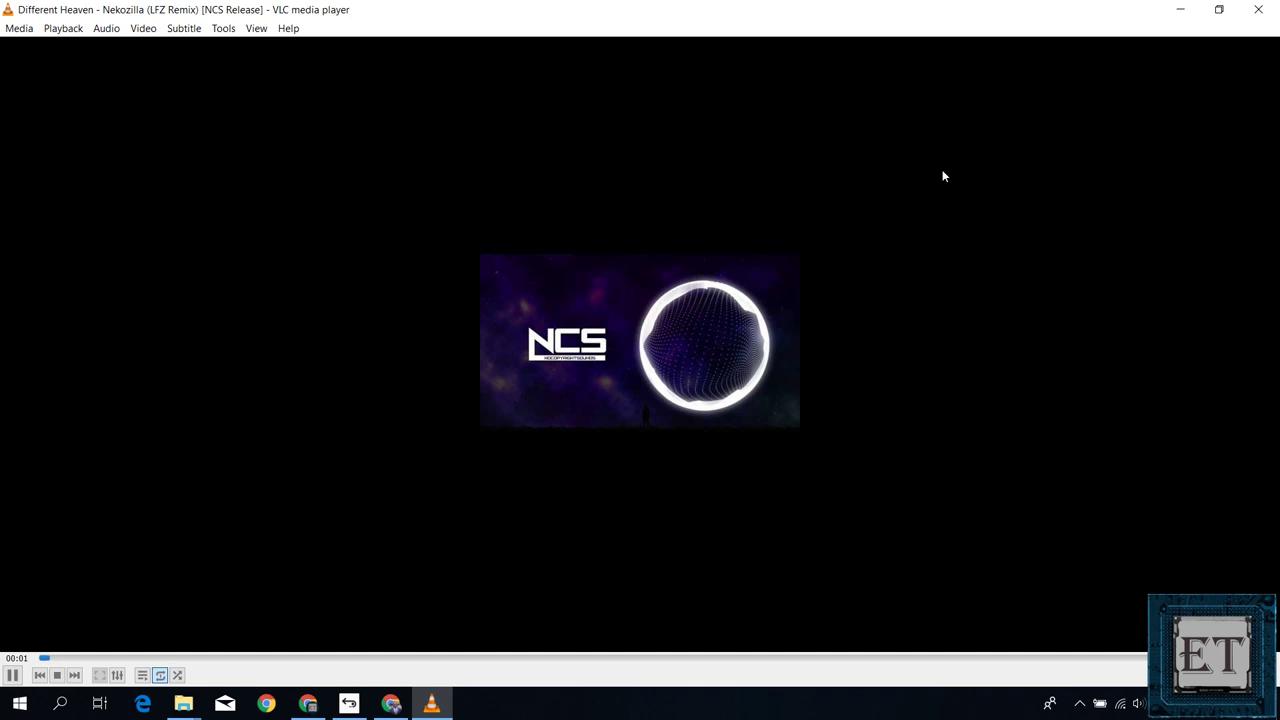
{"action": "left_click", "coordinate": [1258, 10]}
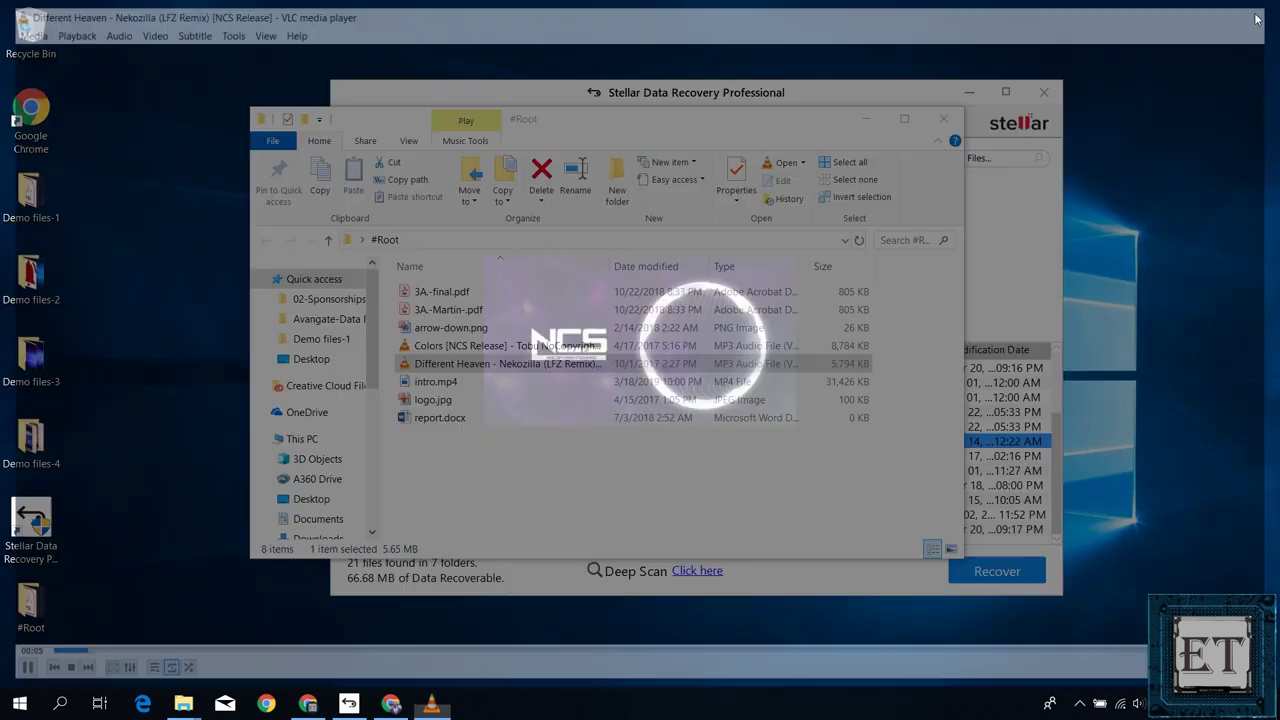
{"action": "double_click", "coordinate": [500, 384]}
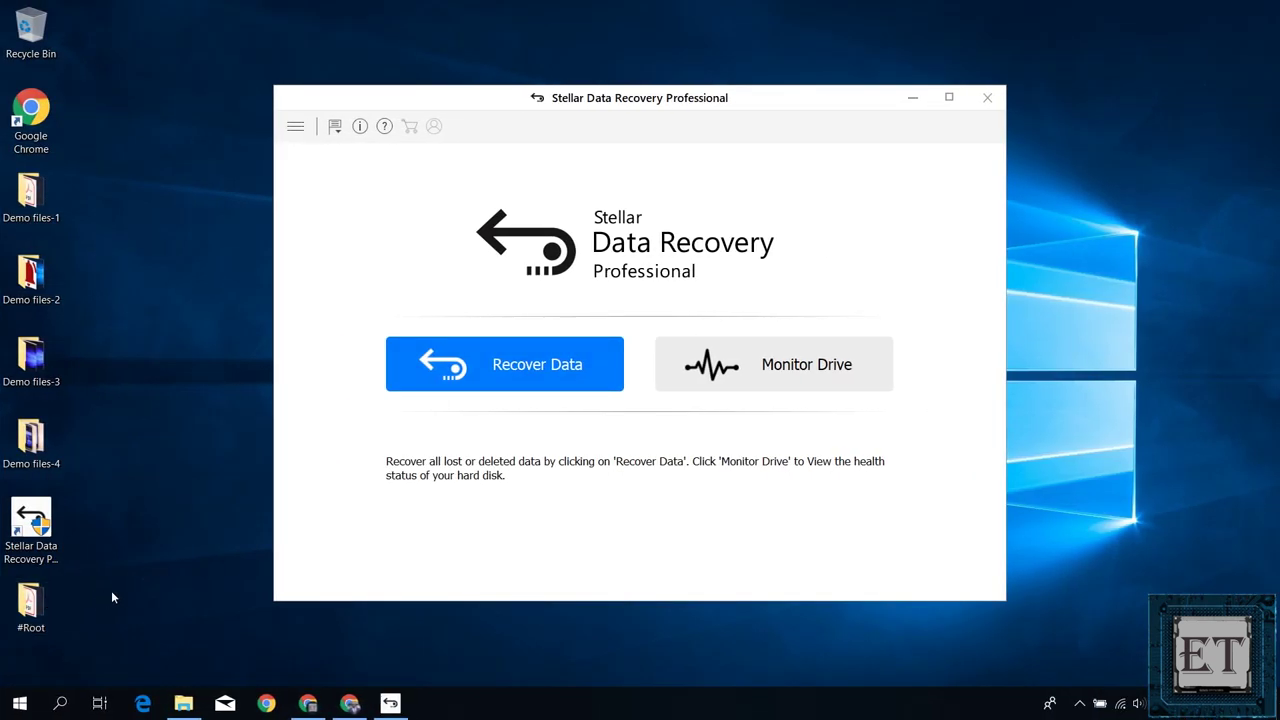
- Open New Volume (G:) in a new File Explorer window
{"action": "key", "text": "super+e"}
{"action": "left_click", "coordinate": [302, 438]}
{"action": "scroll", "coordinate": [757, 531], "scroll_direction": "down", "scroll_amount": 2}
{"action": "double_click", "coordinate": [589, 491]}
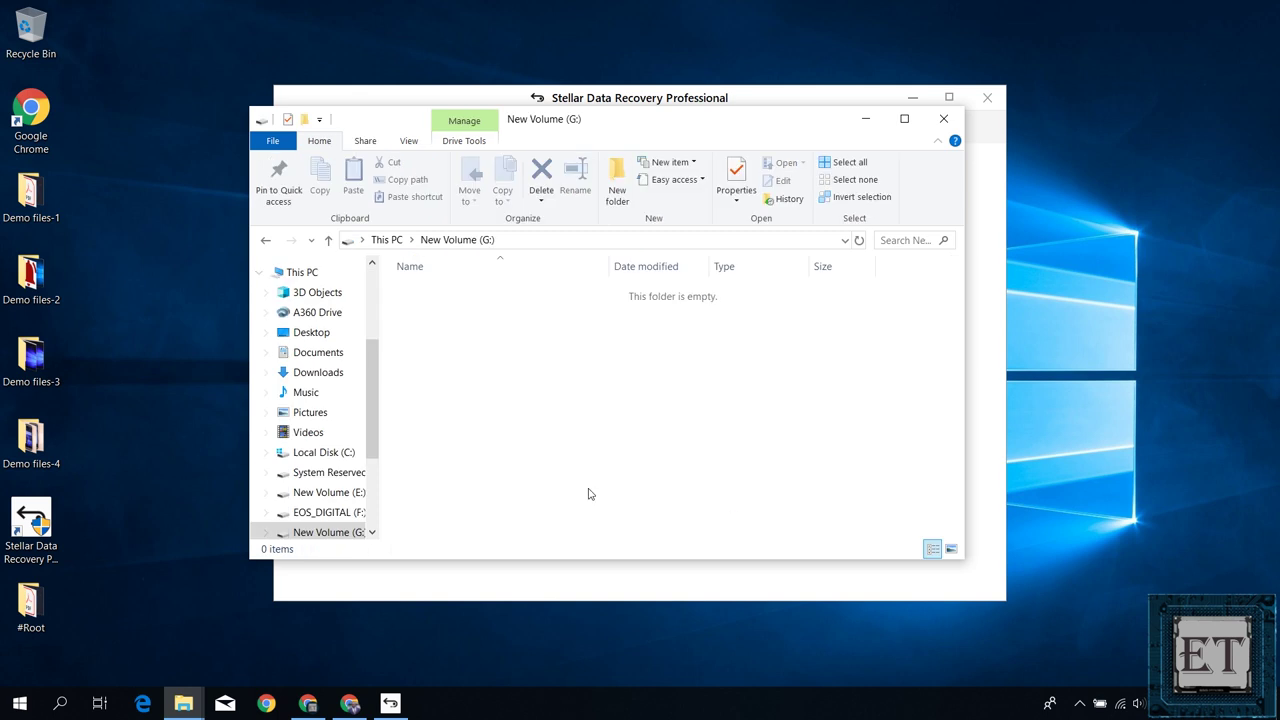
- Copy all files from the desktop folder Demo files-1 into New Volume (G:)
{"action": "double_click", "coordinate": [25, 188]}
{"action": "left_click_drag", "start_coordinate": [537, 491], "coordinate": [778, 289]}
{"action": "key", "text": "ctrl+c"}
{"action": "left_click_drag", "start_coordinate": [620, 140], "coordinate": [178, 153]}
{"action": "right_click", "coordinate": [375, 366]}
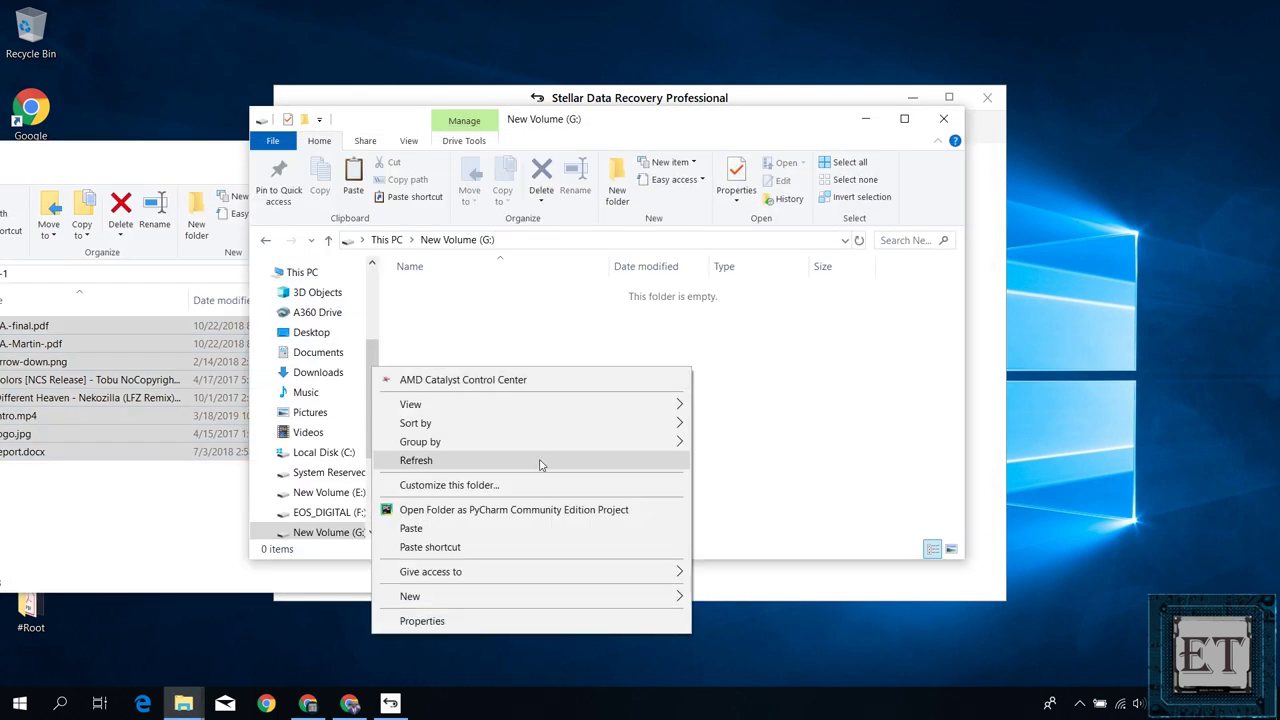
{"action": "left_click", "coordinate": [410, 527]}
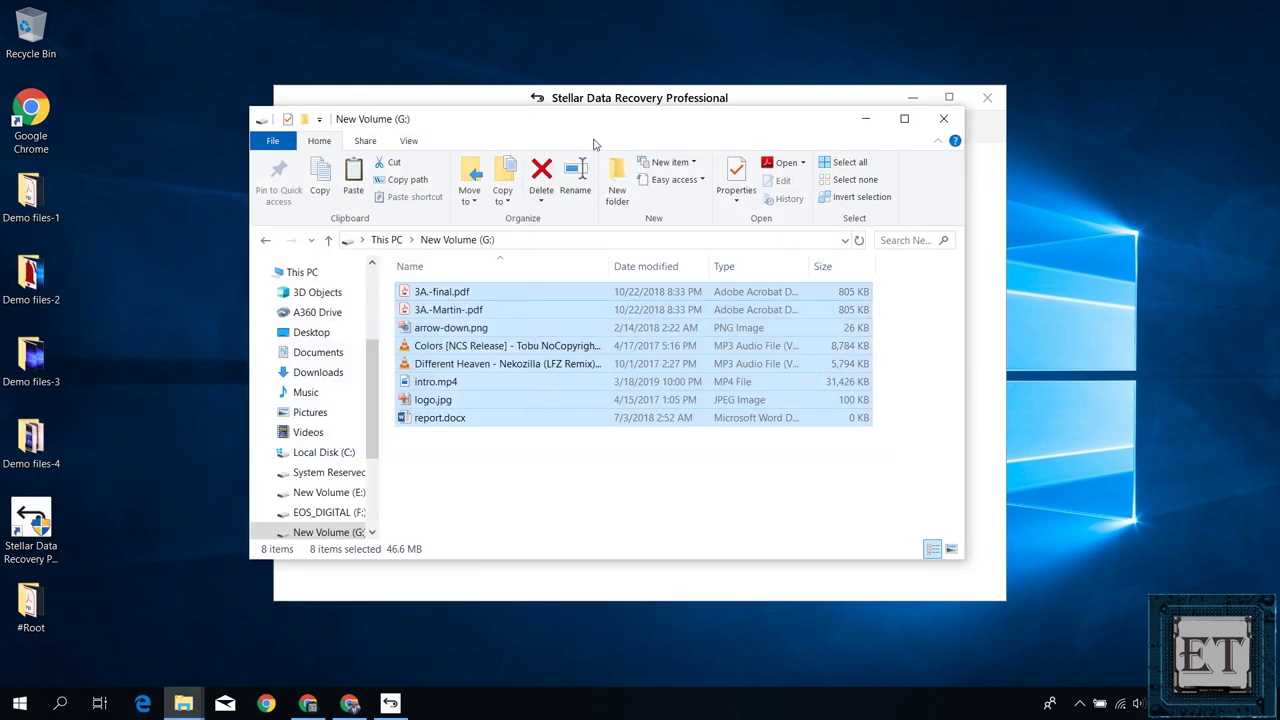
- Move the New Volume (G:) window aside and delete all the Demo files-1 copies from the drive
{"action": "left_click_drag", "start_coordinate": [650, 118], "coordinate": [758, 93]}
{"action": "left_click", "coordinate": [657, 443]}
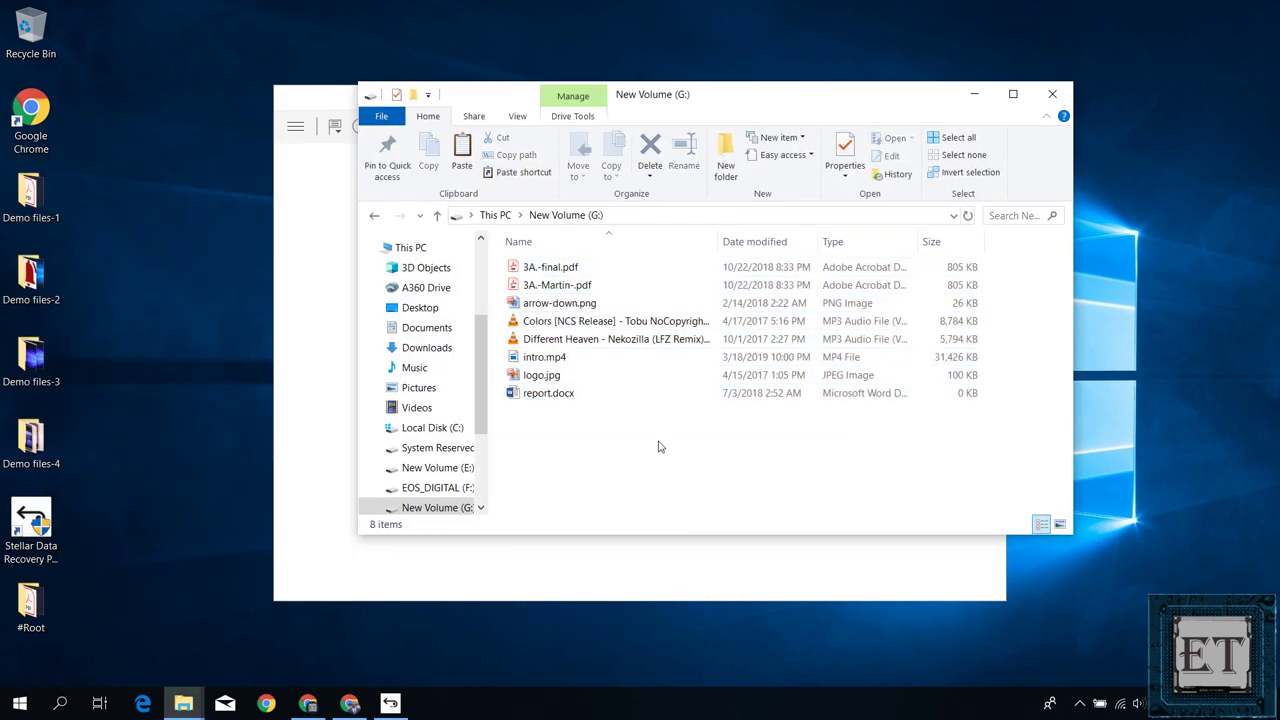
{"action": "key", "text": "ctrl+a"}
{"action": "key", "text": "Delete"}
{"action": "left_click", "coordinate": [700, 371]}
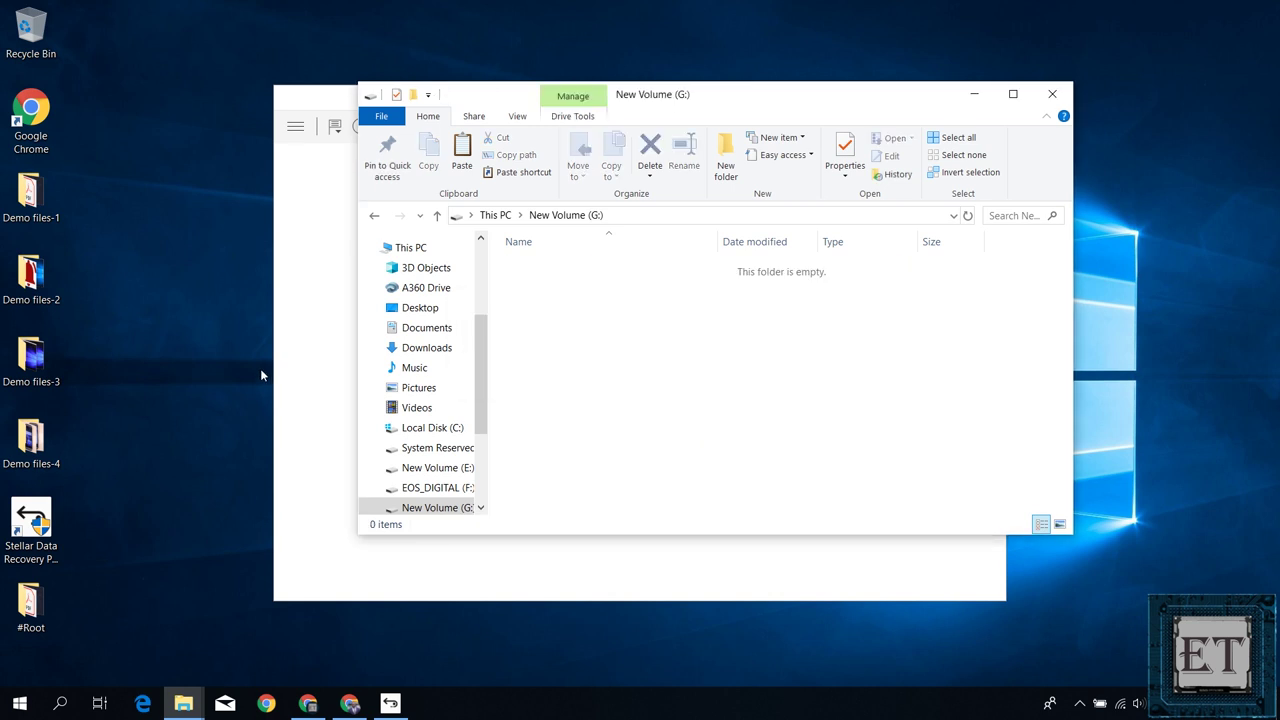
- Copy all files from the desktop folder Demo files-2 into New Volume (G:)
{"action": "double_click", "coordinate": [30, 272]}
{"action": "key", "text": "ctrl+a"}
{"action": "left_click_drag", "start_coordinate": [957, 105], "coordinate": [395, 307]}
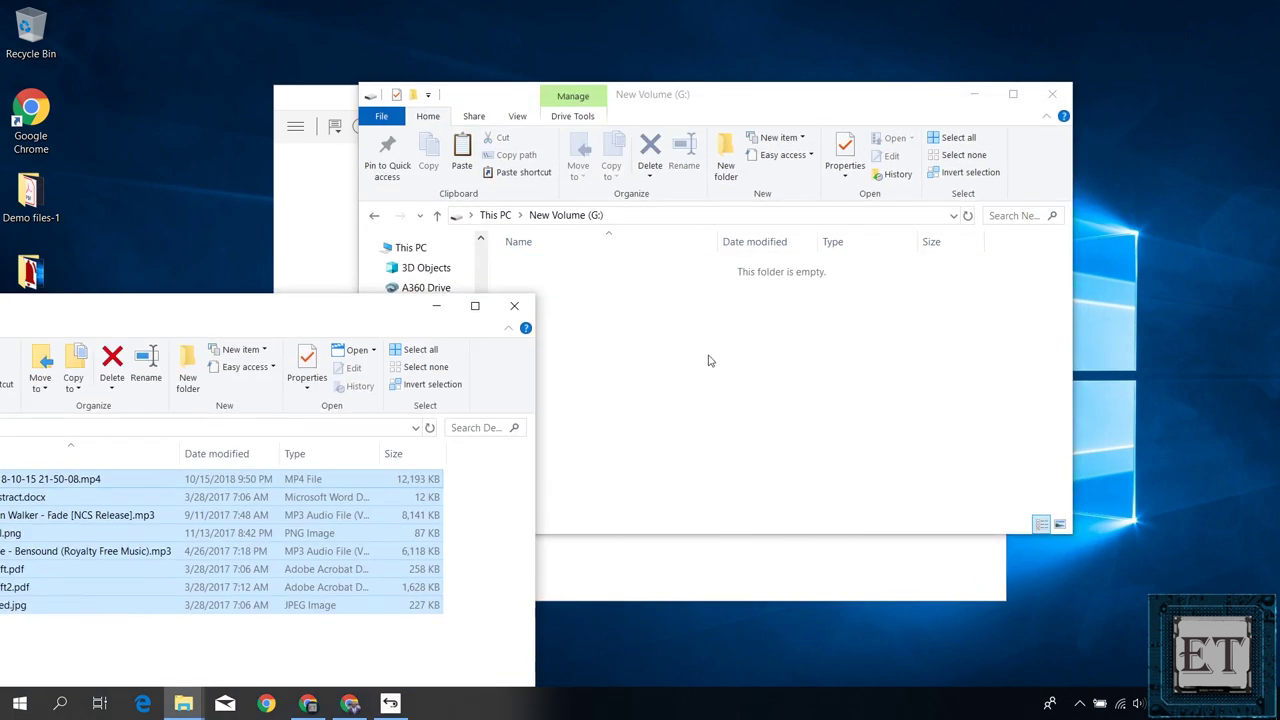
{"action": "left_click", "coordinate": [708, 360]}
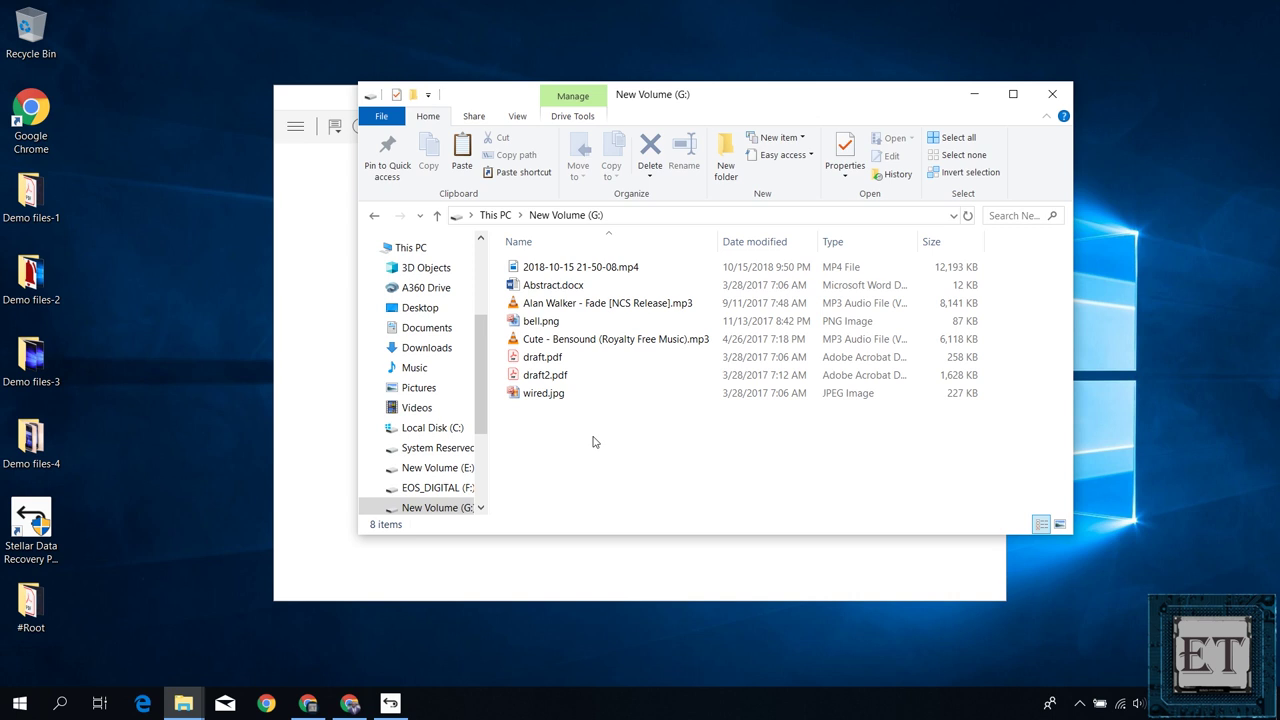
- Permanently delete all the Demo files-2 copies from New Volume (G:)
{"action": "key", "text": "ctrl+a"}
{"action": "key", "text": "shift+Delete"}
{"action": "left_click", "coordinate": [698, 367]}
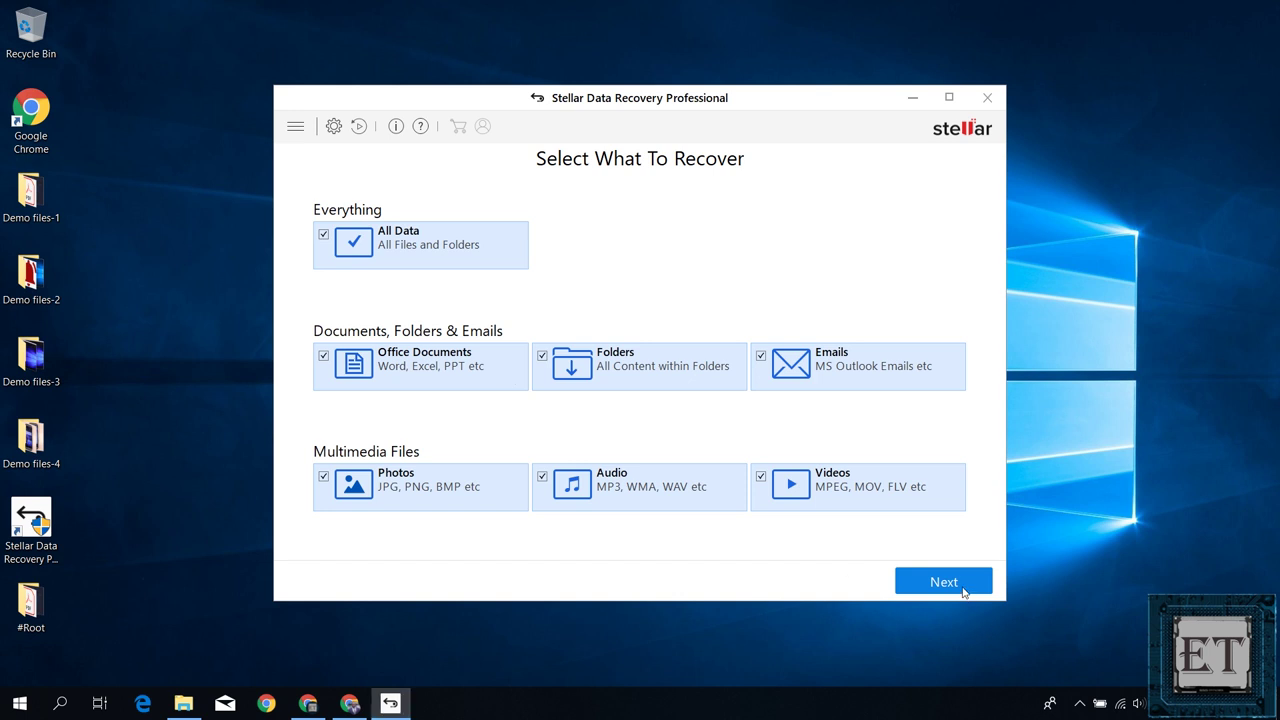
- In Stellar Data Recovery Professional, scan New Volume (G:) for All Data and dismiss the scan summary
{"action": "left_click", "coordinate": [963, 590]}
{"action": "left_click", "coordinate": [928, 584]}
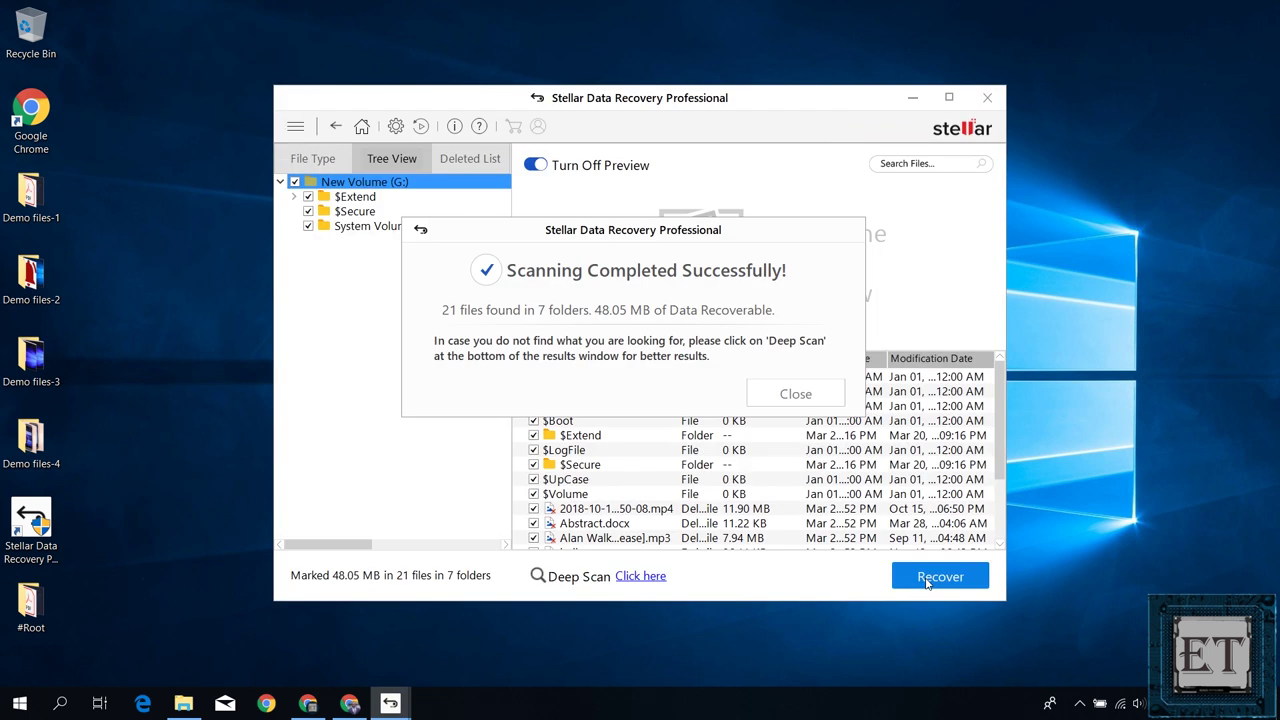
{"action": "left_click", "coordinate": [813, 395]}
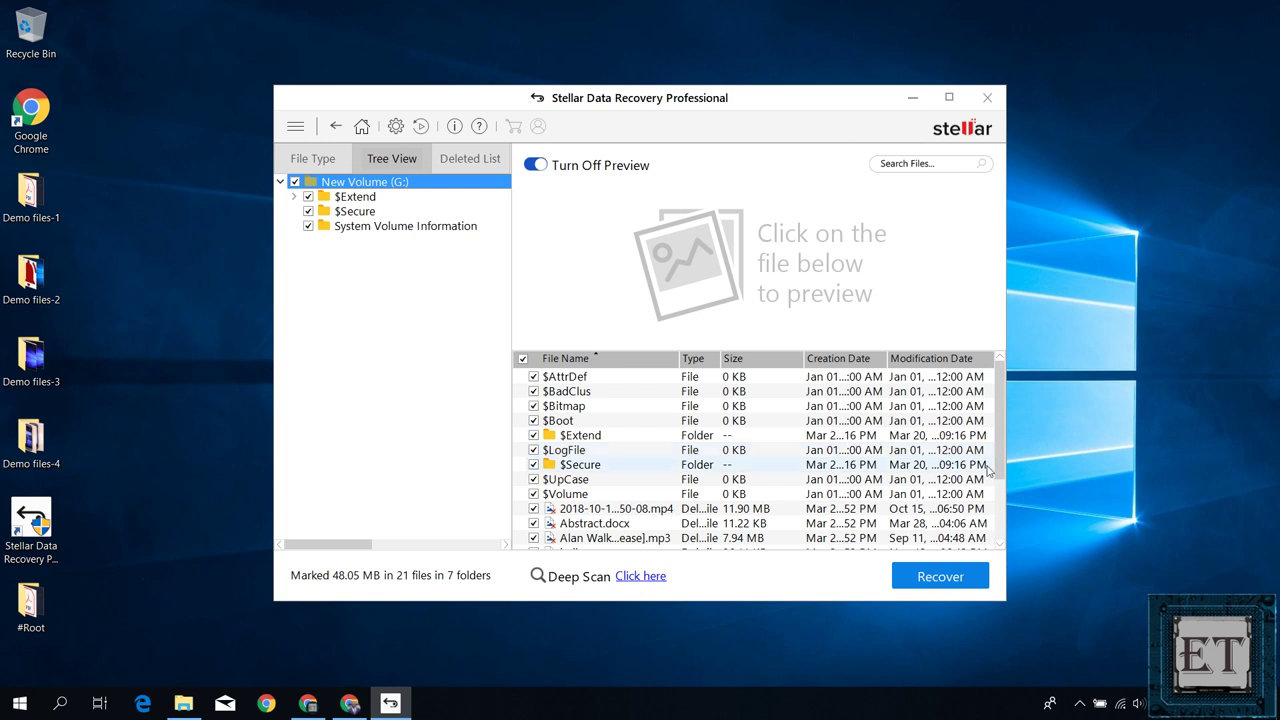
- Run a Deep Scan of New Volume (G:), dismiss its summary and look through the list of found files
{"action": "left_click_drag", "start_coordinate": [1005, 465], "coordinate": [1005, 517]}
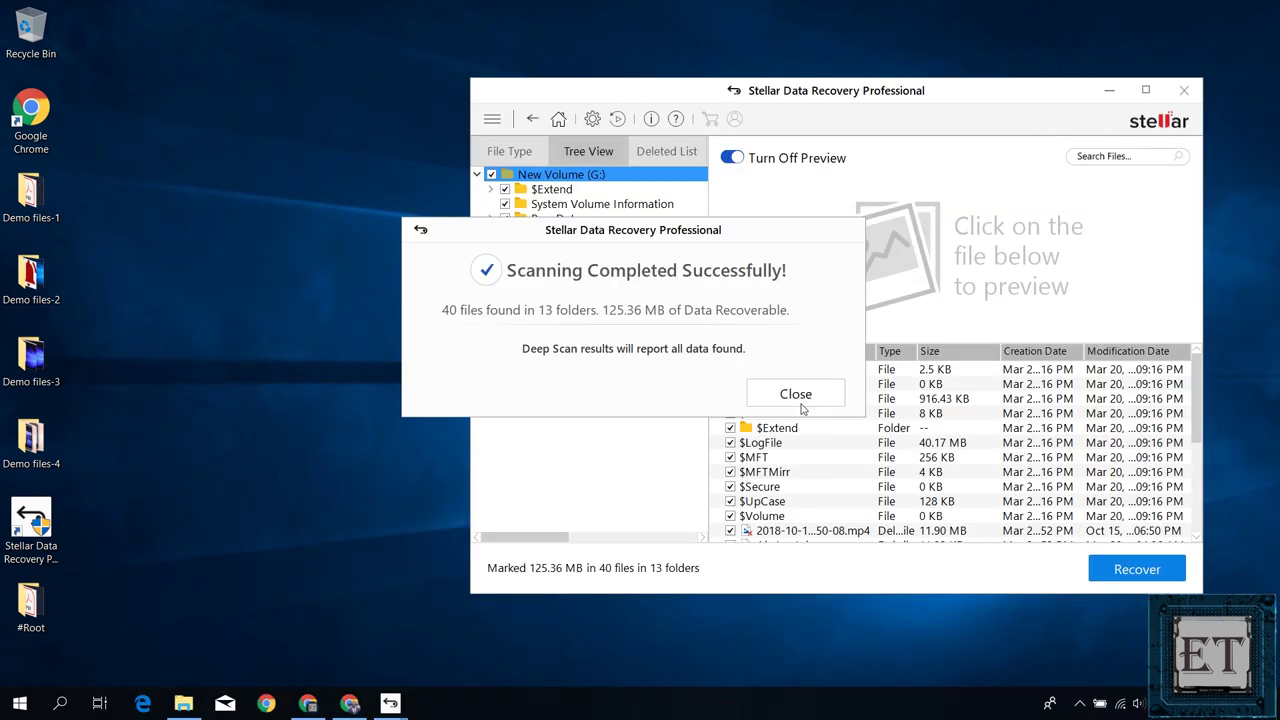
{"action": "left_click", "coordinate": [797, 391]}
{"action": "scroll", "coordinate": [1192, 467], "scroll_direction": "down", "scroll_amount": 2}
{"action": "scroll", "coordinate": [1192, 467], "scroll_direction": "down", "scroll_amount": 1}
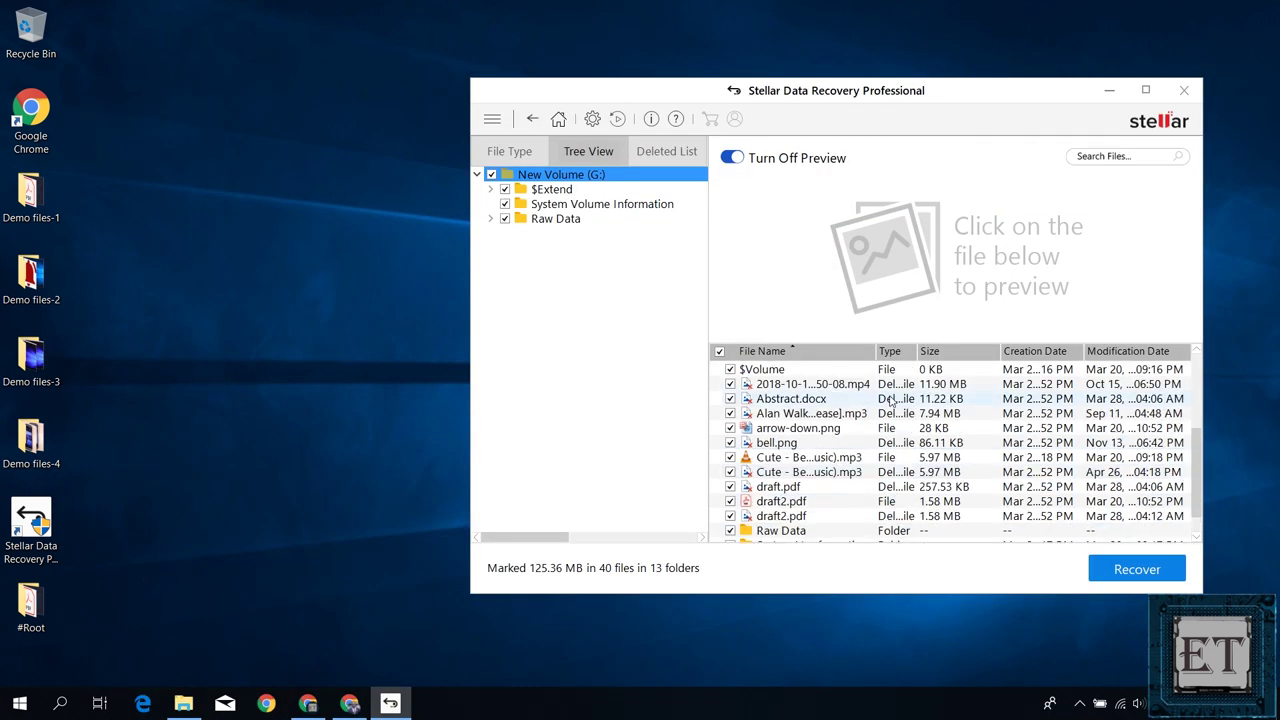
- Recover all the marked deep-scan files from New Volume (G:) to the desktop
{"action": "scroll", "coordinate": [1199, 403], "scroll_direction": "up", "scroll_amount": 3}
{"action": "scroll", "coordinate": [1199, 403], "scroll_direction": "down", "scroll_amount": 5}
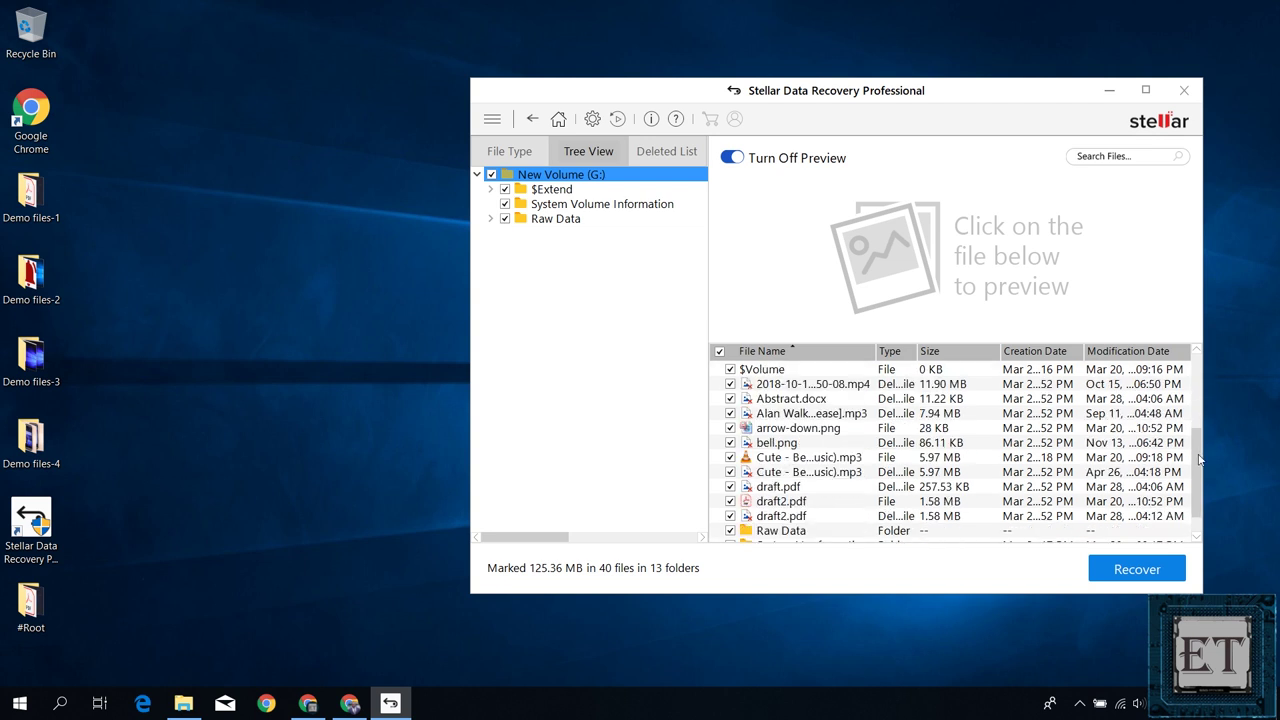
{"action": "left_click", "coordinate": [1137, 569]}
{"action": "left_click", "coordinate": [992, 304]}
{"action": "left_click", "coordinate": [1100, 591]}
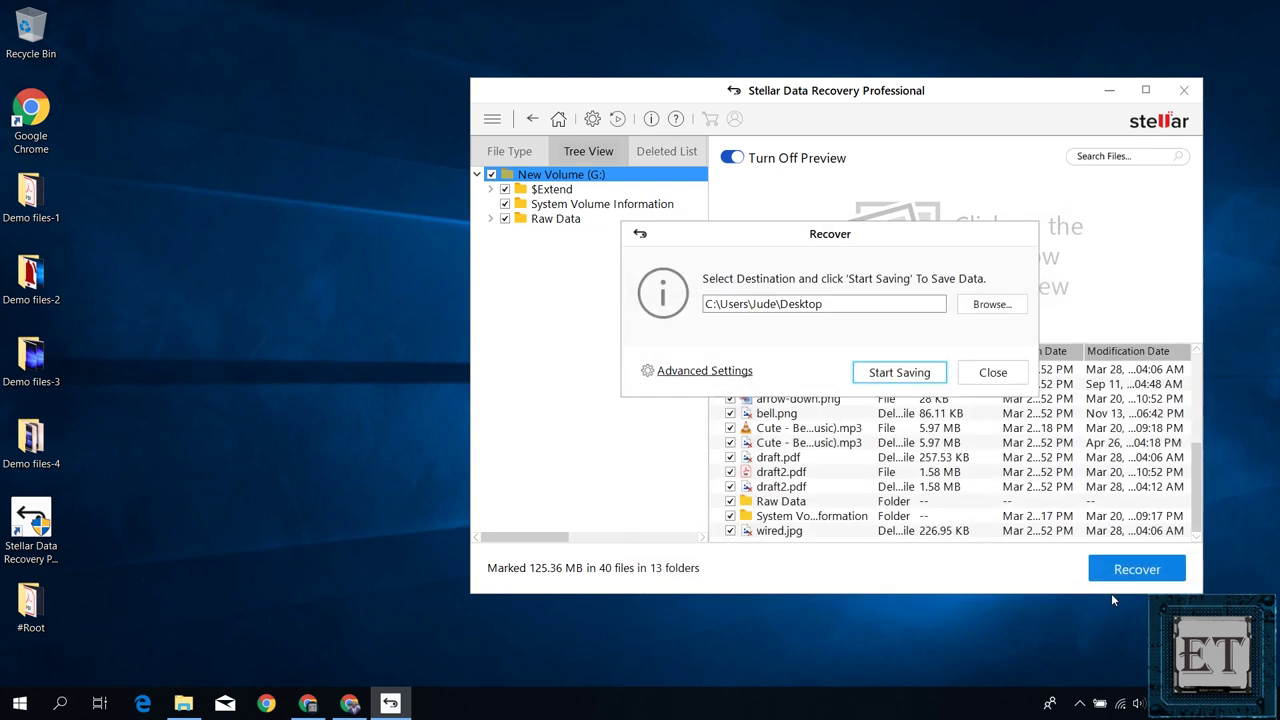
{"action": "left_click", "coordinate": [890, 378]}
{"action": "left_click", "coordinate": [777, 374]}
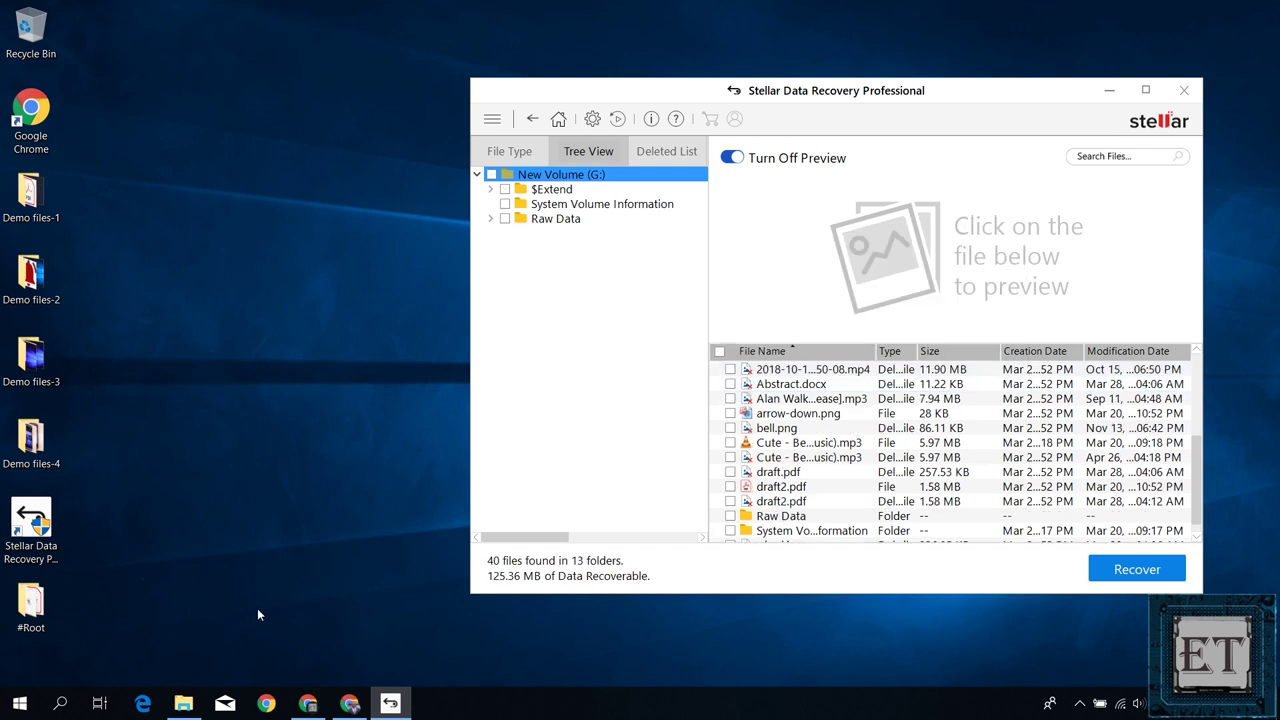
- Examine the recovered files in the desktop #Root folder, including the JPEG and MP3 folders under Raw Data
{"action": "double_click", "coordinate": [30, 600]}
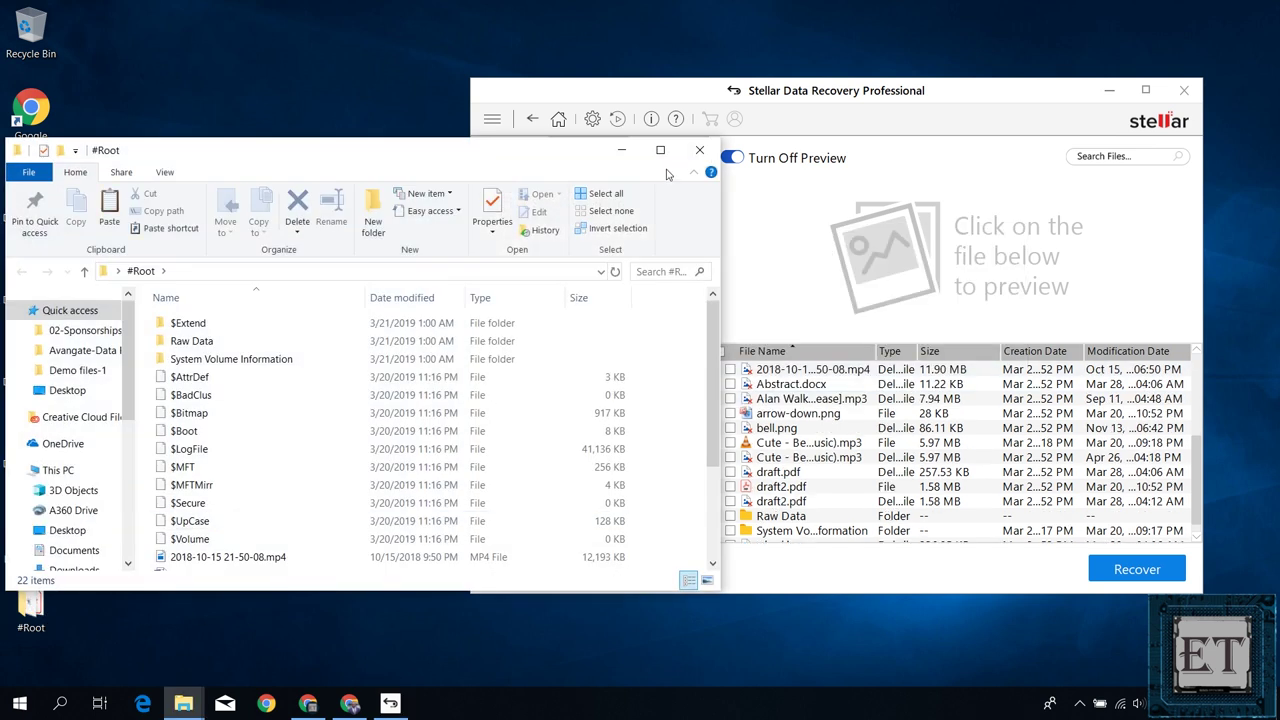
{"action": "left_click_drag", "start_coordinate": [590, 150], "coordinate": [898, 122]}
{"action": "scroll", "coordinate": [826, 434], "scroll_direction": "down", "scroll_amount": 3}
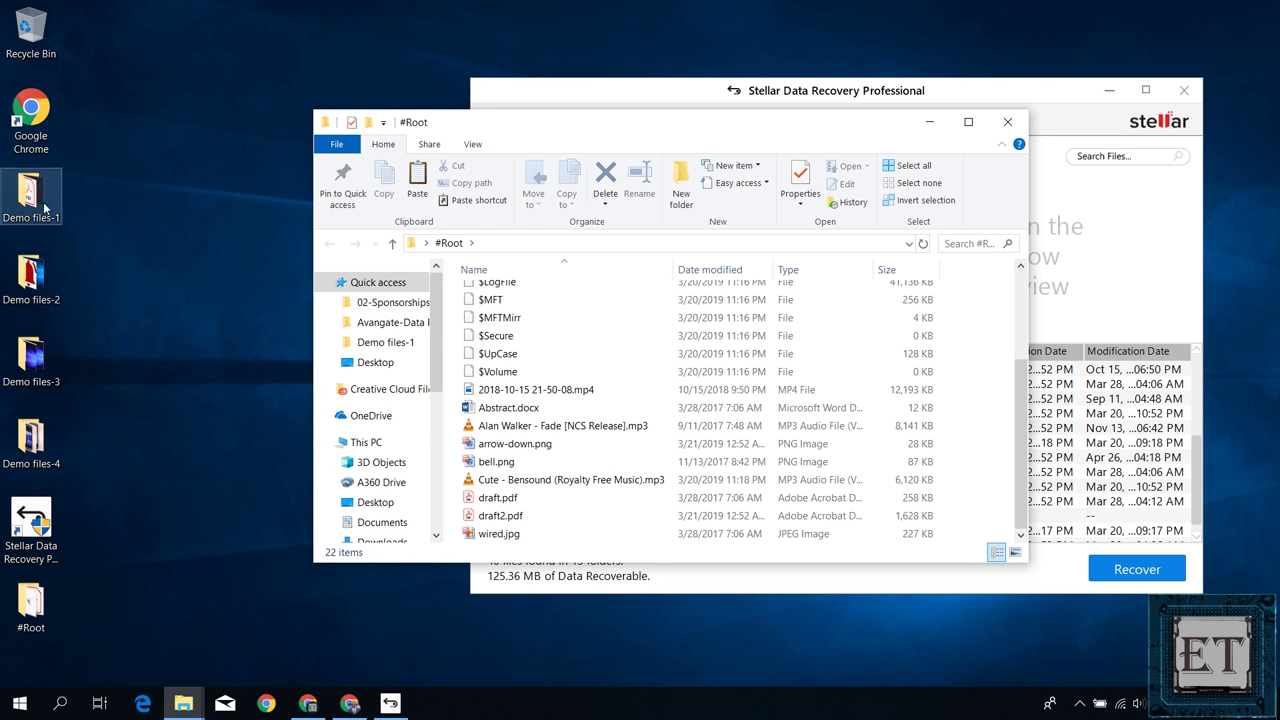
{"action": "scroll", "coordinate": [528, 380], "scroll_direction": "up", "scroll_amount": 3}
{"action": "scroll", "coordinate": [826, 432], "scroll_direction": "down", "scroll_amount": 3}
{"action": "scroll", "coordinate": [505, 371], "scroll_direction": "up", "scroll_amount": 3}
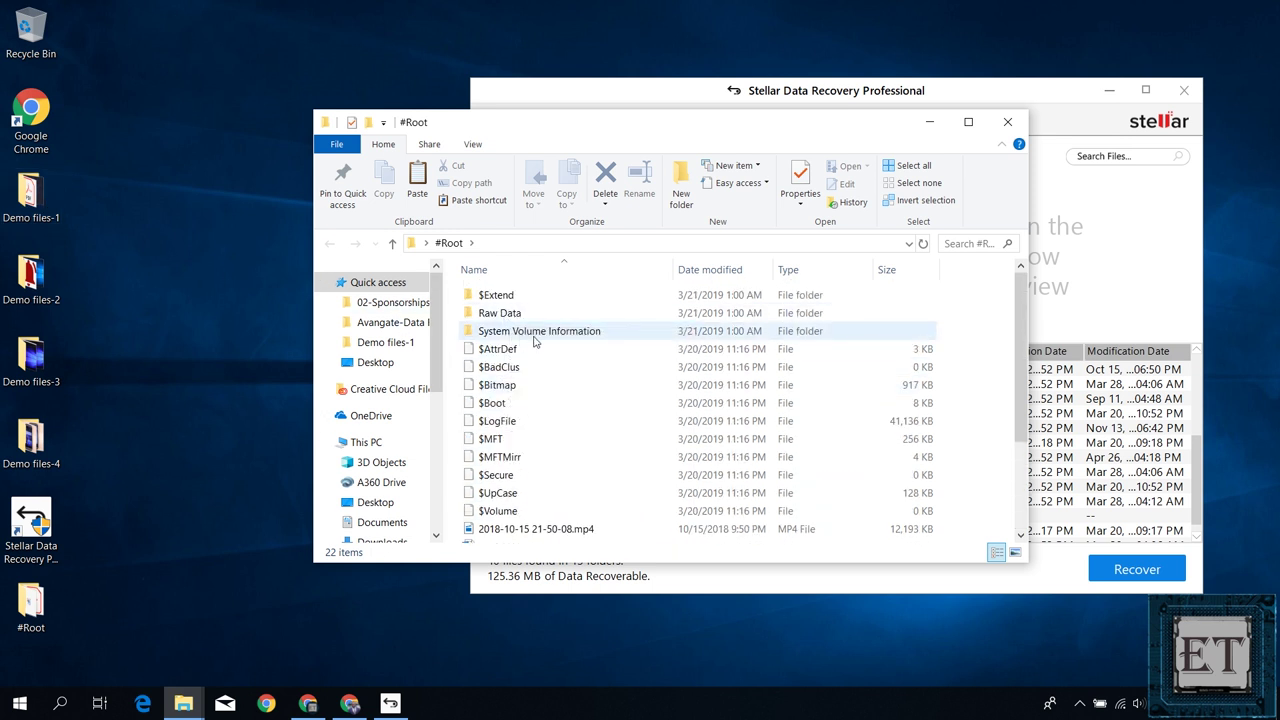
{"action": "double_click", "coordinate": [510, 314]}
{"action": "double_click", "coordinate": [514, 317]}
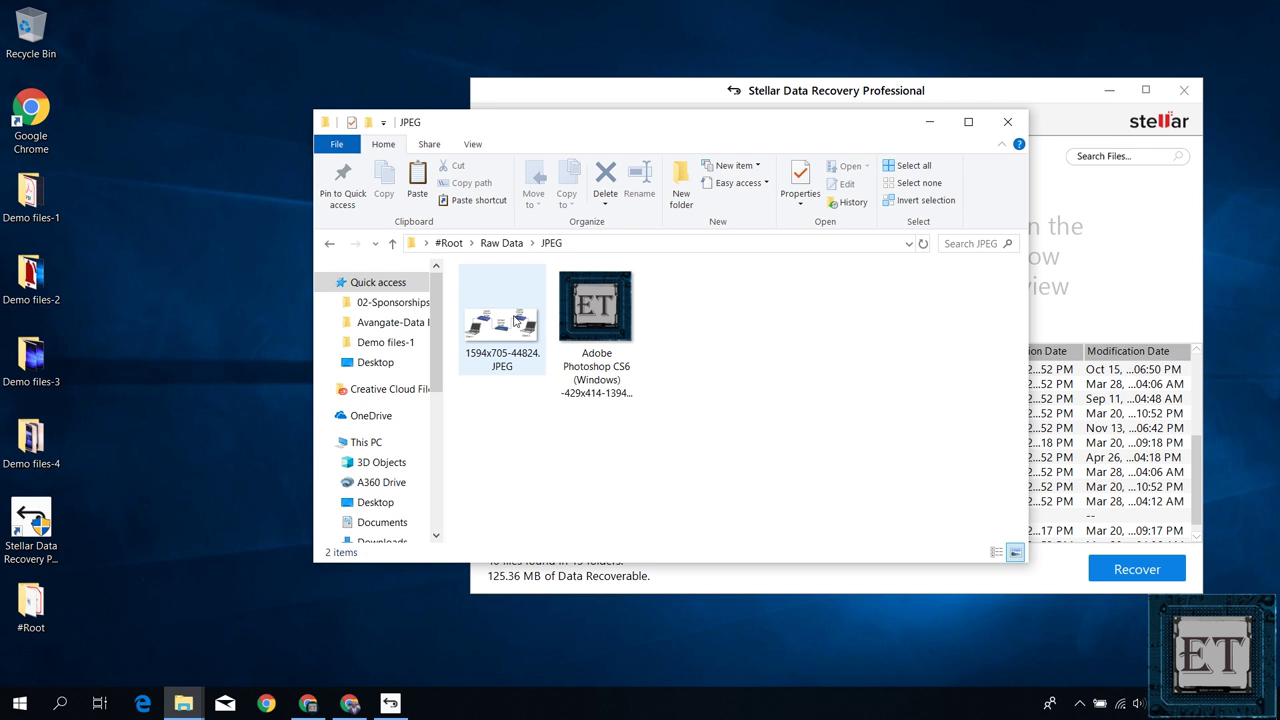
{"action": "left_click", "coordinate": [330, 248]}
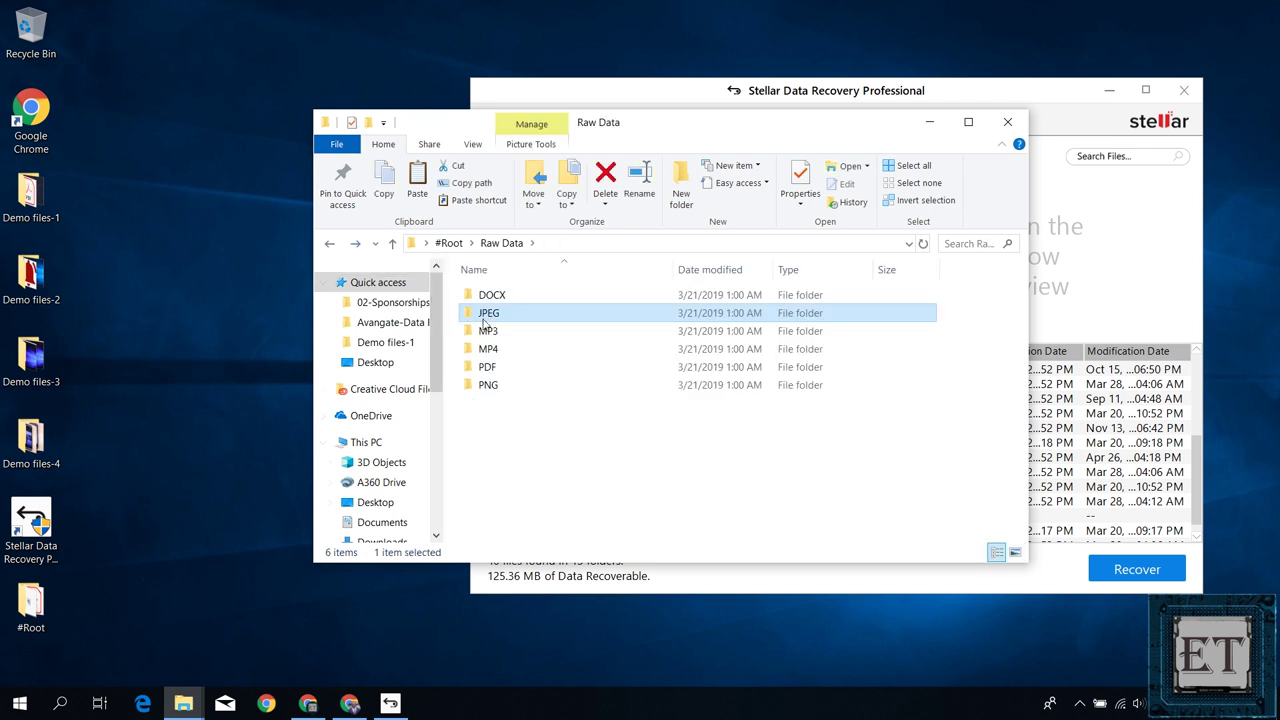
{"action": "double_click", "coordinate": [487, 330]}
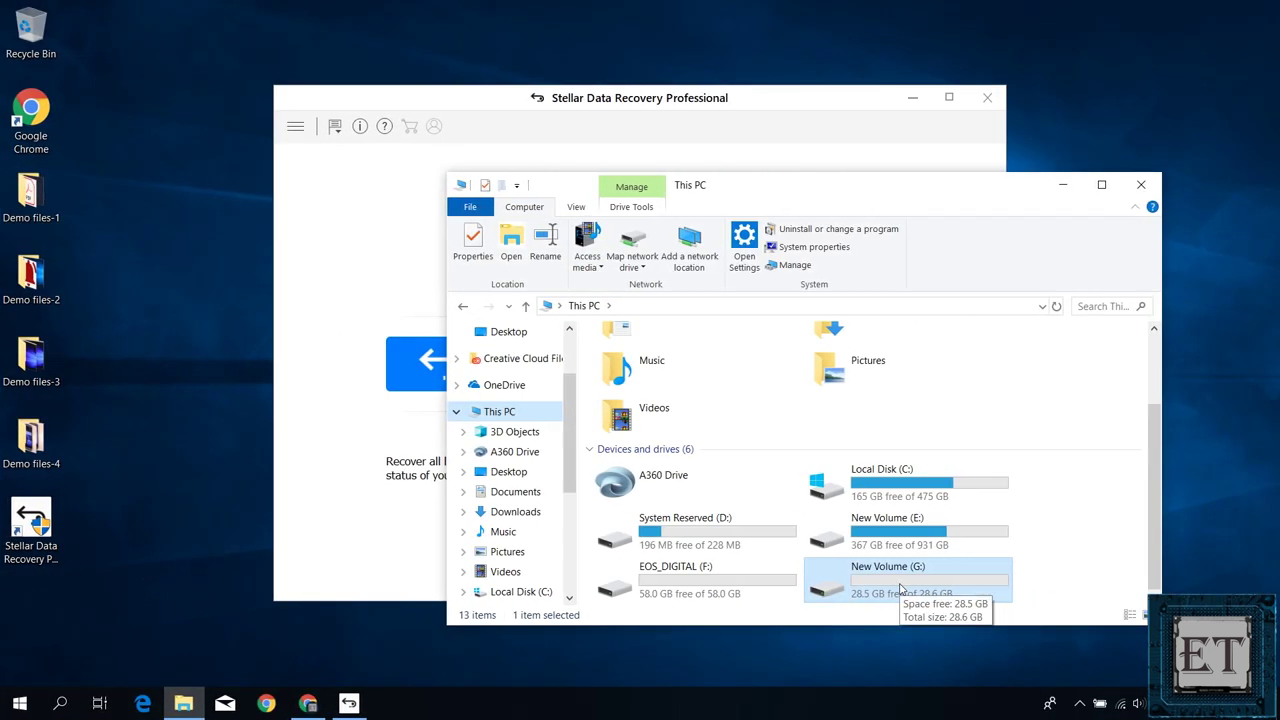
- Quick-format New Volume (G:) as NTFS with a 4096-byte allocation unit size and the label New Volume
{"action": "double_click", "coordinate": [900, 590]}
{"action": "left_click", "coordinate": [462, 306]}
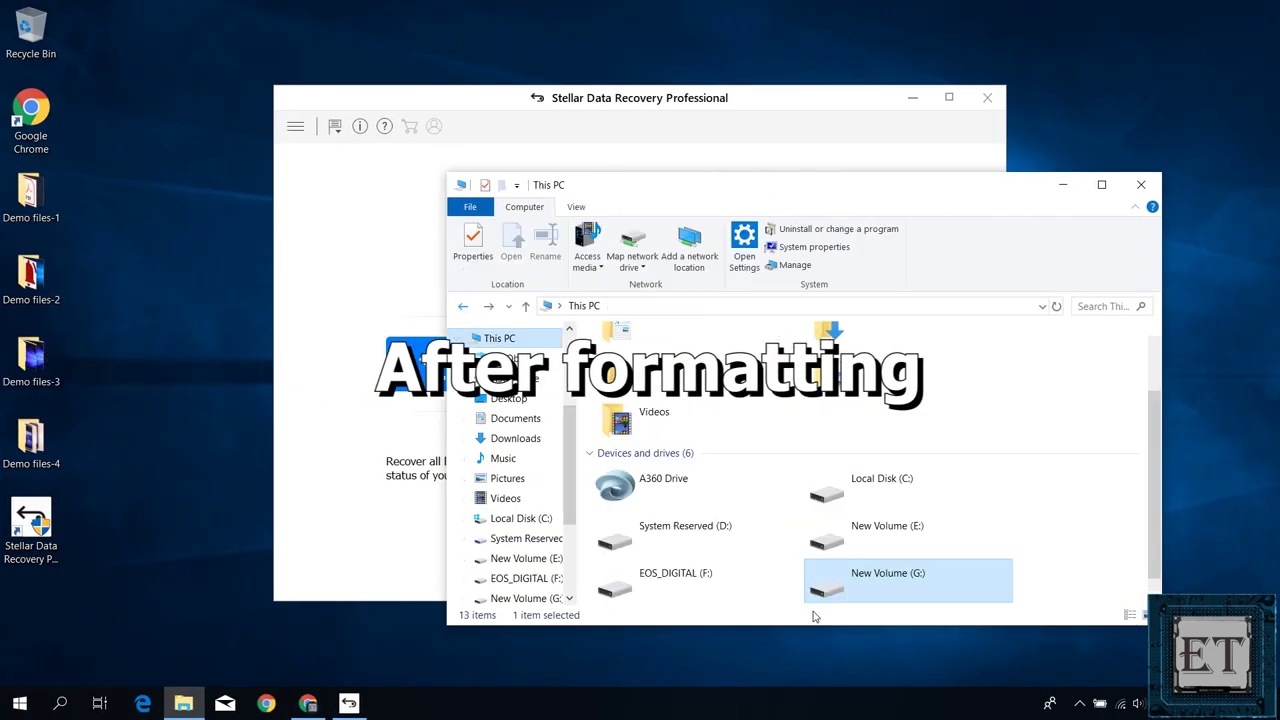
{"action": "right_click", "coordinate": [944, 591]}
{"action": "left_click", "coordinate": [824, 430]}
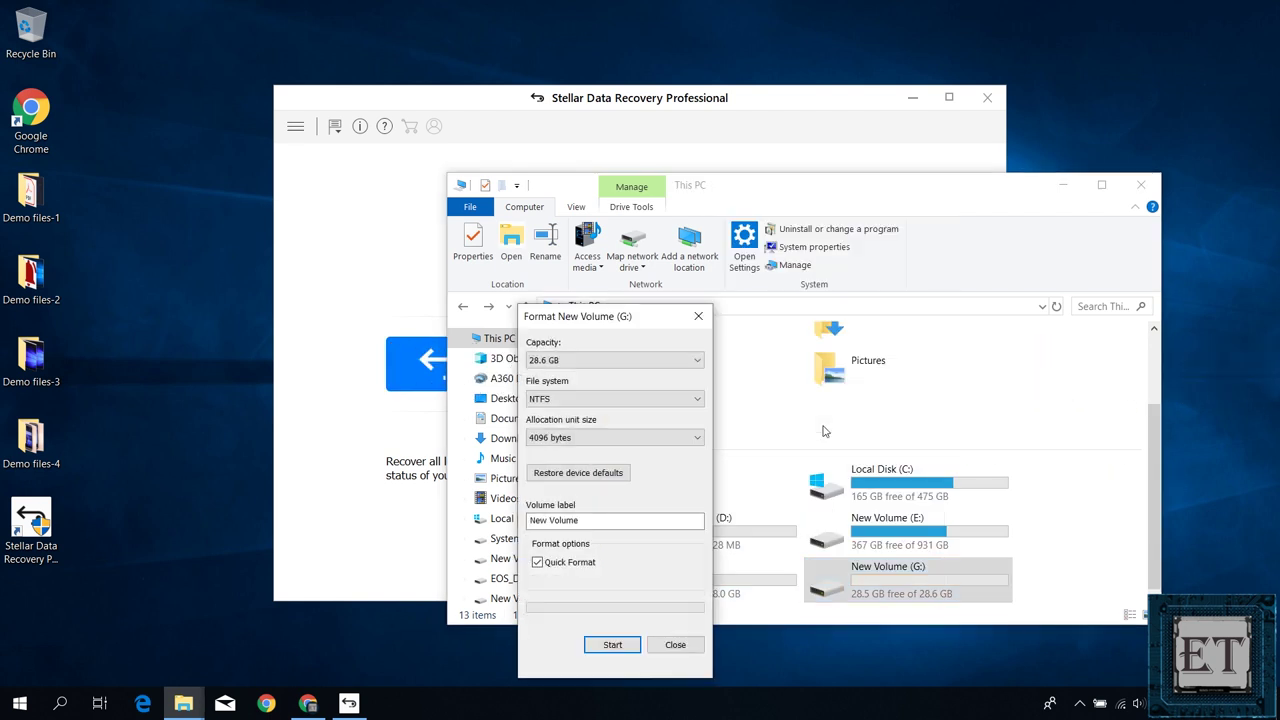
{"action": "left_click", "coordinate": [610, 645]}
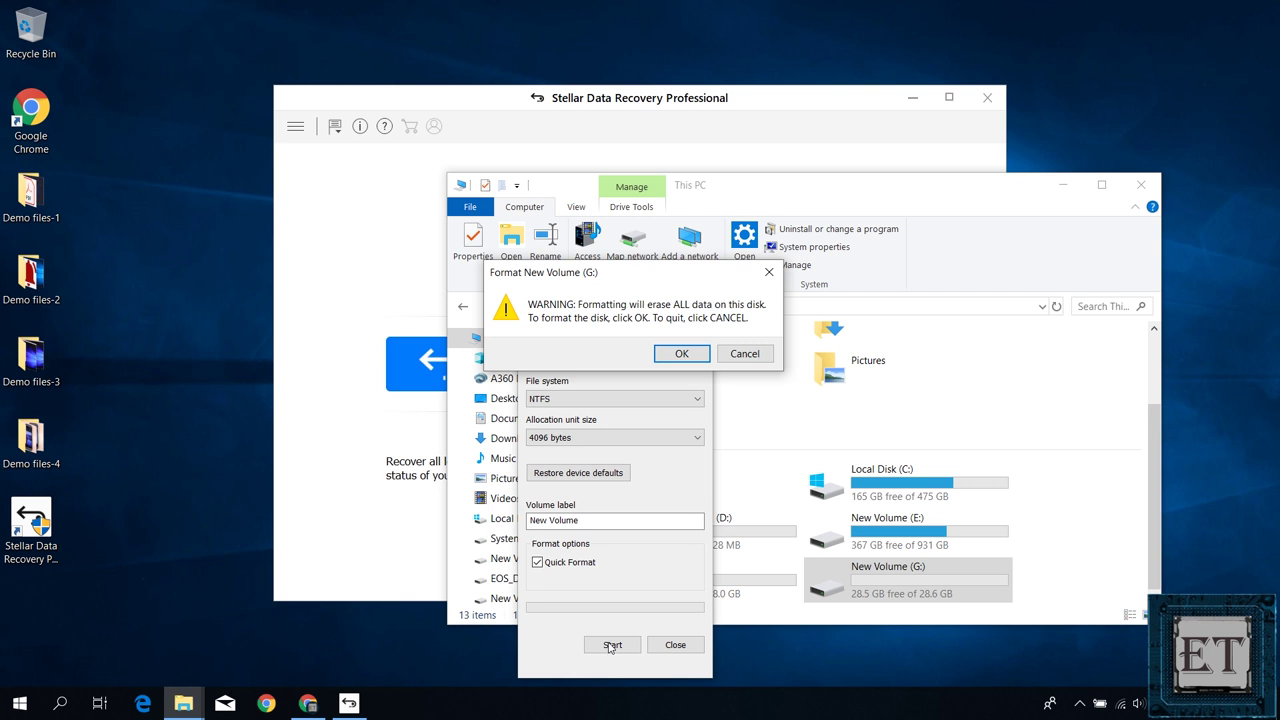
{"action": "left_click", "coordinate": [677, 354]}
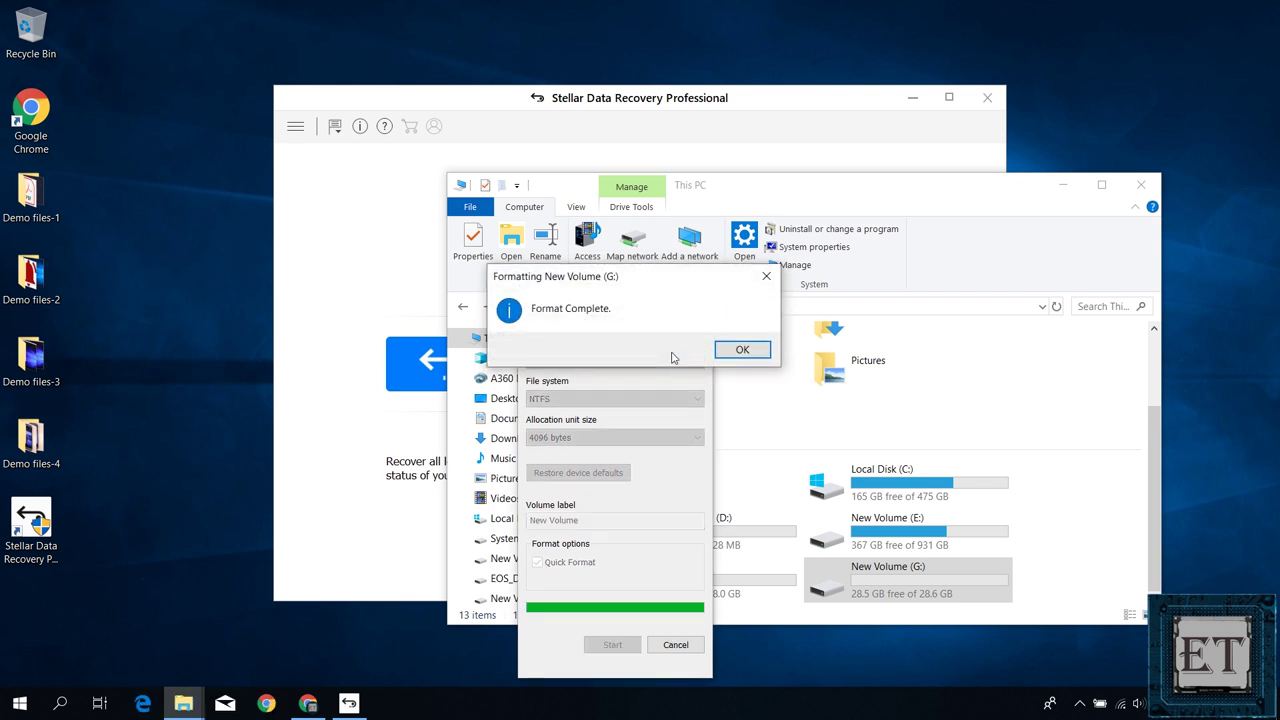
{"action": "left_click", "coordinate": [735, 350]}
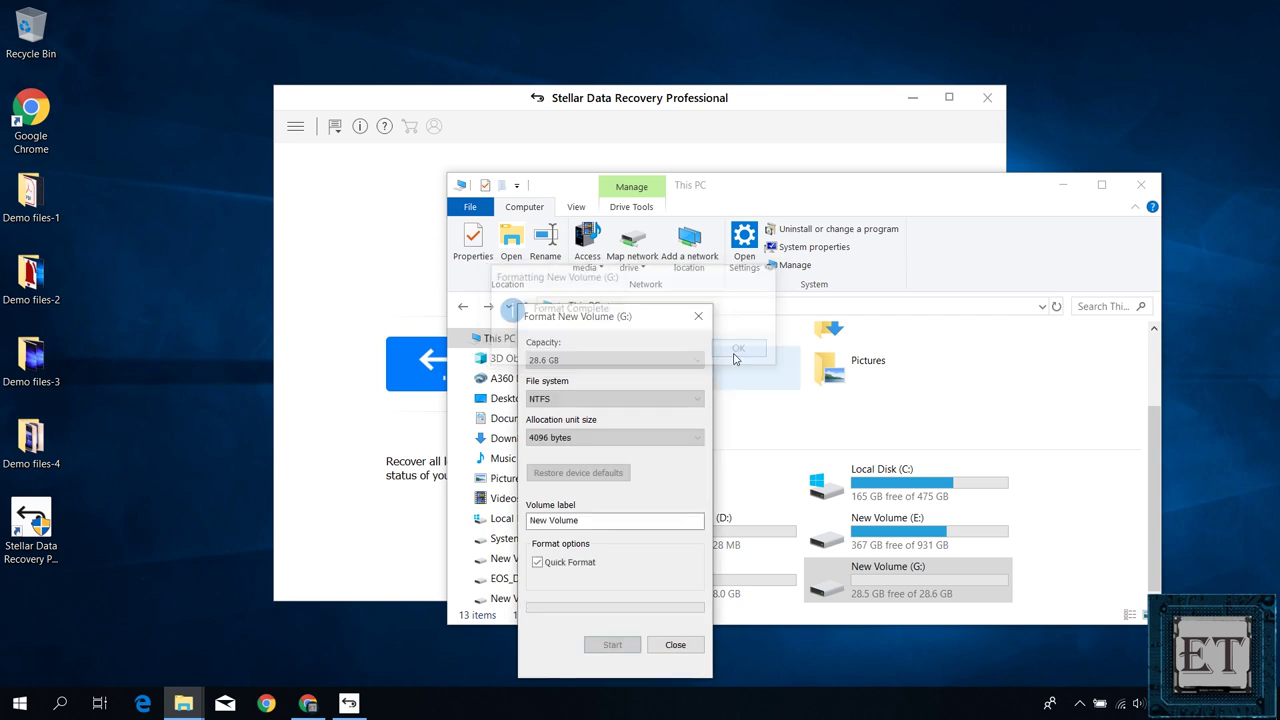
{"action": "left_click", "coordinate": [678, 644]}
- Switch to Stellar Data Recovery Professional, scan the formatted New Volume (G:) for All Data and dismiss the scan summary
{"action": "left_click", "coordinate": [349, 705]}
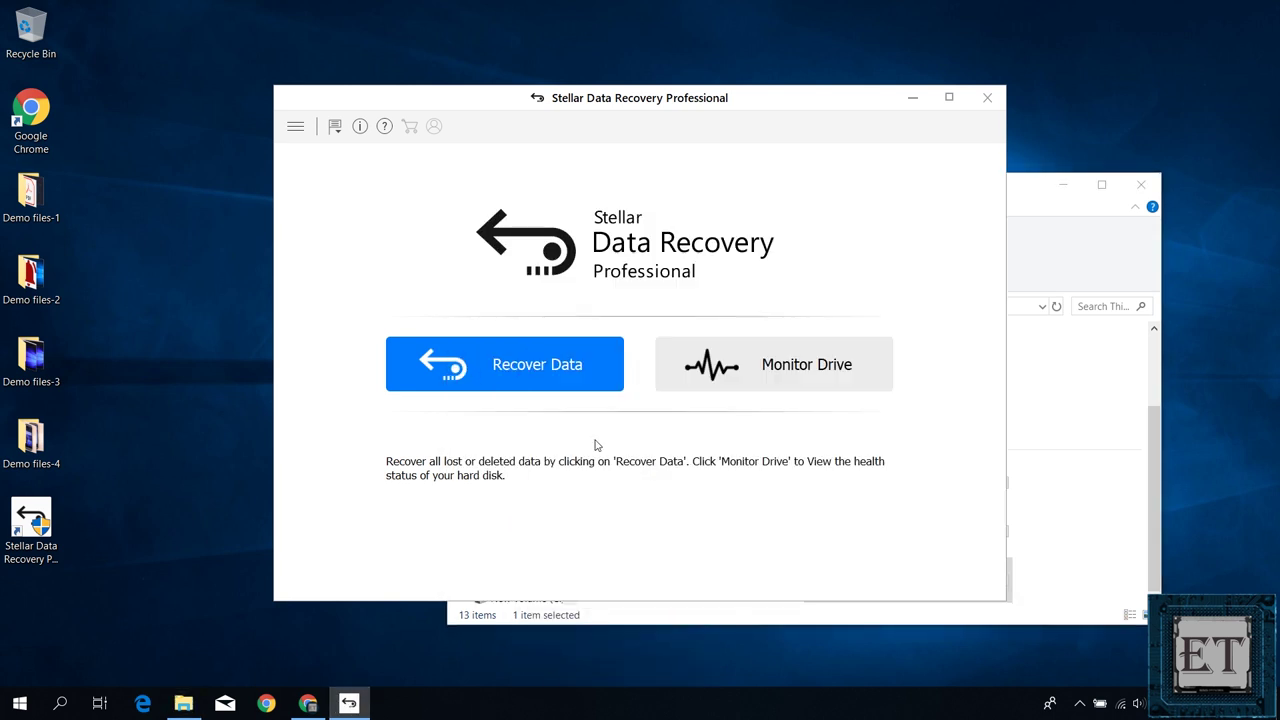
{"action": "left_click", "coordinate": [508, 371]}
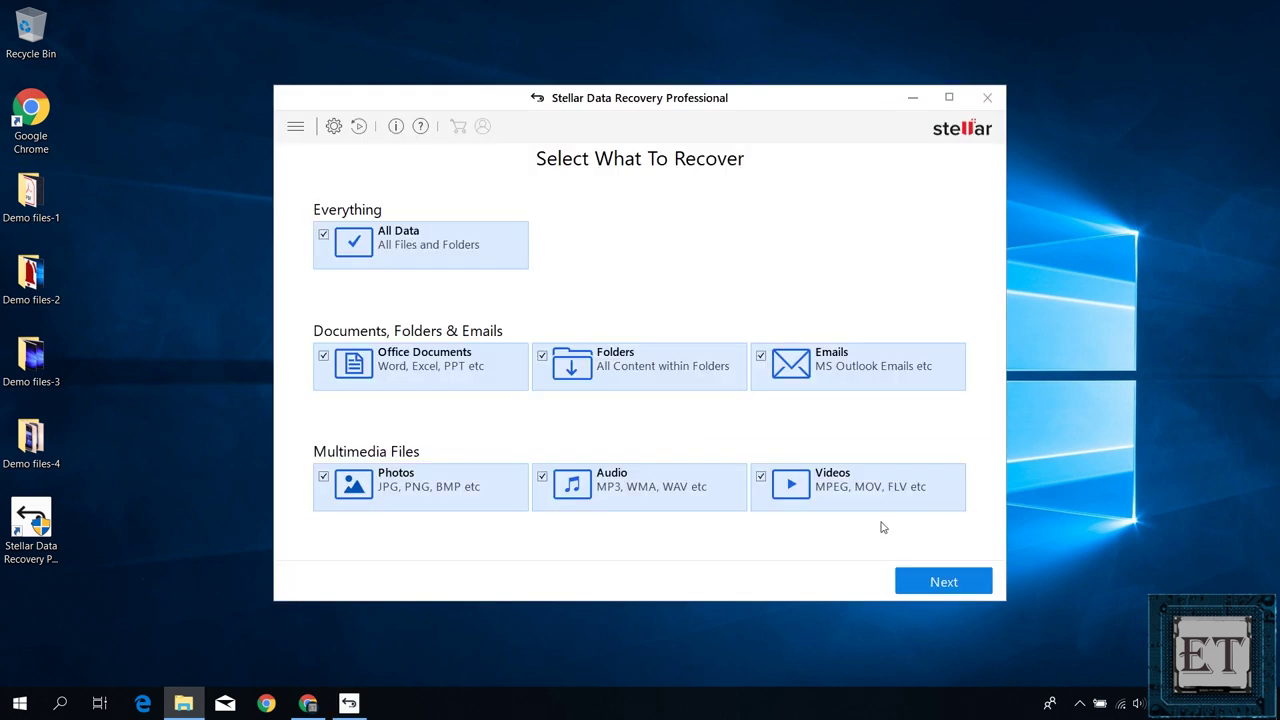
{"action": "left_click", "coordinate": [924, 584]}
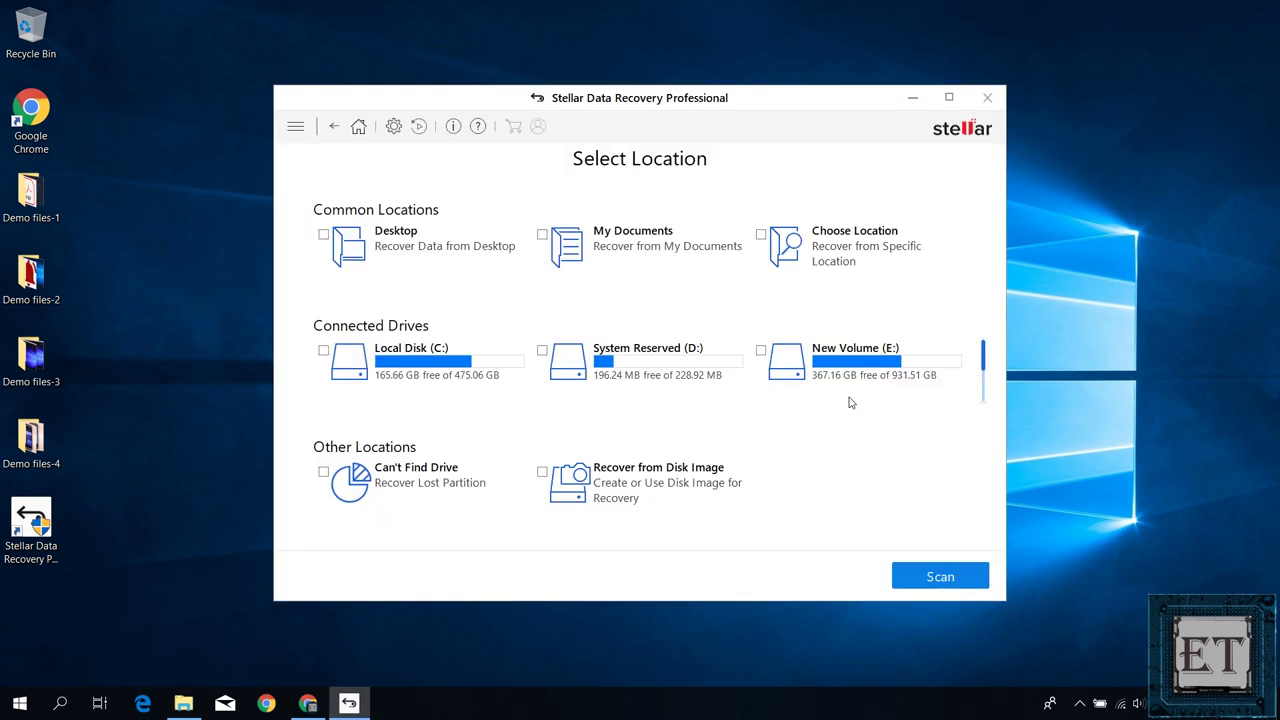
{"action": "left_click", "coordinate": [938, 577]}
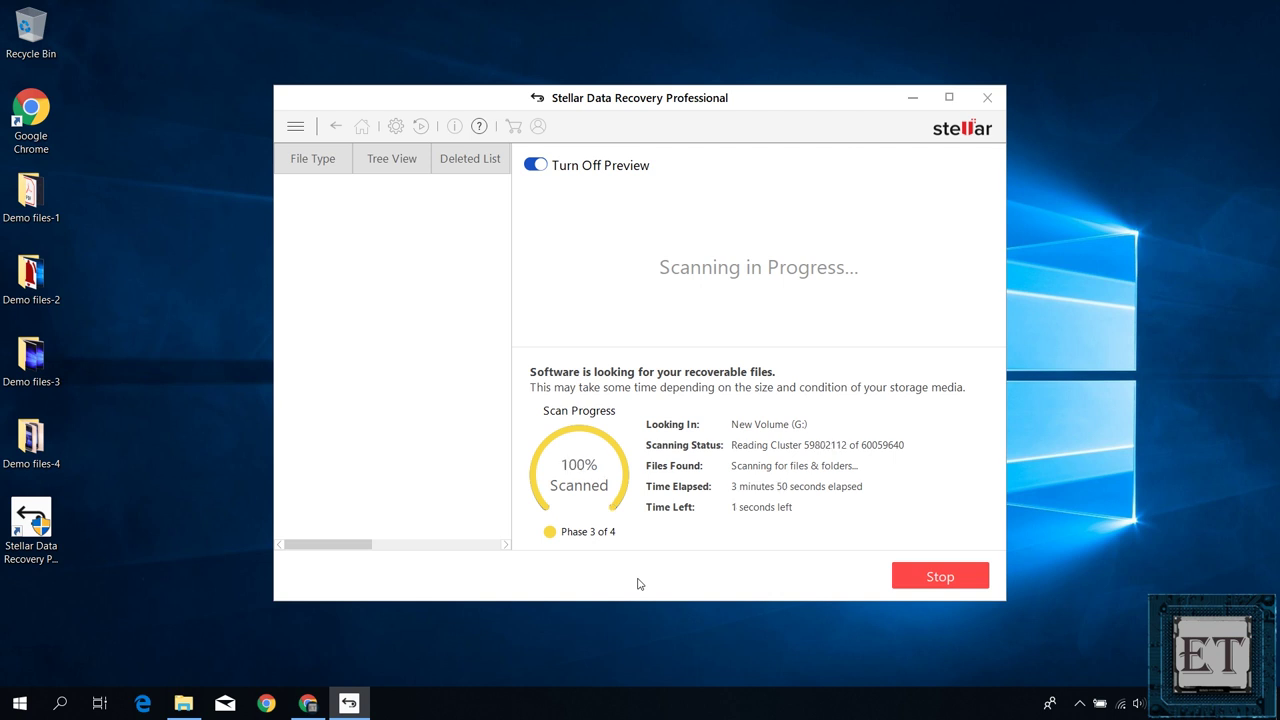
{"action": "left_click", "coordinate": [795, 391]}
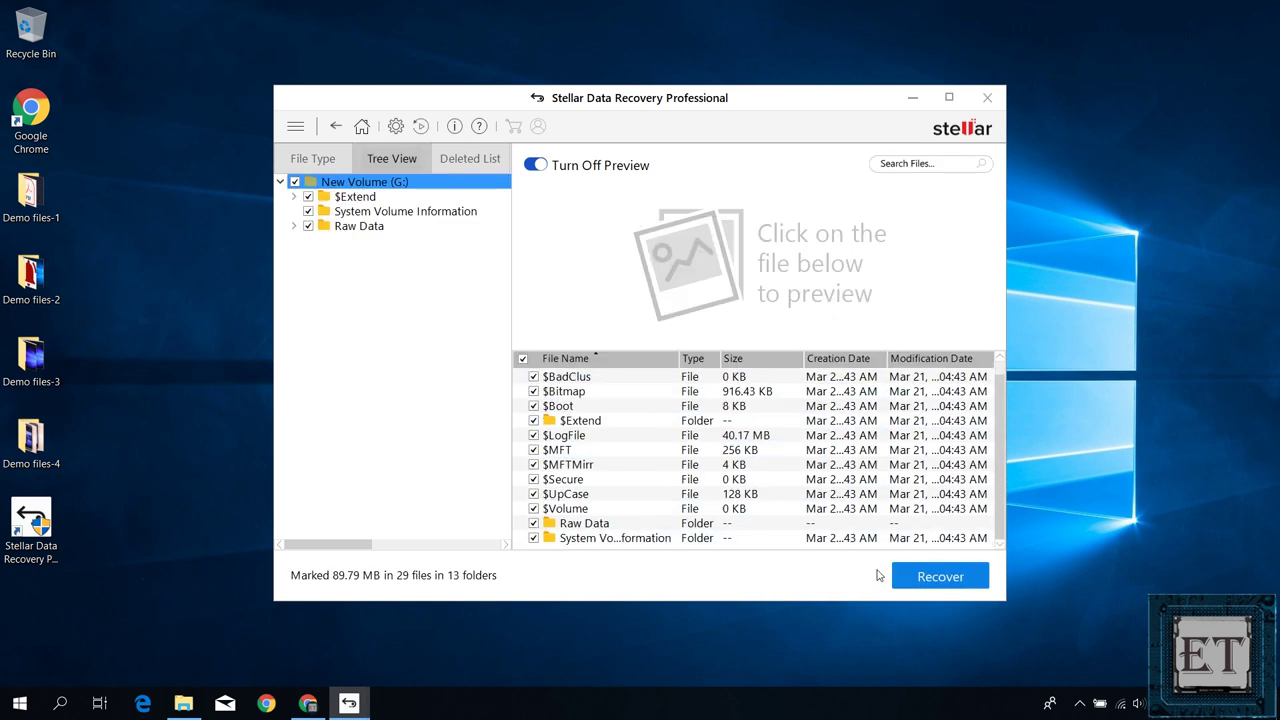
- Recover all marked files found on the formatted New Volume (G:) to the desktop
{"action": "left_click", "coordinate": [919, 585]}
{"action": "left_click", "coordinate": [791, 311]}
{"action": "left_click", "coordinate": [460, 413]}
{"action": "left_click", "coordinate": [908, 604]}
{"action": "left_click", "coordinate": [718, 380]}
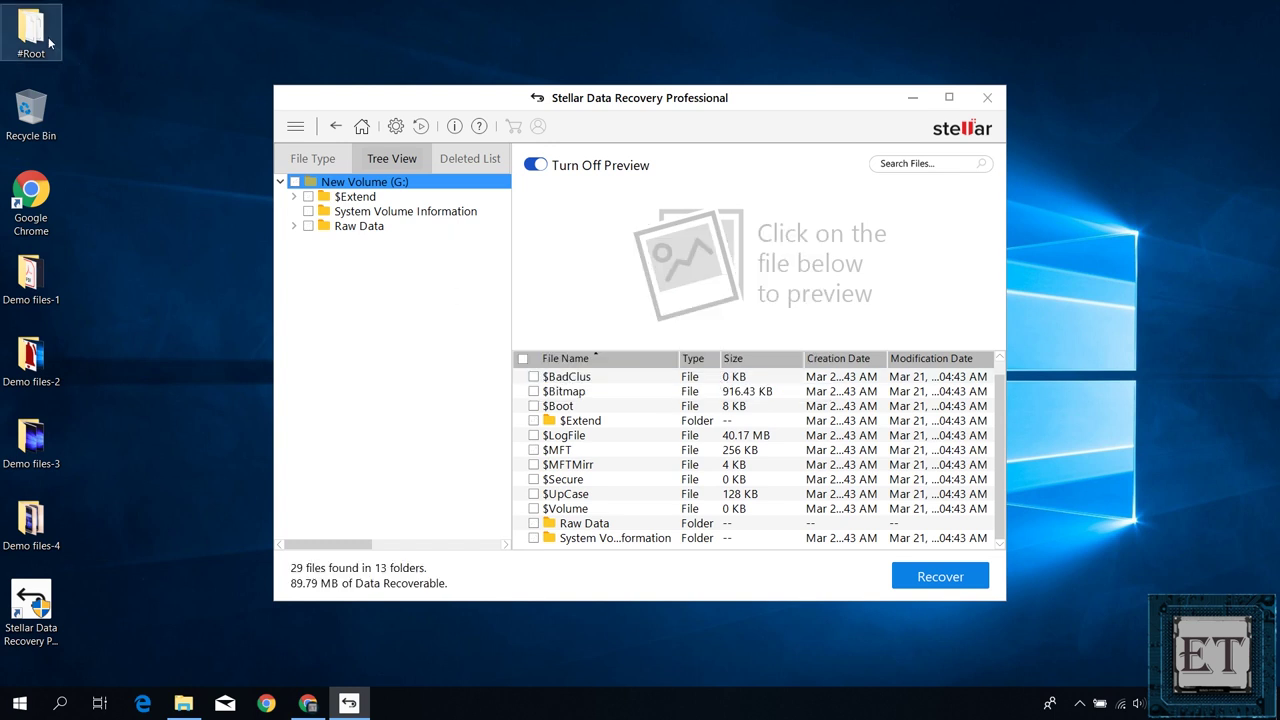
- Examine the recovered DOCX, JPEG, MP3, MP4, PDF and PNG folders in Raw Data inside the desktop #Root folder
{"action": "double_click", "coordinate": [48, 42]}
{"action": "double_click", "coordinate": [628, 326]}
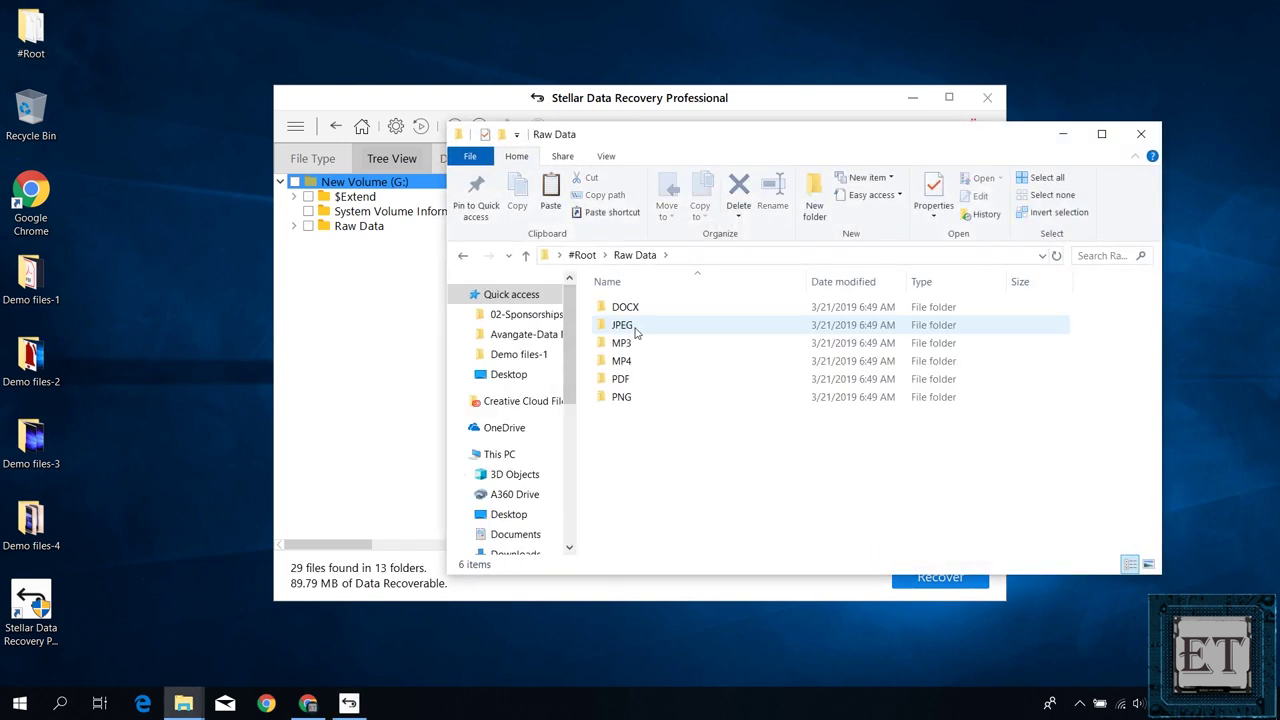
{"action": "double_click", "coordinate": [628, 307]}
{"action": "key", "text": "alt+Left"}
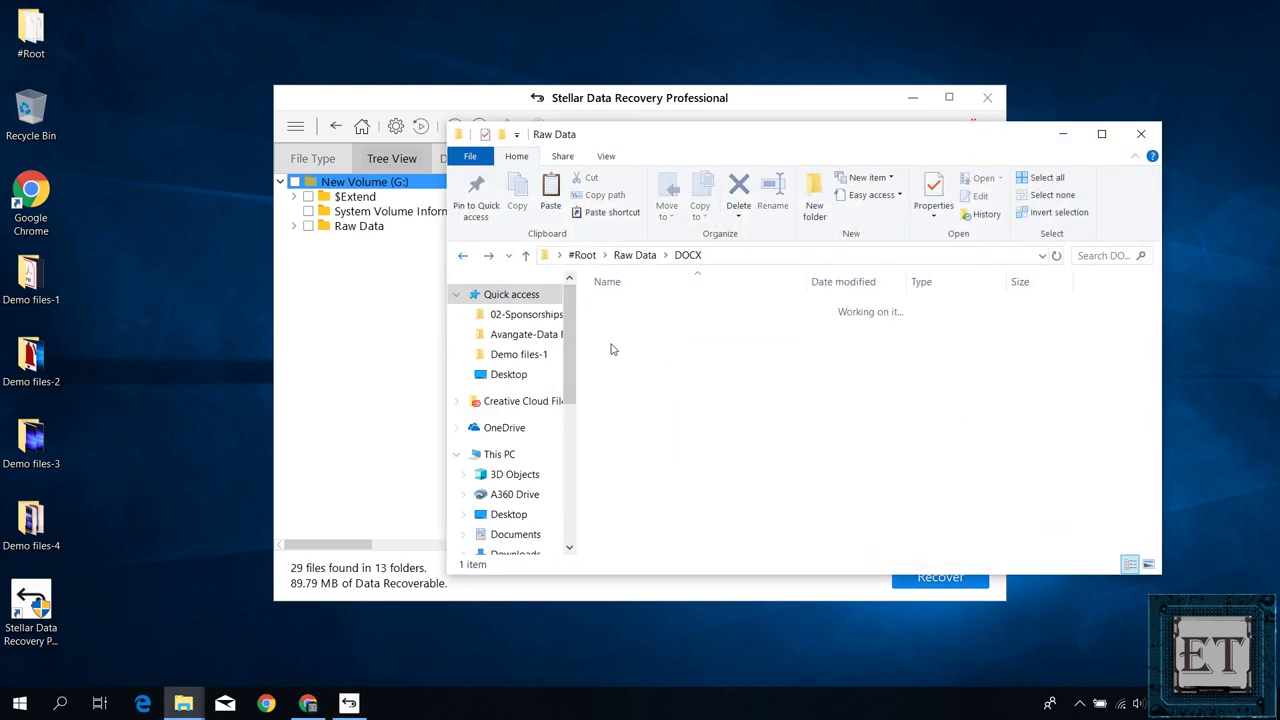
{"action": "double_click", "coordinate": [625, 327]}
{"action": "key", "text": "alt+Left"}
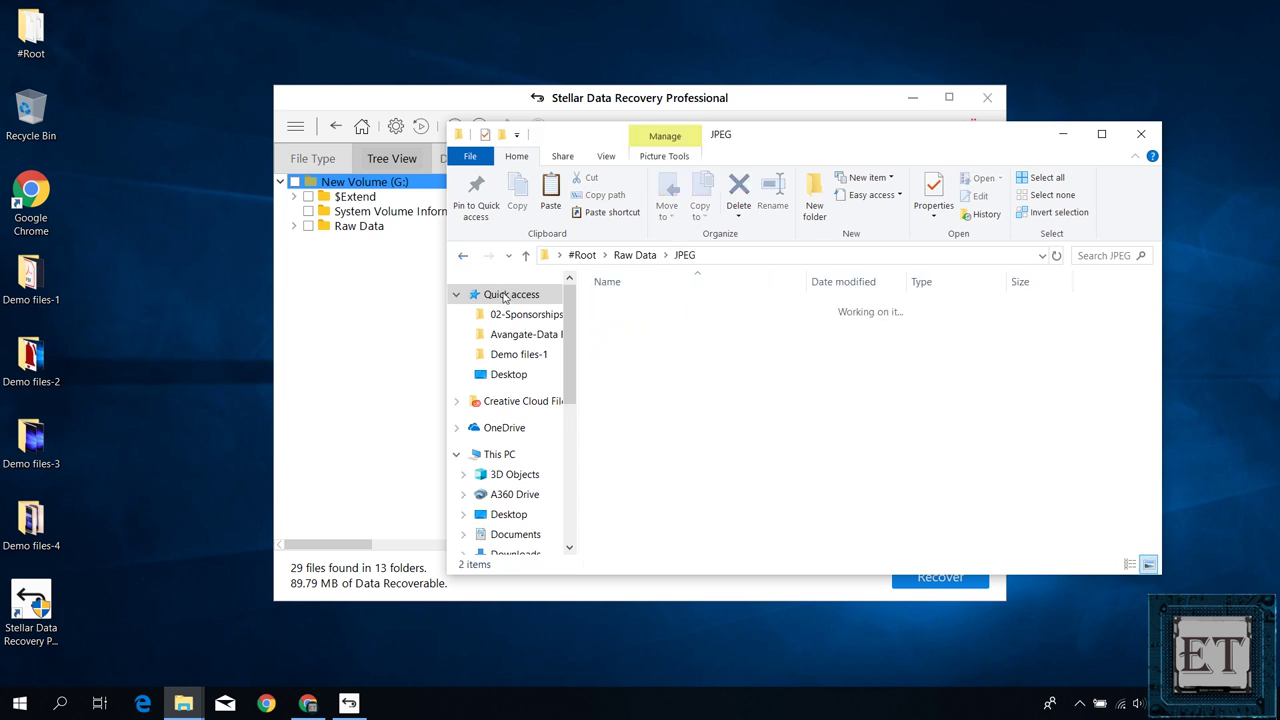
{"action": "double_click", "coordinate": [638, 344]}
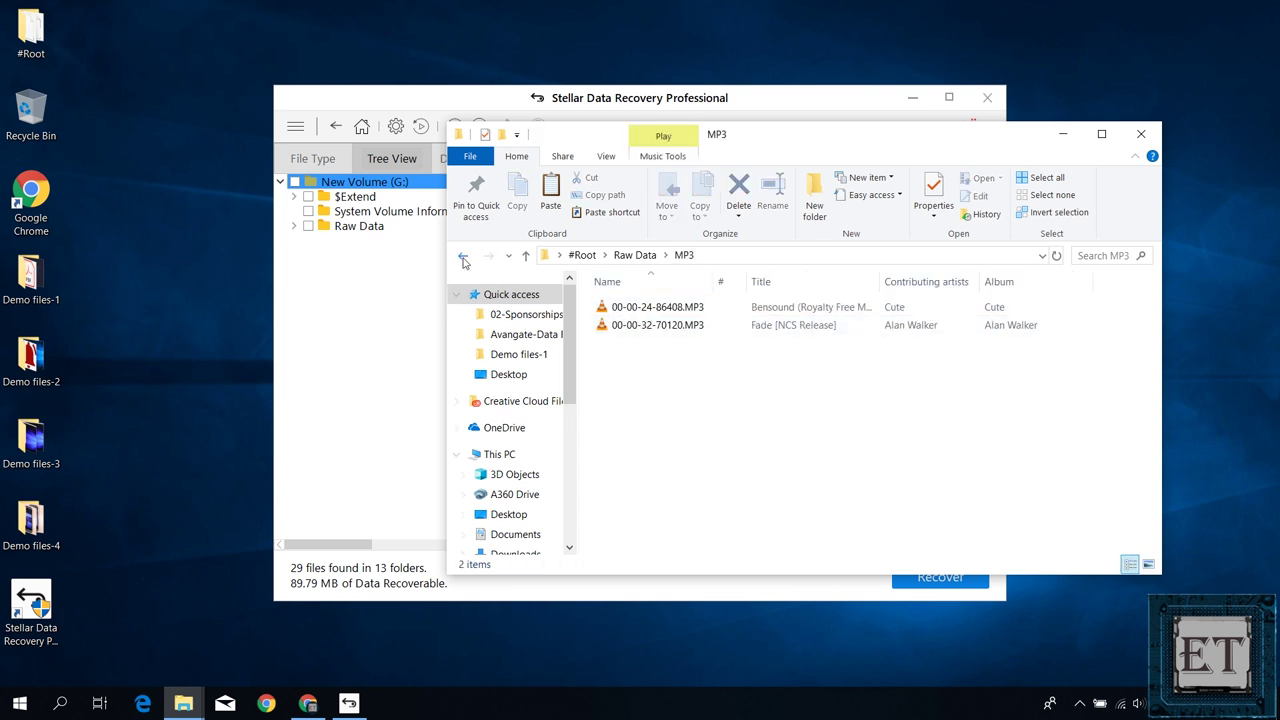
{"action": "key", "text": "alt+Left"}
{"action": "double_click", "coordinate": [630, 364]}
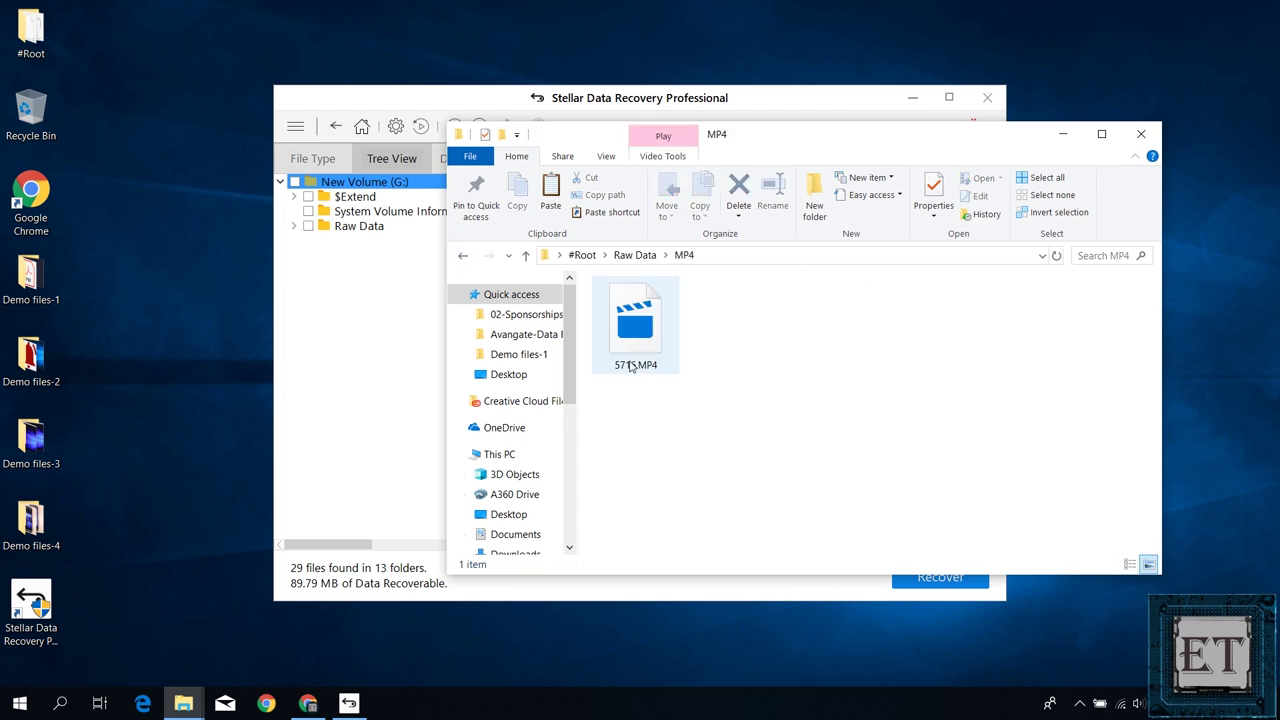
{"action": "left_click", "coordinate": [464, 258]}
{"action": "double_click", "coordinate": [627, 384]}
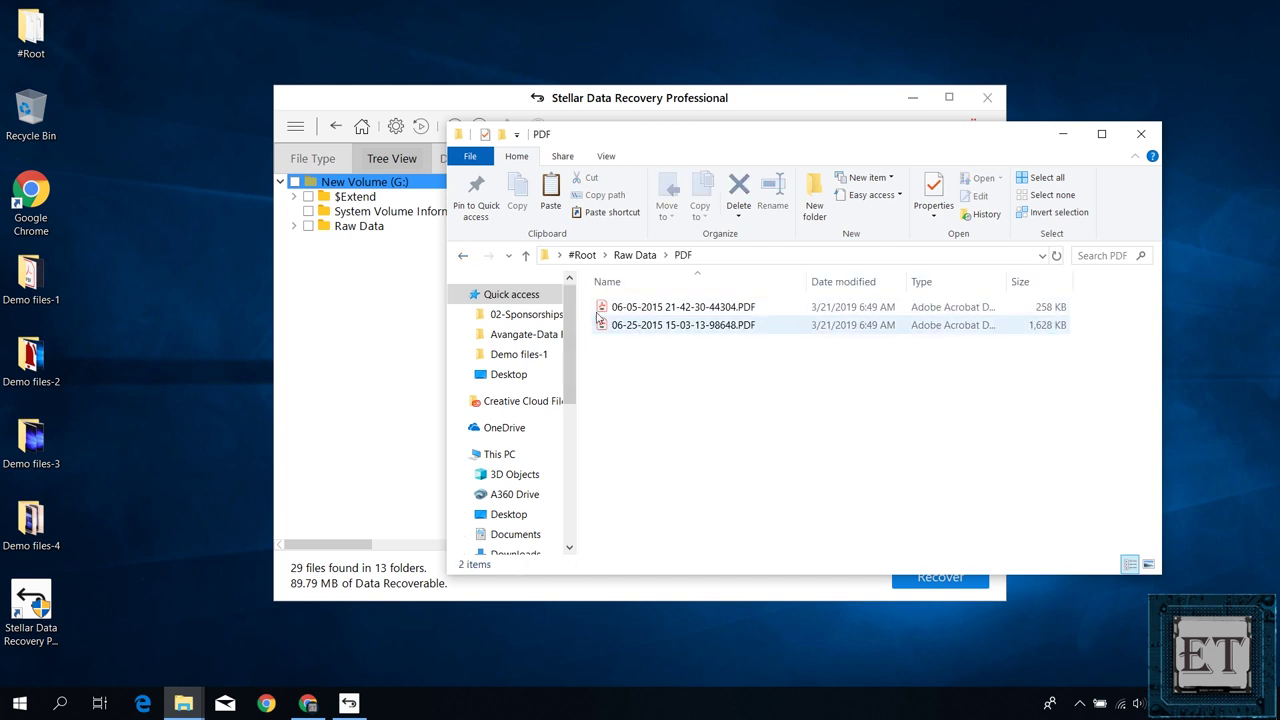
{"action": "left_click", "coordinate": [463, 257]}
{"action": "double_click", "coordinate": [630, 404]}
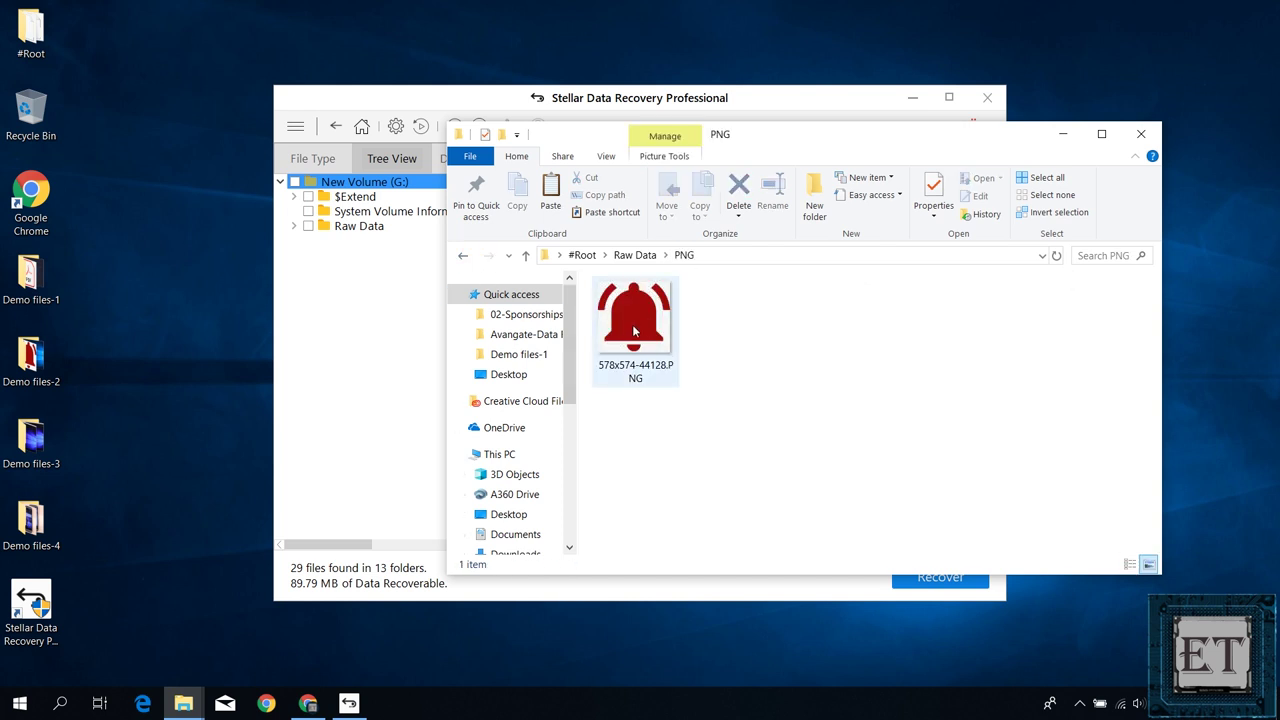
{"action": "left_click", "coordinate": [463, 258]}
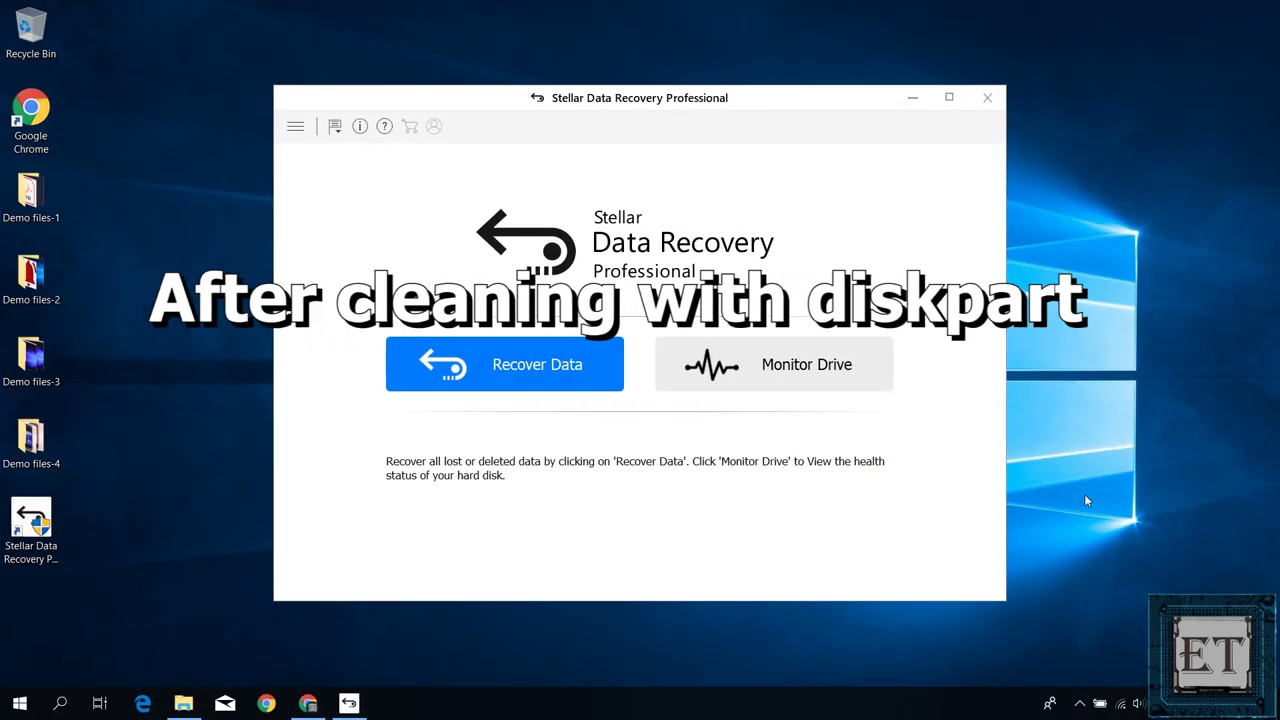
- Open DiskPart, list the disks, select disk 3, clean it and close the DiskPart window
{"action": "key", "text": "super"}
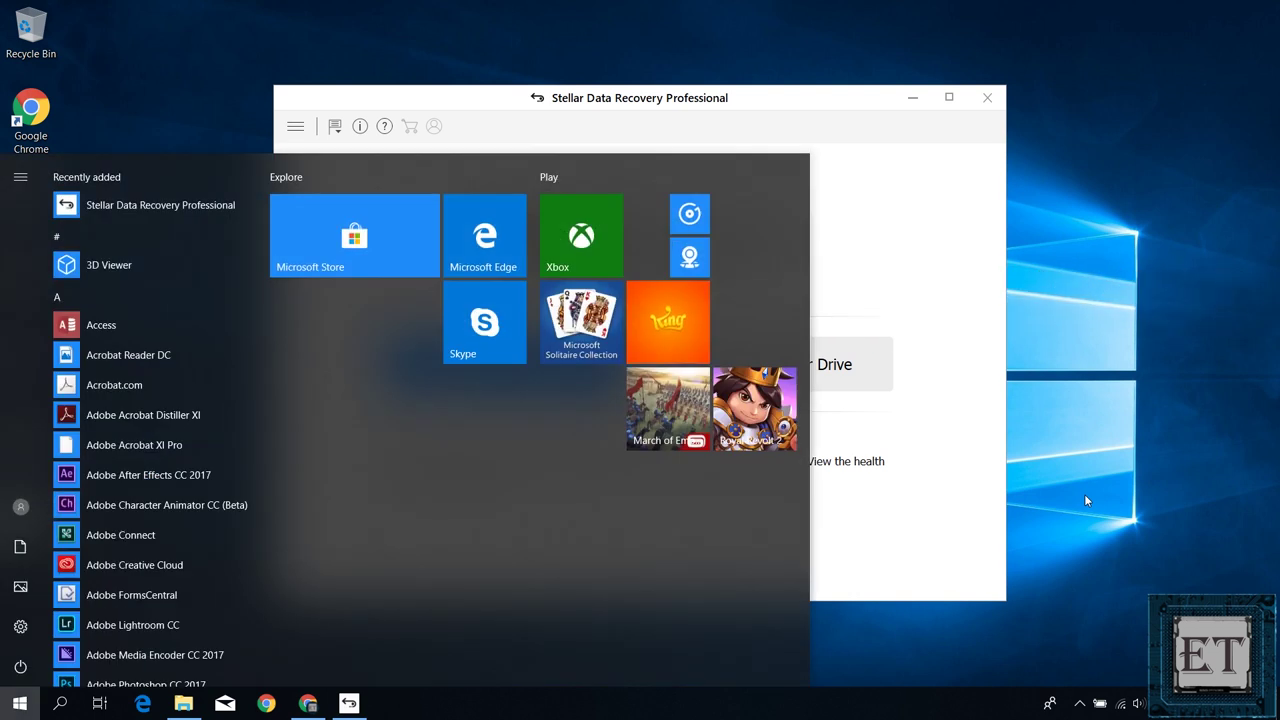
{"action": "type", "text": "diskpa"}
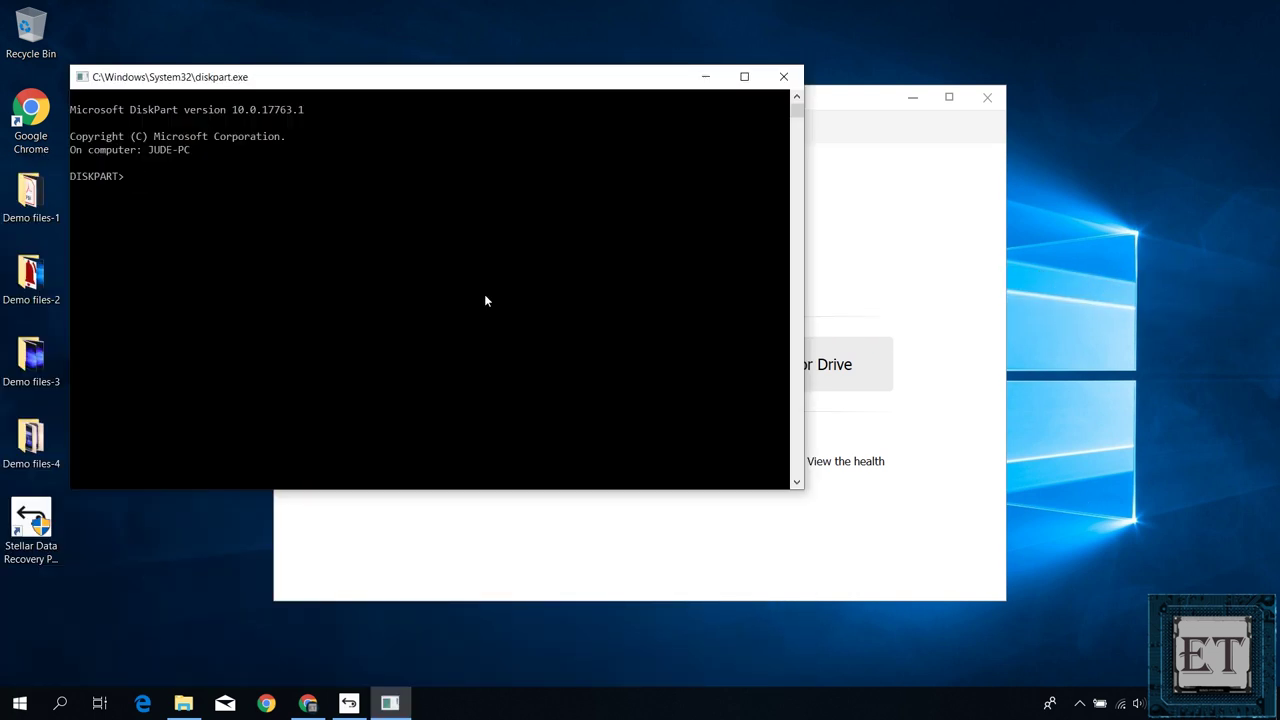
{"action": "type", "text": "list disk"}
{"action": "key", "text": "Return"}
{"action": "type", "text": "select disk 3"}
{"action": "key", "text": "Return"}
{"action": "type", "text": "clean"}
{"action": "key", "text": "Return"}
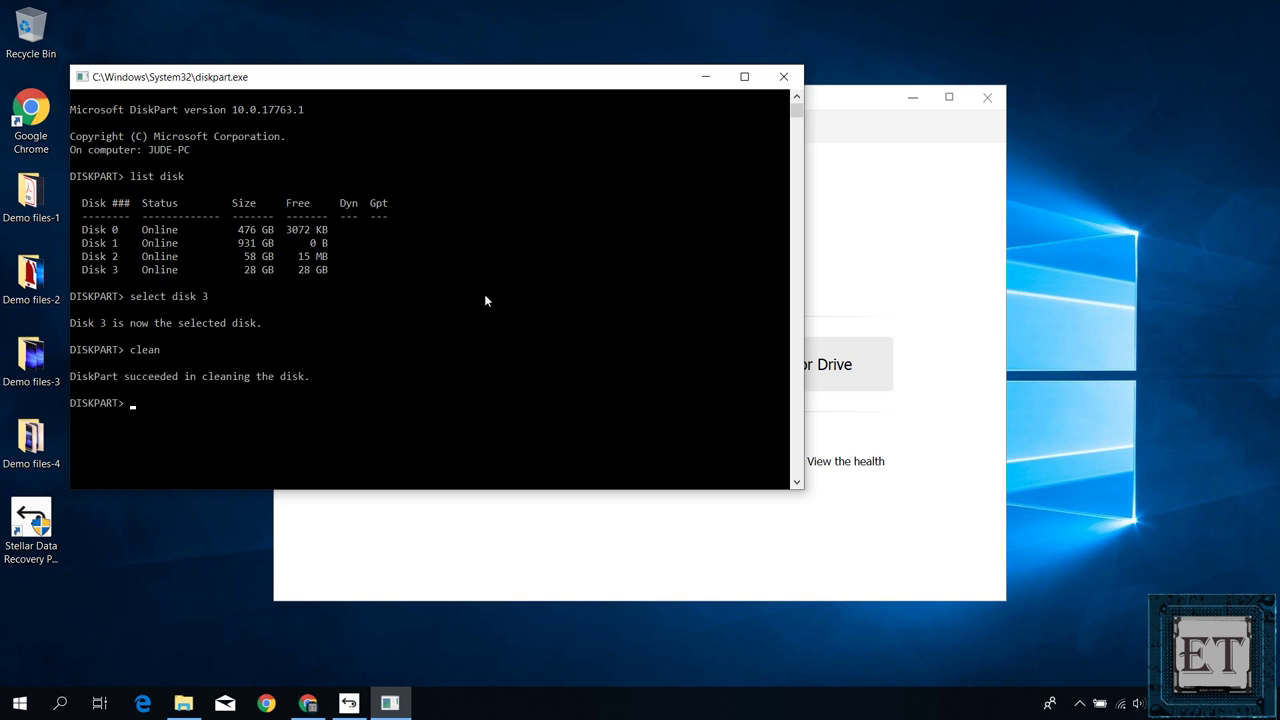
{"action": "left_click", "coordinate": [784, 76]}
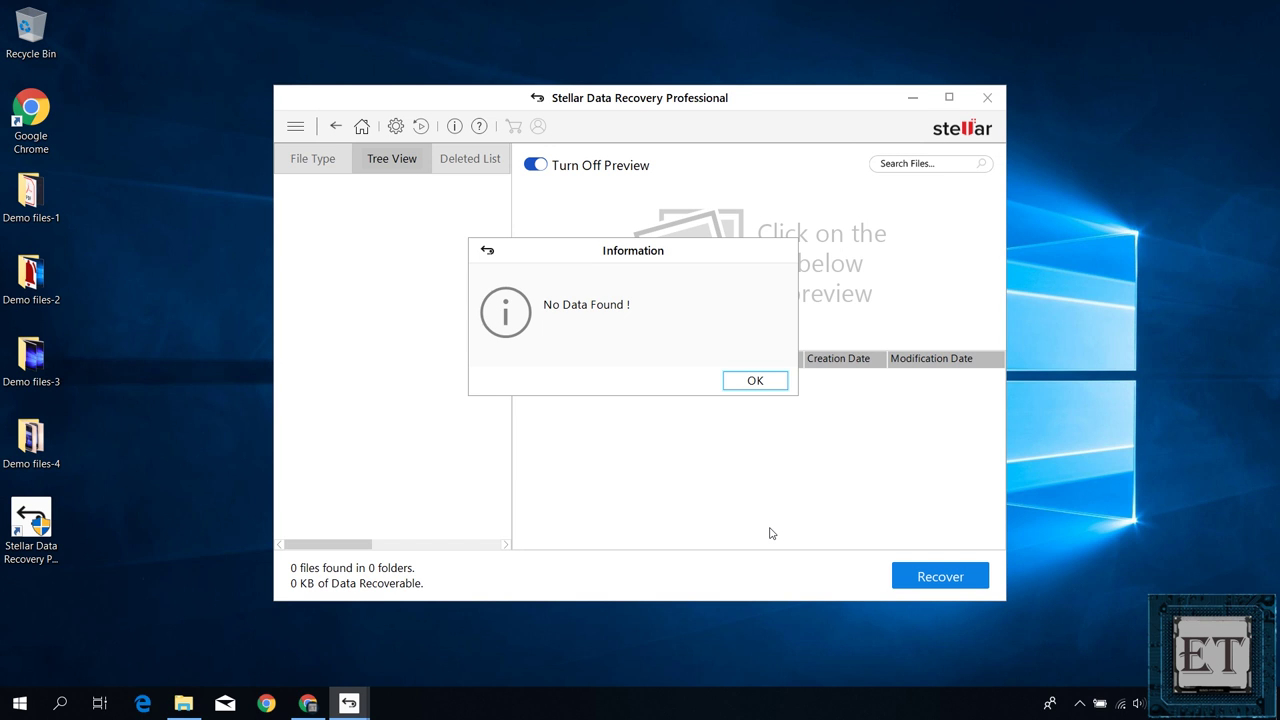
- Dismiss the scan message, open Create and format hard disk partitions, and bring Disk 3 into view
{"action": "left_click", "coordinate": [760, 386]}
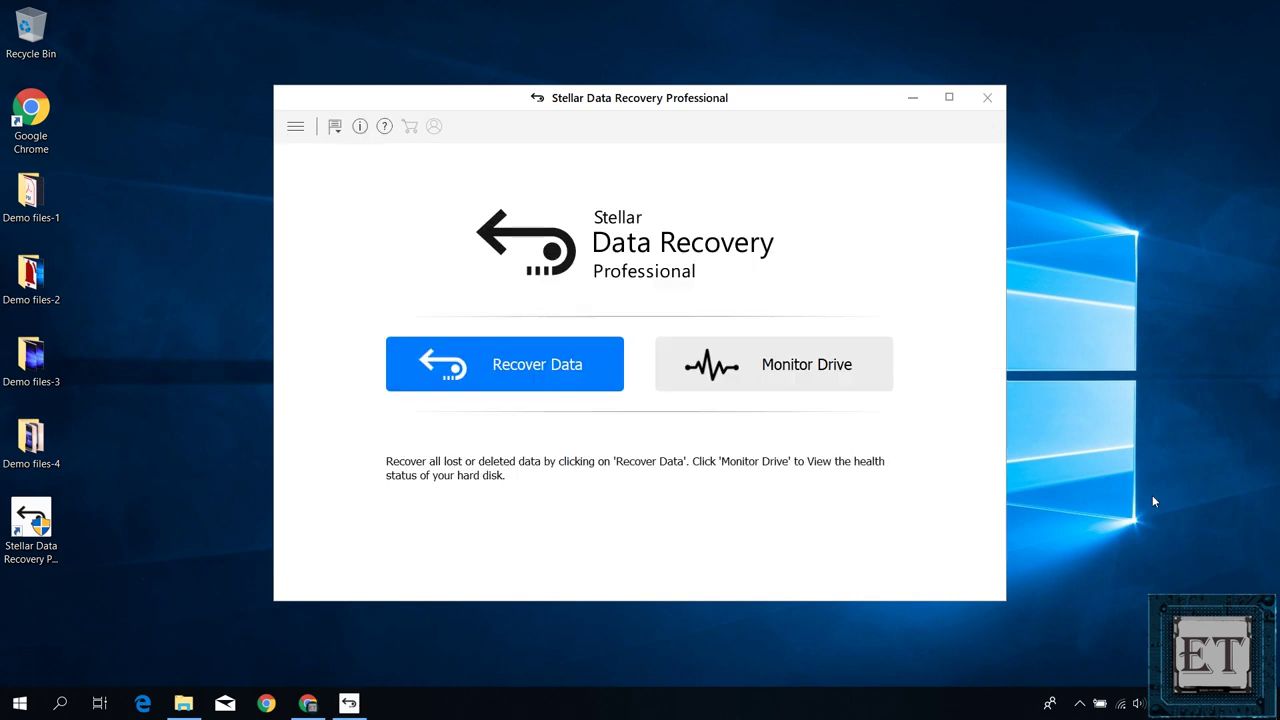
{"action": "key", "text": "super"}
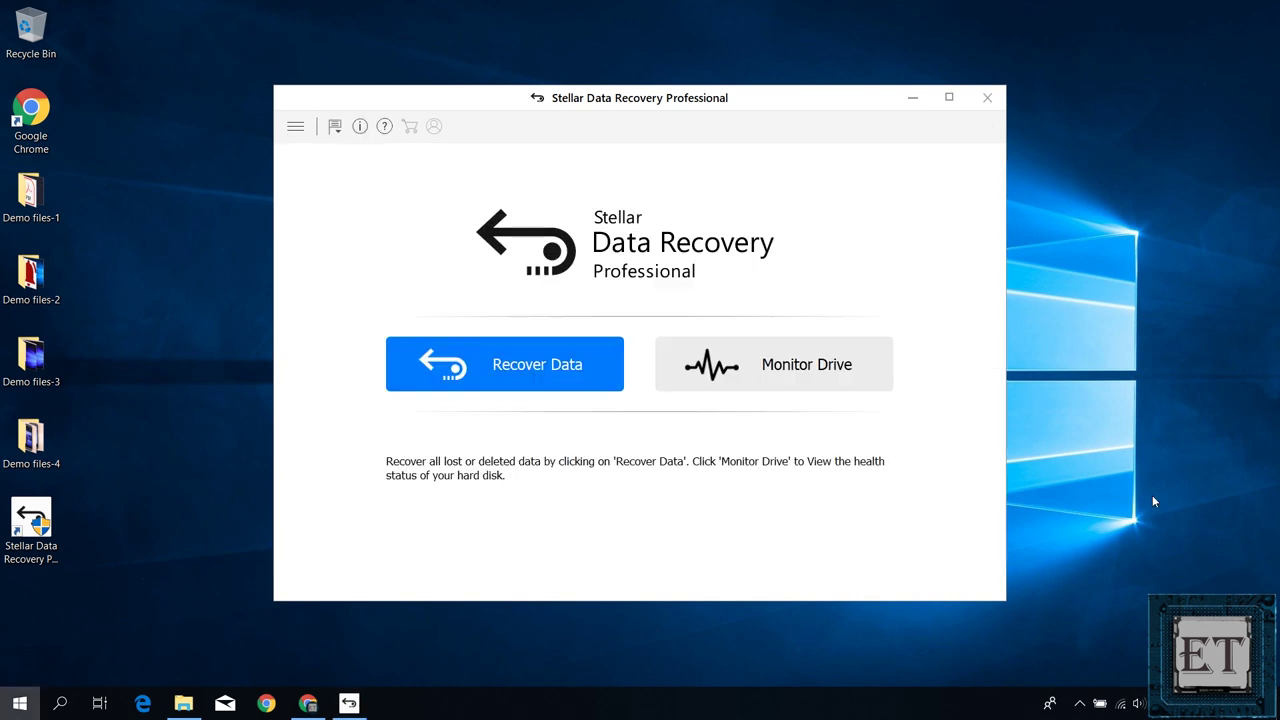
{"action": "type", "text": "create"}
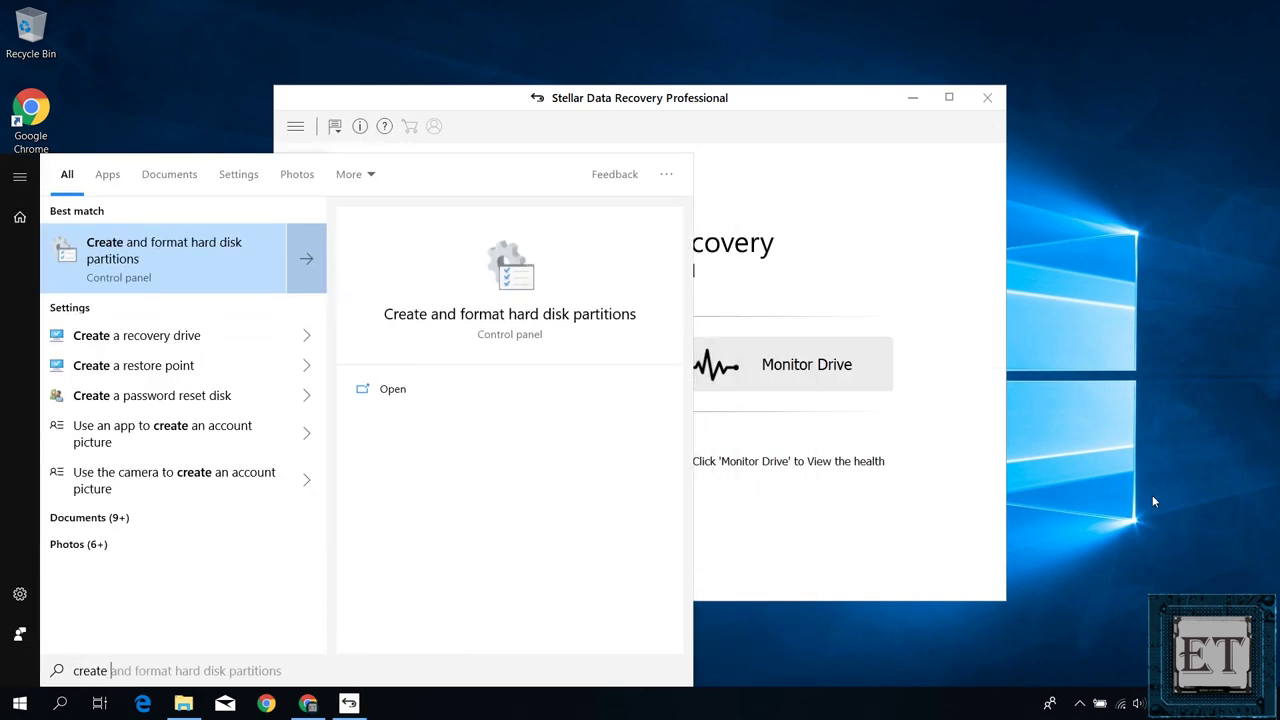
{"action": "left_click", "coordinate": [172, 262]}
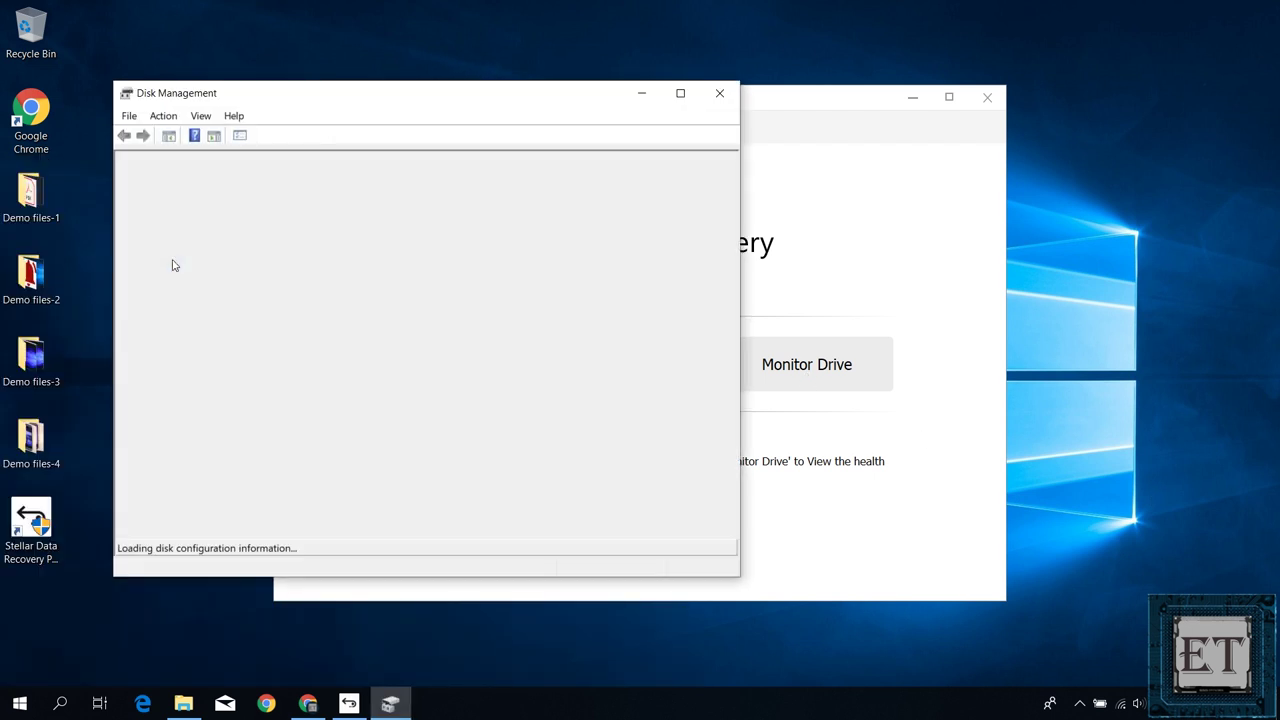
{"action": "scroll", "coordinate": [229, 432], "scroll_direction": "down", "scroll_amount": 5}
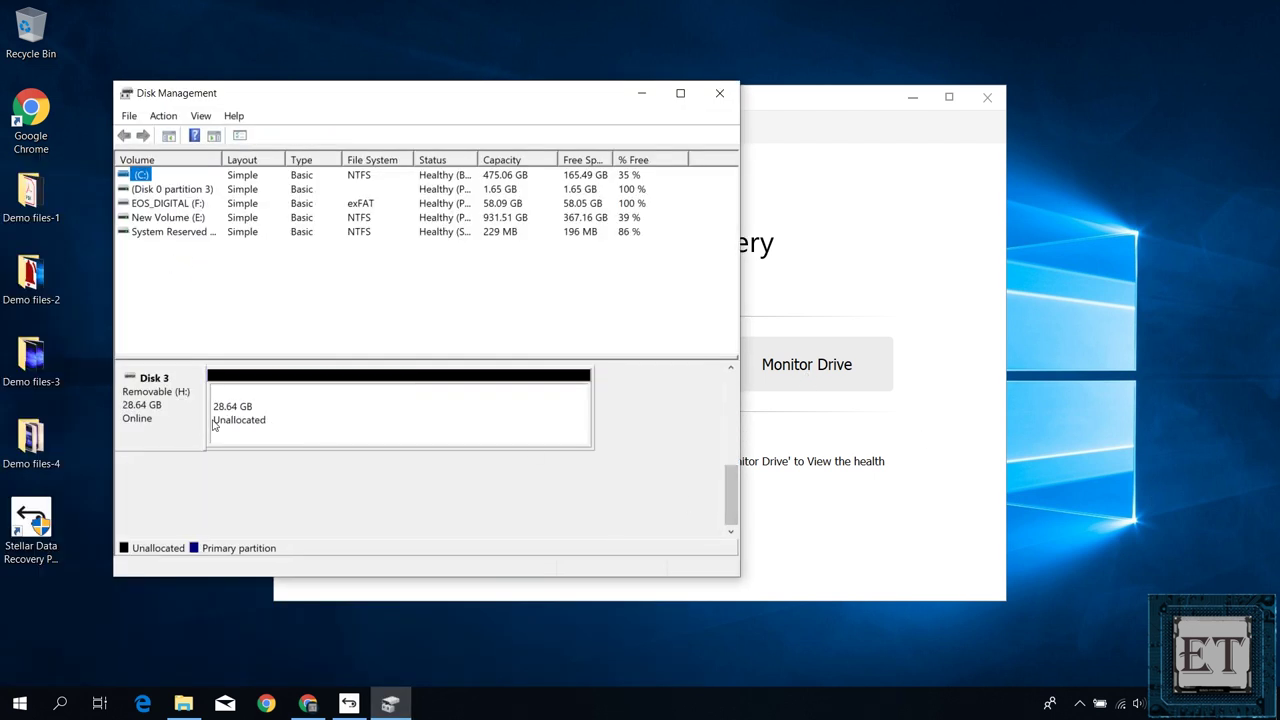
- Create a new simple volume on Disk 3's unallocated space with the wizard's default settings, and close the new volume and Disk Management windows
{"action": "right_click", "coordinate": [391, 421]}
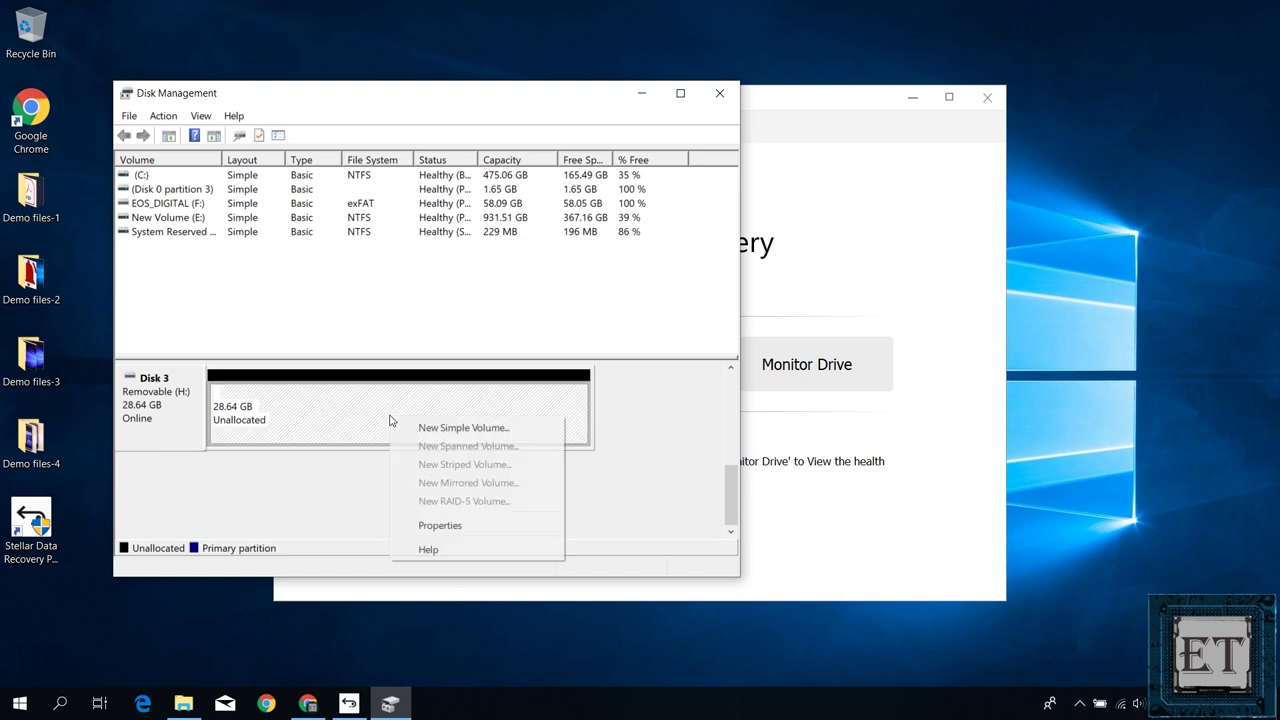
{"action": "left_click", "coordinate": [445, 428]}
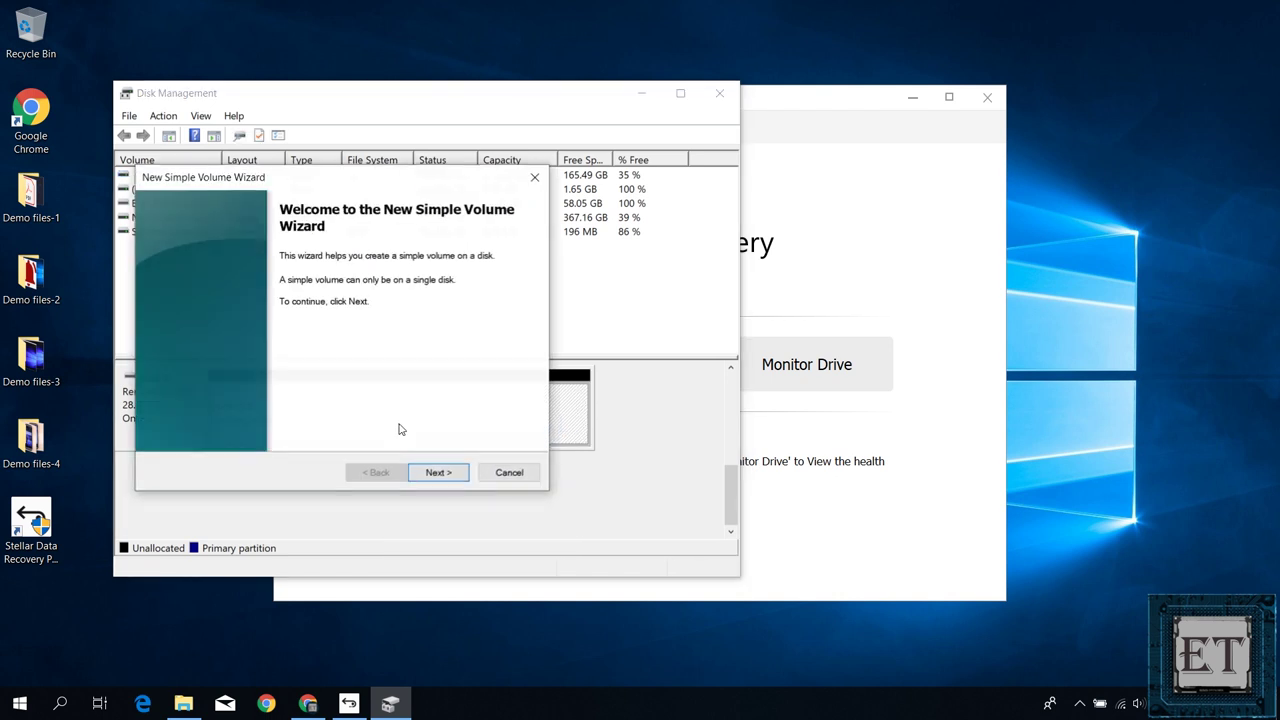
{"action": "left_click", "coordinate": [434, 473]}
{"action": "left_click", "coordinate": [434, 473]}
{"action": "left_click", "coordinate": [434, 473]}
{"action": "left_click", "coordinate": [434, 473]}
{"action": "left_click", "coordinate": [434, 473]}
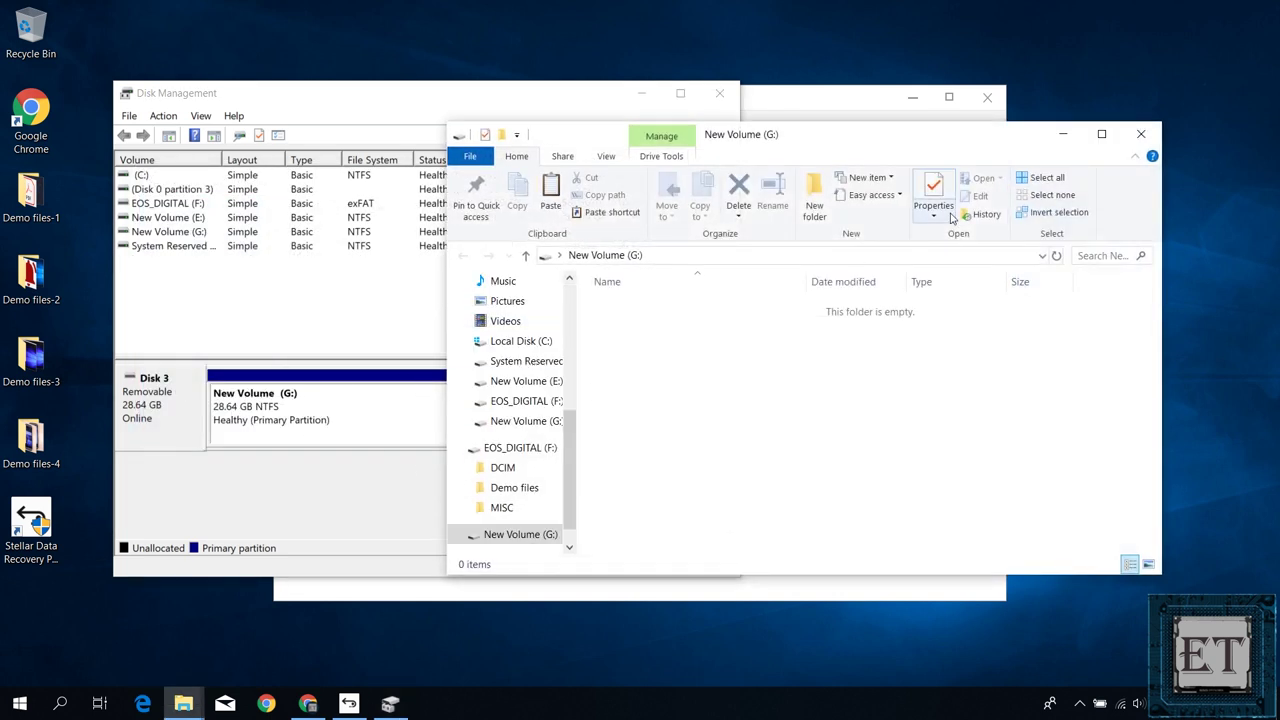
{"action": "left_click", "coordinate": [1140, 133]}
{"action": "left_click", "coordinate": [720, 93]}
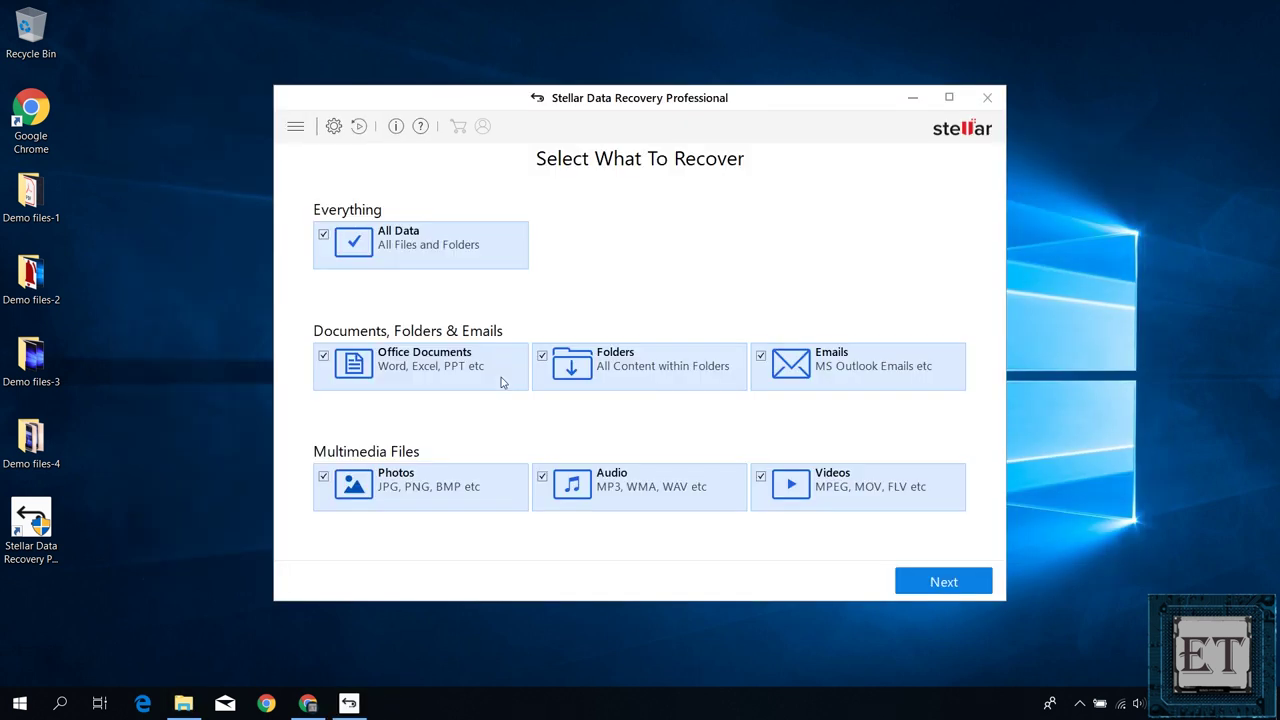
- Scan New Volume (G:) for All Data, then run a Deep Scan on it
{"action": "left_click", "coordinate": [930, 588]}
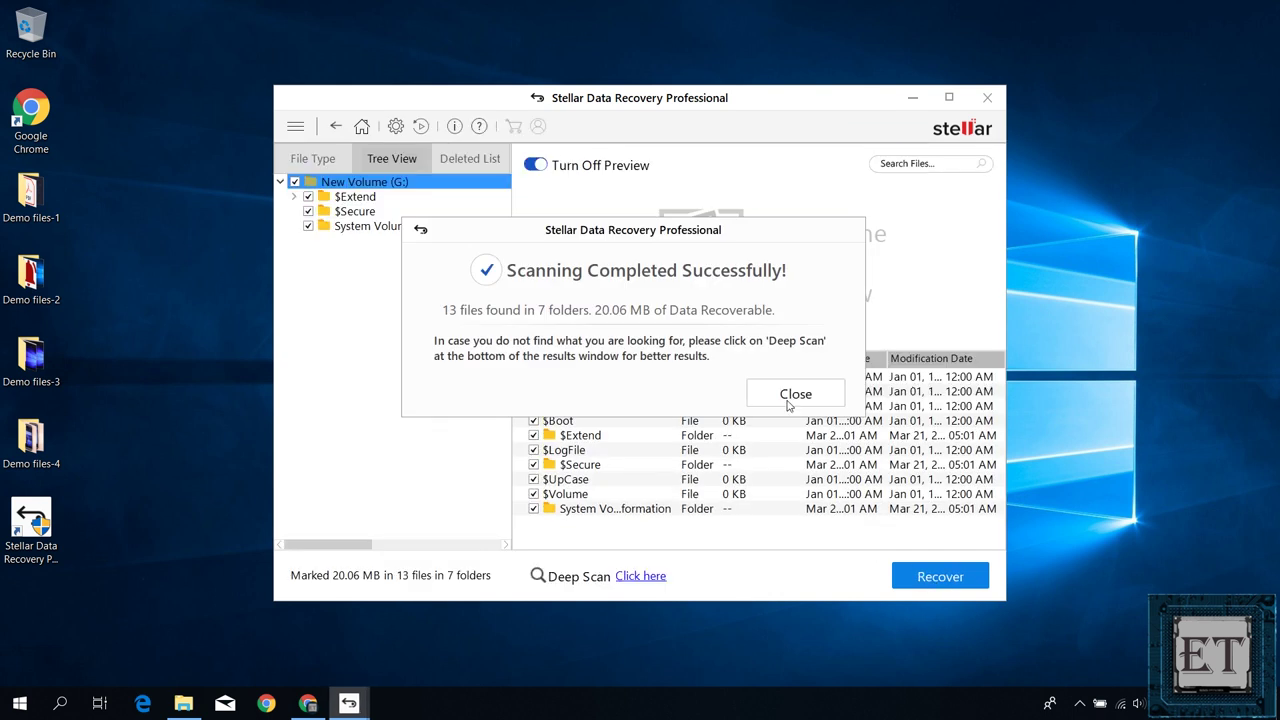
{"action": "left_click", "coordinate": [791, 398]}
{"action": "left_click", "coordinate": [638, 578]}
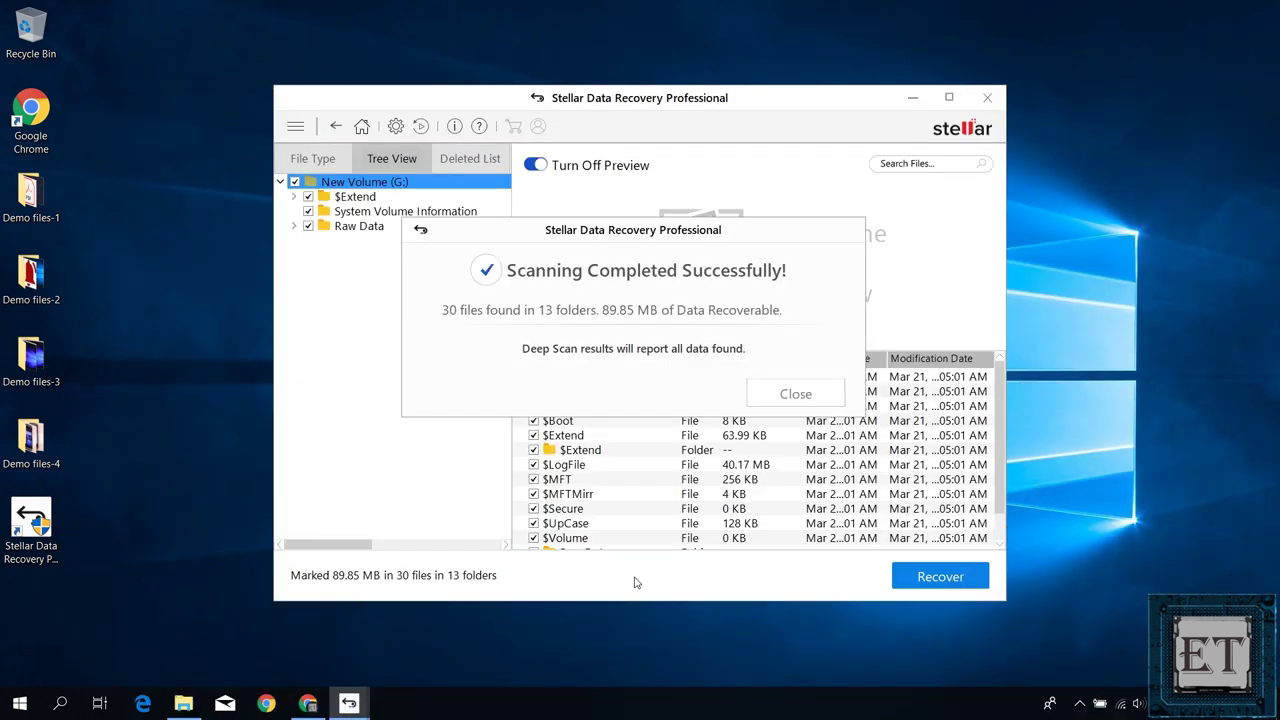
- Dismiss the Deep Scan summary and recover all marked files from New Volume (G:) to the desktop
{"action": "left_click", "coordinate": [796, 393]}
{"action": "left_click", "coordinate": [940, 576]}
{"action": "left_click", "coordinate": [791, 314]}
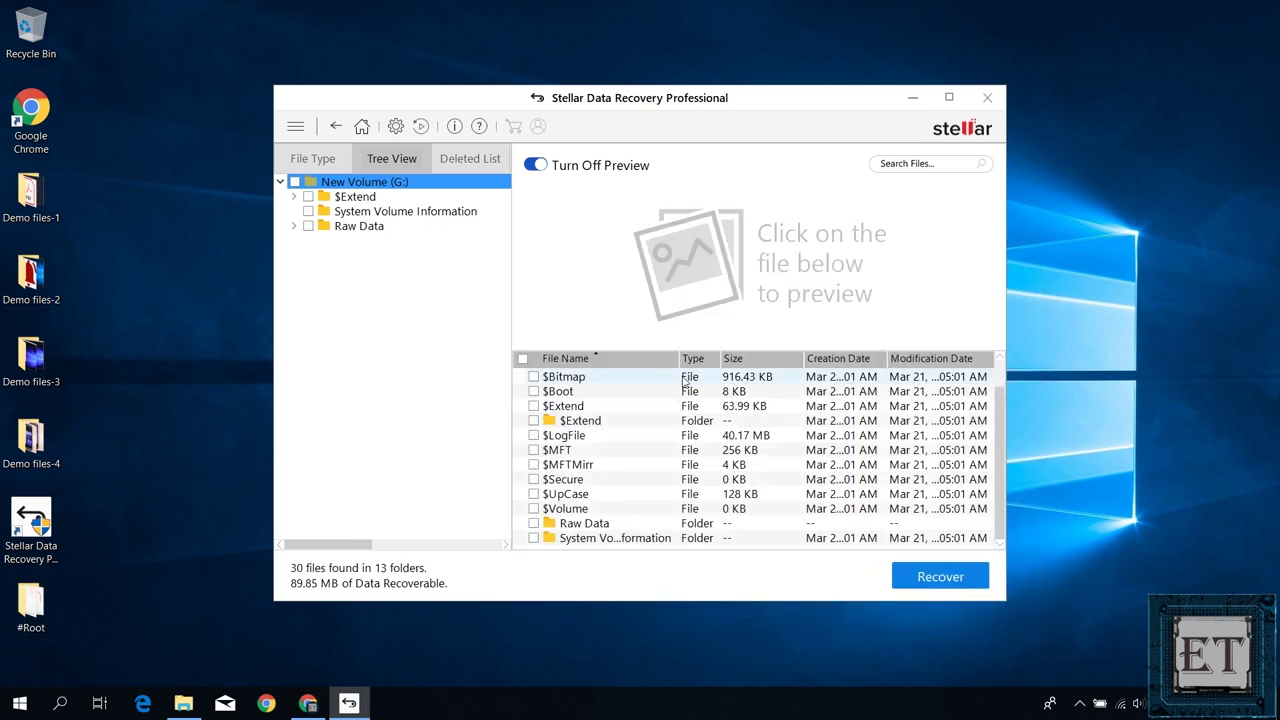
- Open the desktop #Root folder's Raw Data and examine the recovered DOCX, JPEG, MP3, MP4, PDF and PNG folders
{"action": "double_click", "coordinate": [31, 605]}
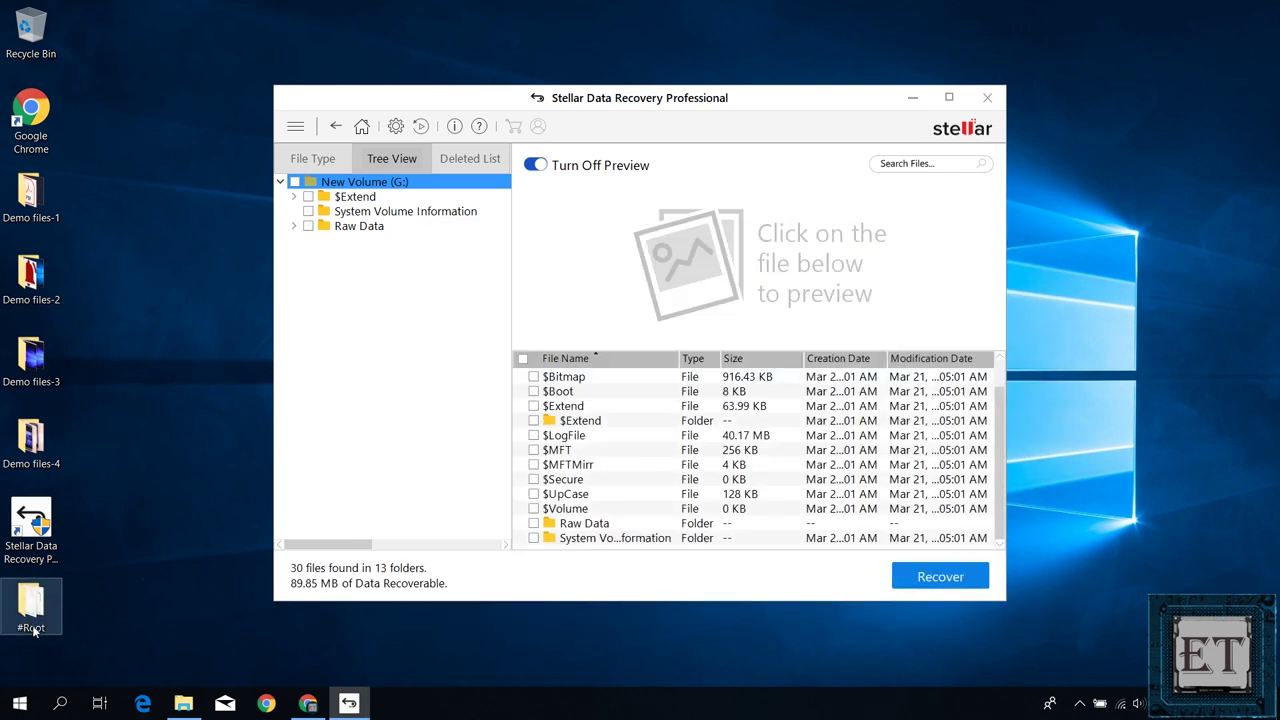
{"action": "left_click", "coordinate": [637, 309]}
{"action": "double_click", "coordinate": [637, 309]}
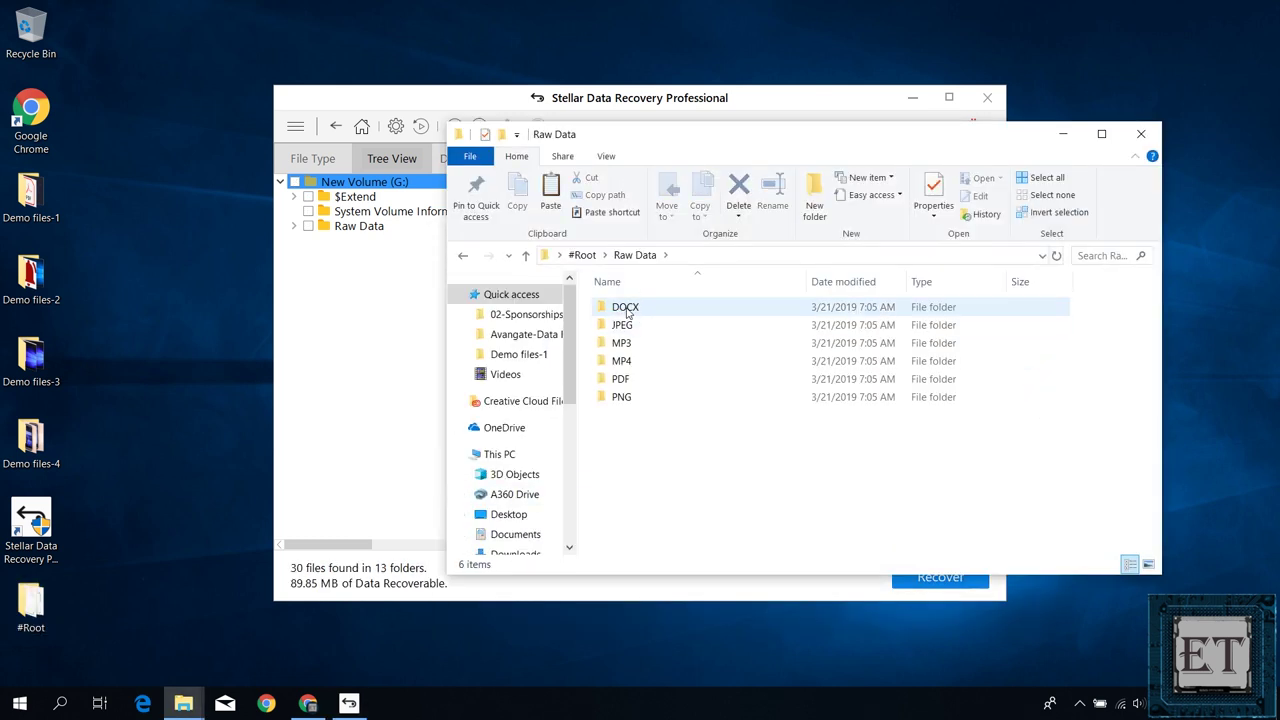
{"action": "double_click", "coordinate": [633, 308]}
{"action": "key", "text": "BackSpace"}
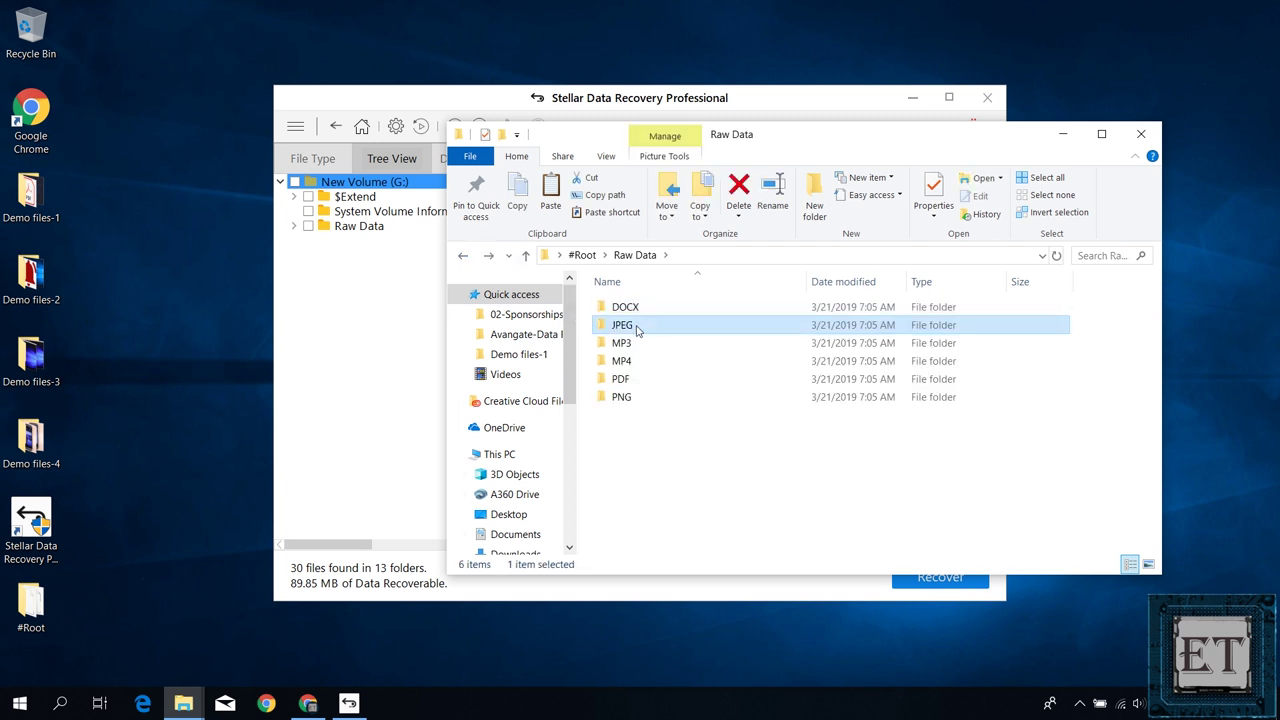
{"action": "double_click", "coordinate": [630, 331]}
{"action": "left_click", "coordinate": [462, 257]}
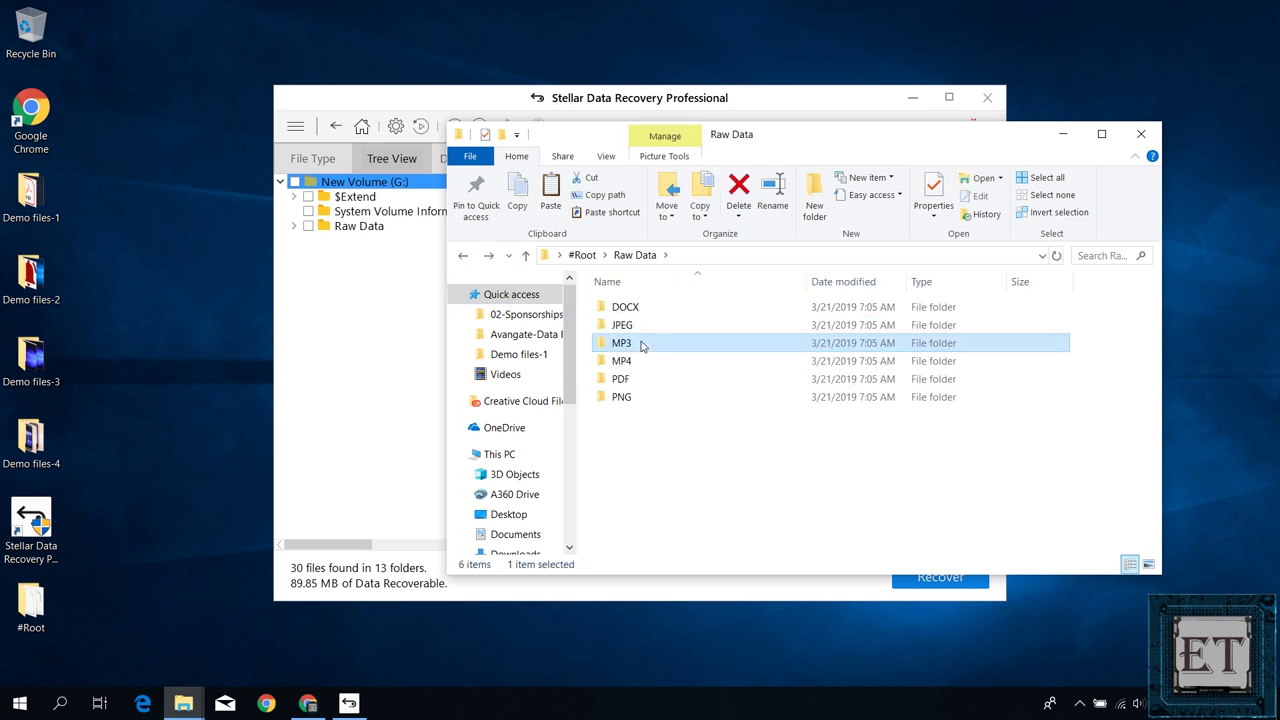
{"action": "double_click", "coordinate": [635, 343]}
{"action": "key", "text": "BackSpace"}
{"action": "double_click", "coordinate": [621, 361]}
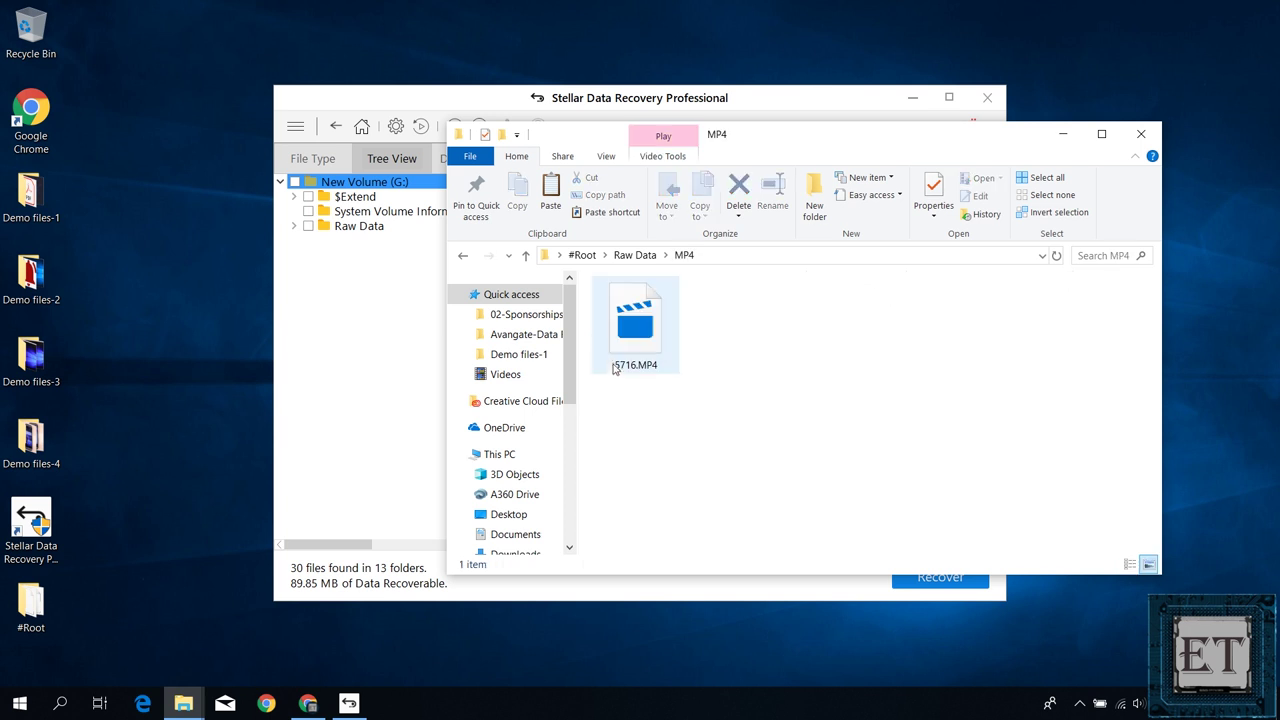
{"action": "left_click", "coordinate": [462, 255]}
{"action": "double_click", "coordinate": [628, 379]}
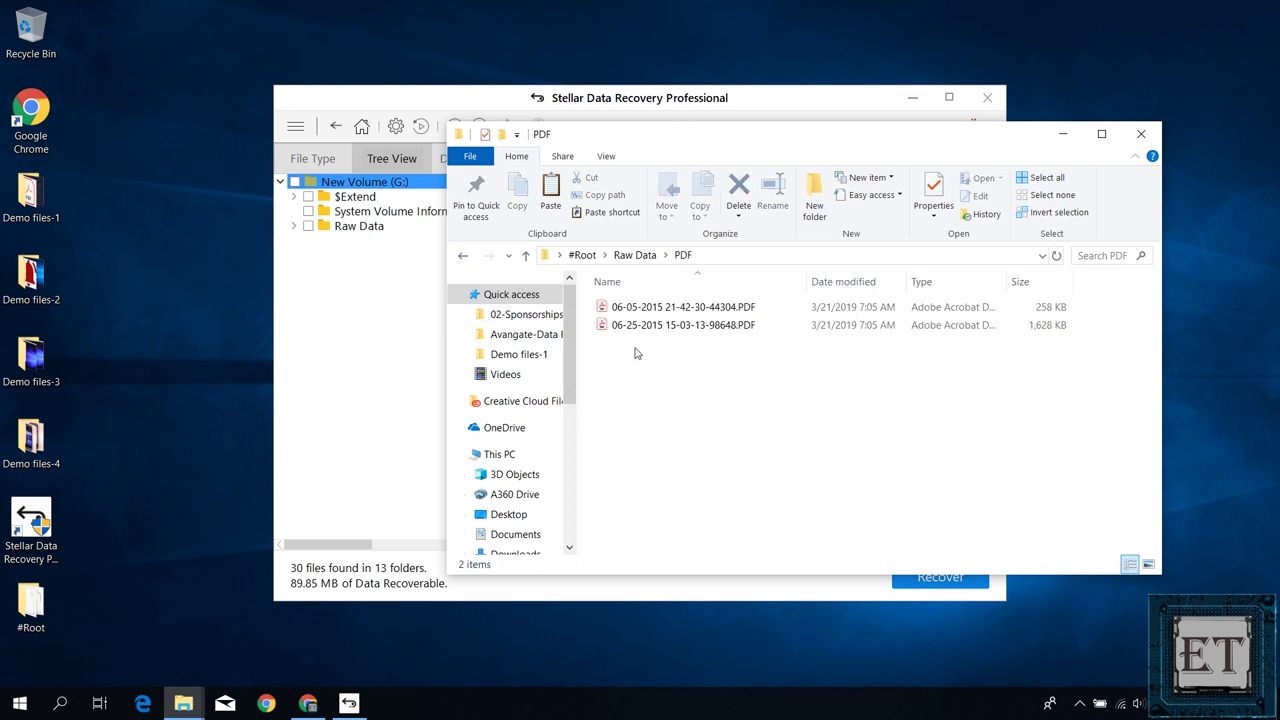
{"action": "left_click", "coordinate": [462, 256]}
{"action": "double_click", "coordinate": [635, 399]}
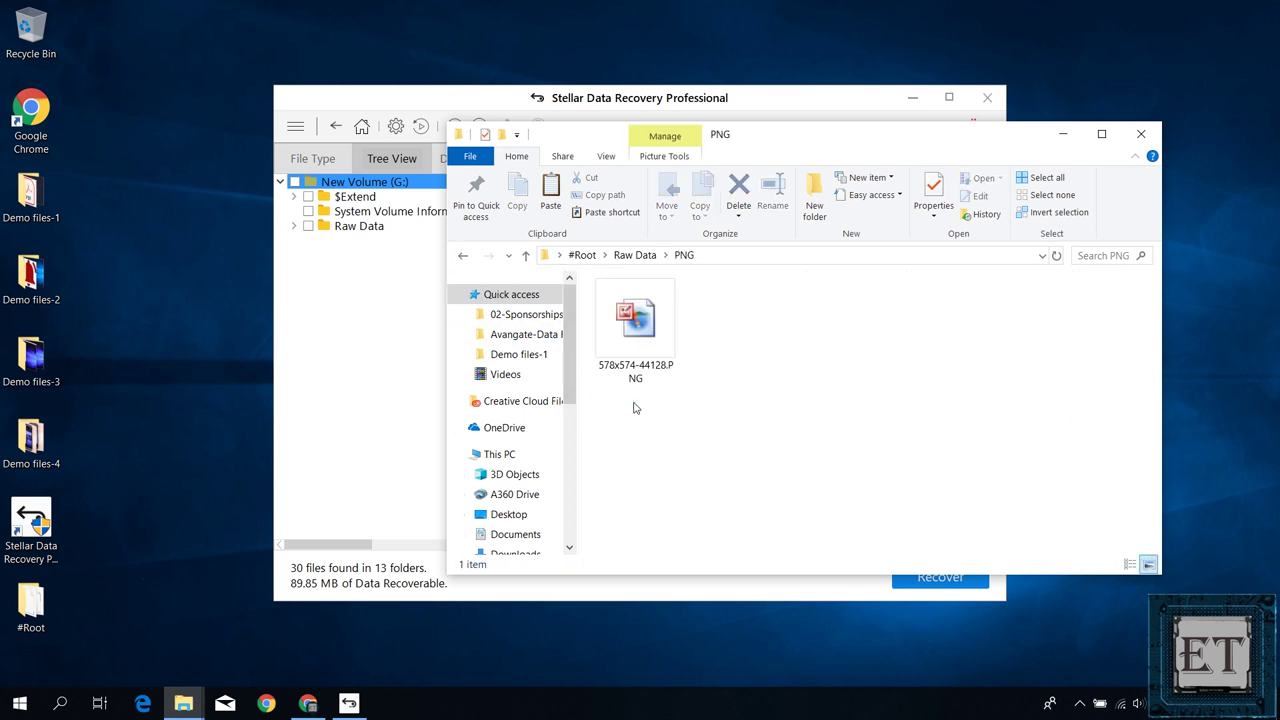
{"action": "left_click", "coordinate": [468, 256]}
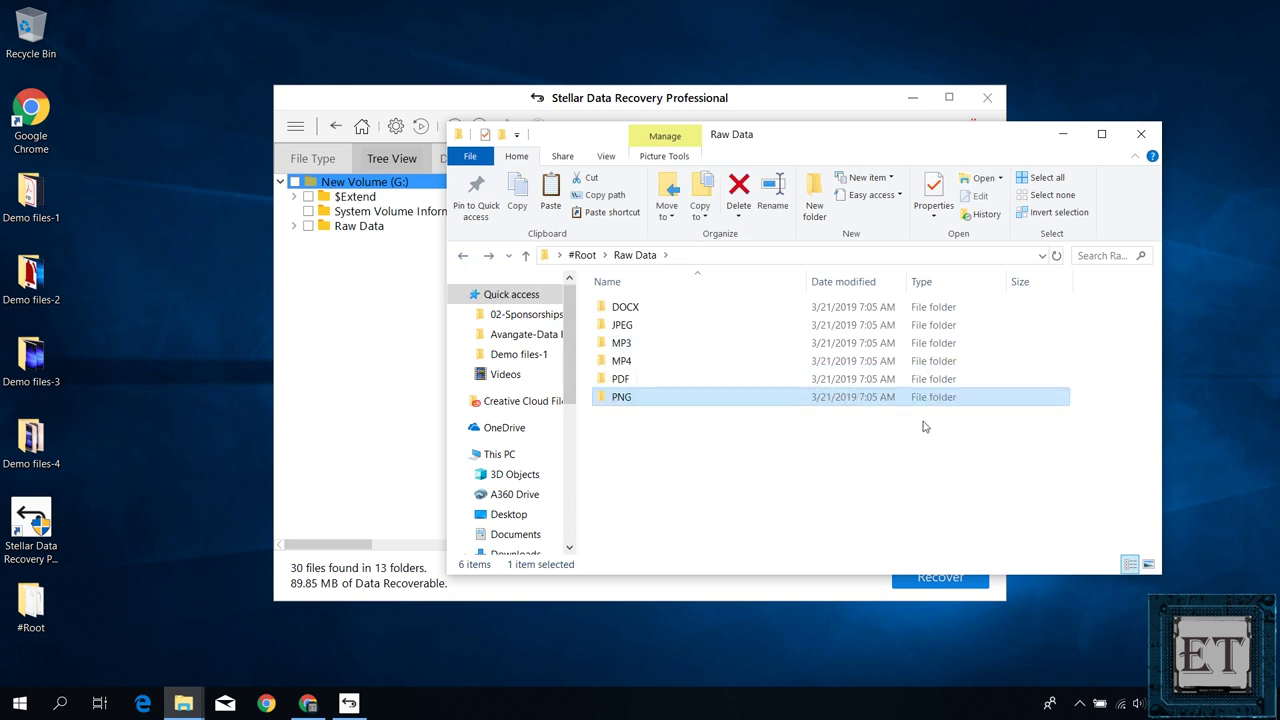
- Close the Raw Data folder and the Stellar Data Recovery Professional scan results
{"action": "left_click", "coordinate": [1128, 138]}
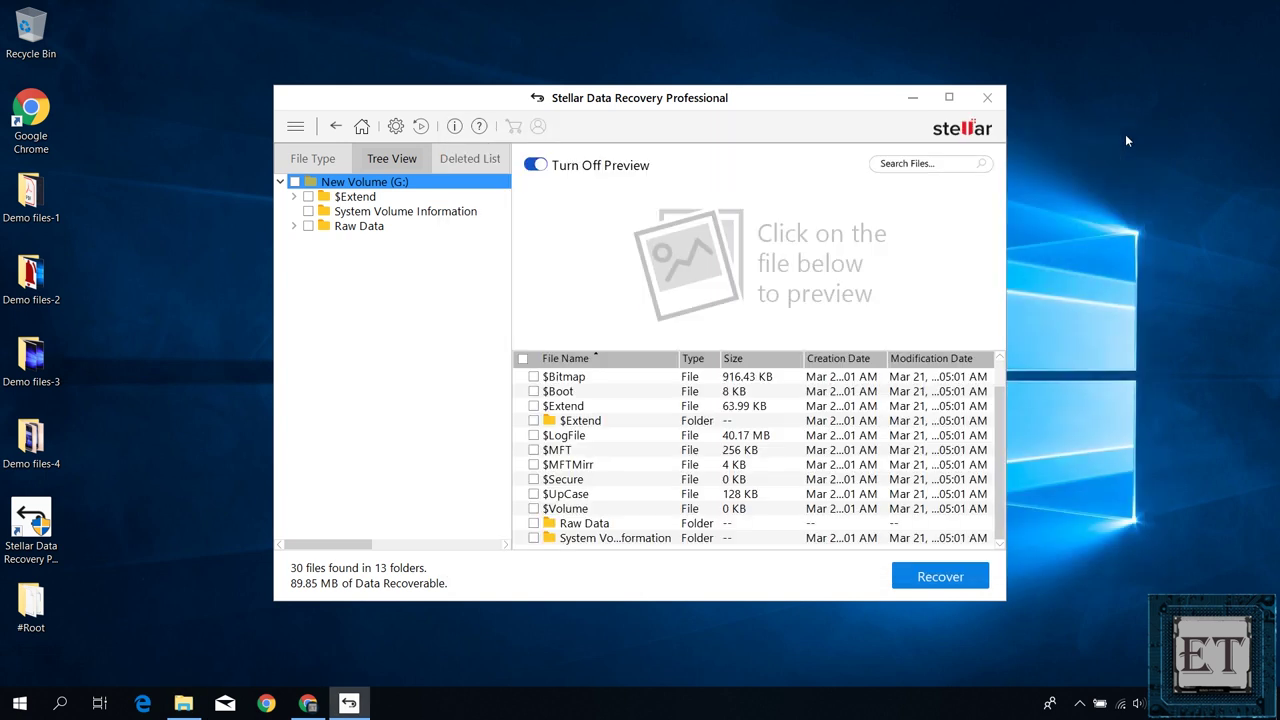
{"action": "left_click", "coordinate": [987, 97]}
{"action": "left_click", "coordinate": [697, 389]}
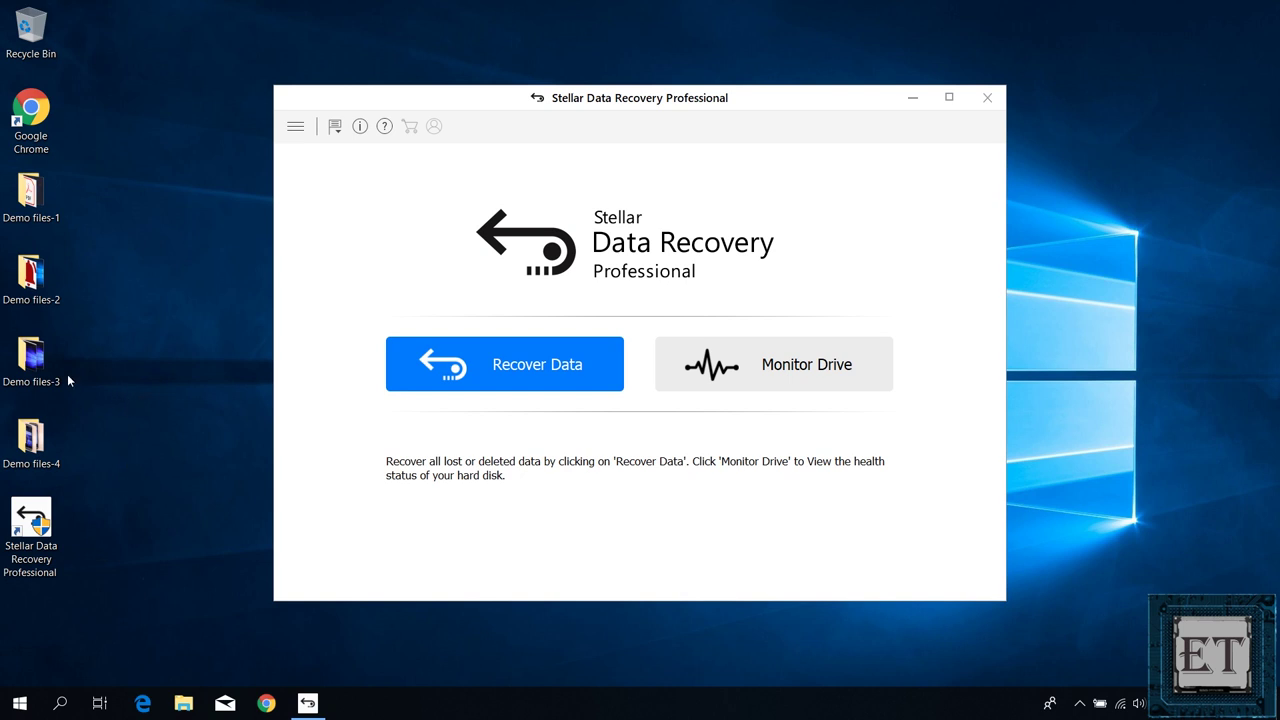
- Open the desktop folders Demo files-3 and Demo files-4 in separate windows, compare their MOV files and close both windows
{"action": "double_click", "coordinate": [30, 366]}
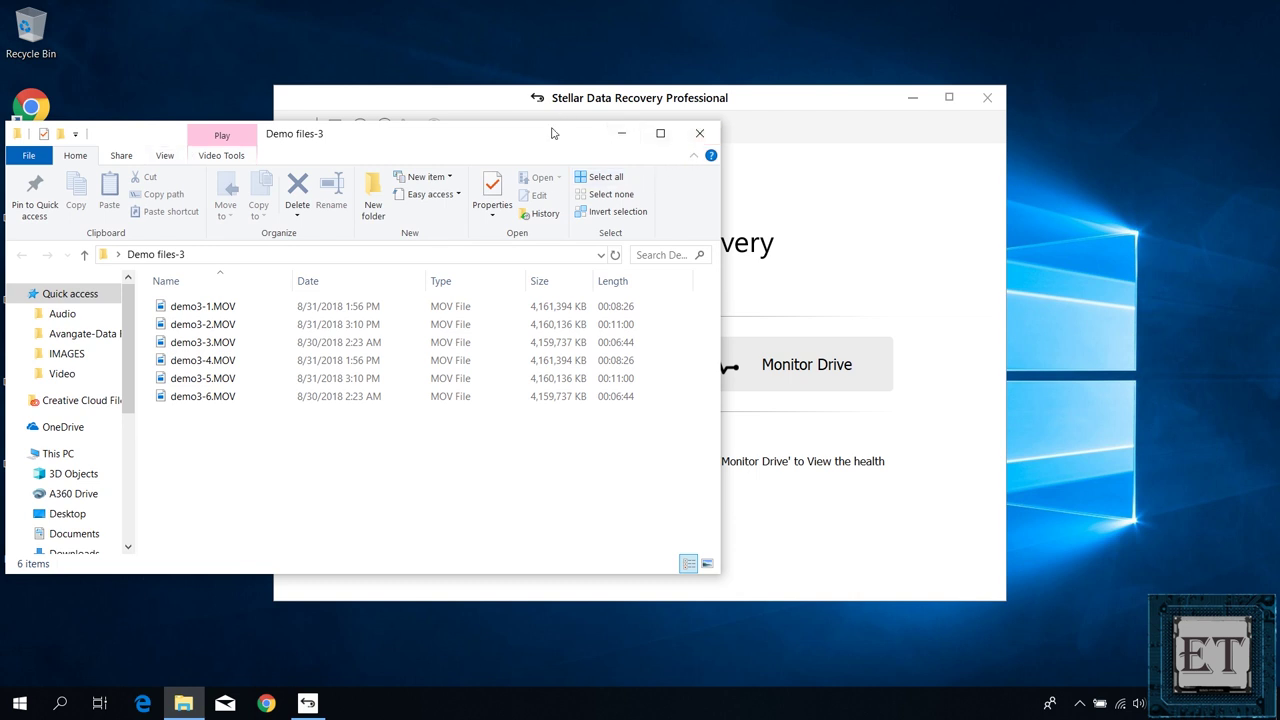
{"action": "left_click_drag", "start_coordinate": [527, 141], "coordinate": [946, 157]}
{"action": "left_click", "coordinate": [45, 450]}
{"action": "double_click", "coordinate": [45, 450]}
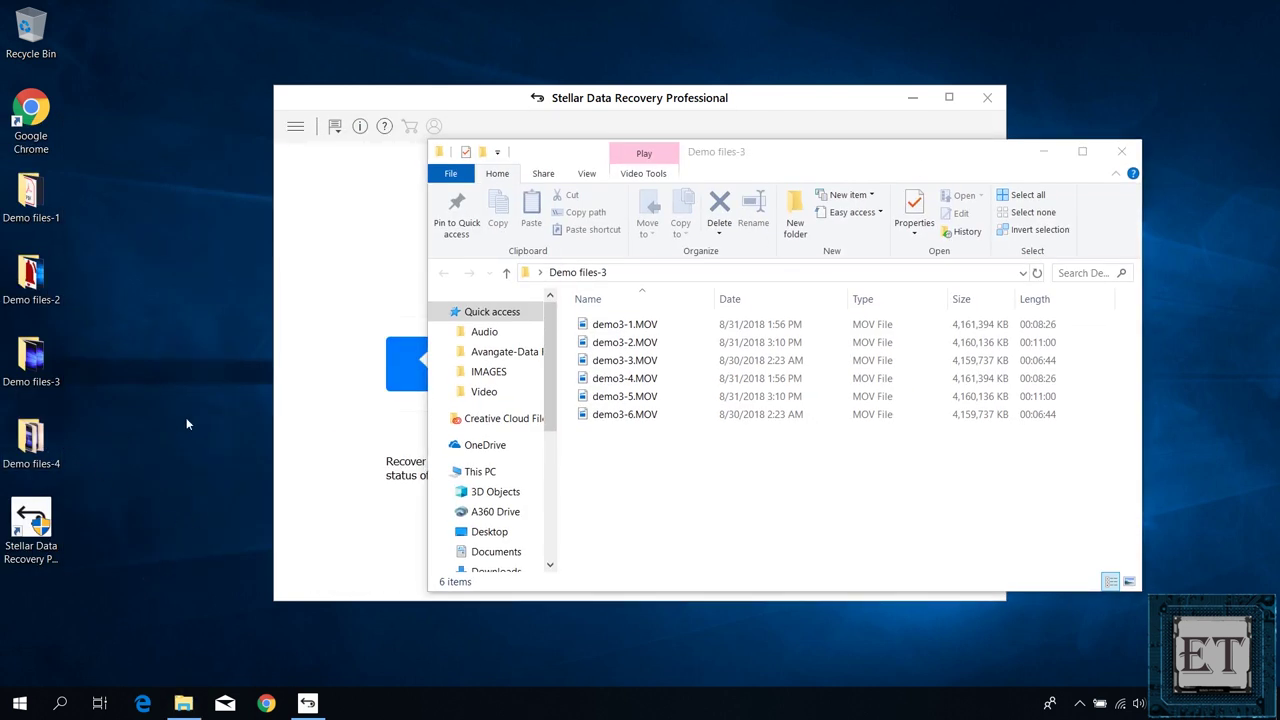
{"action": "left_click_drag", "start_coordinate": [910, 178], "coordinate": [512, 362]}
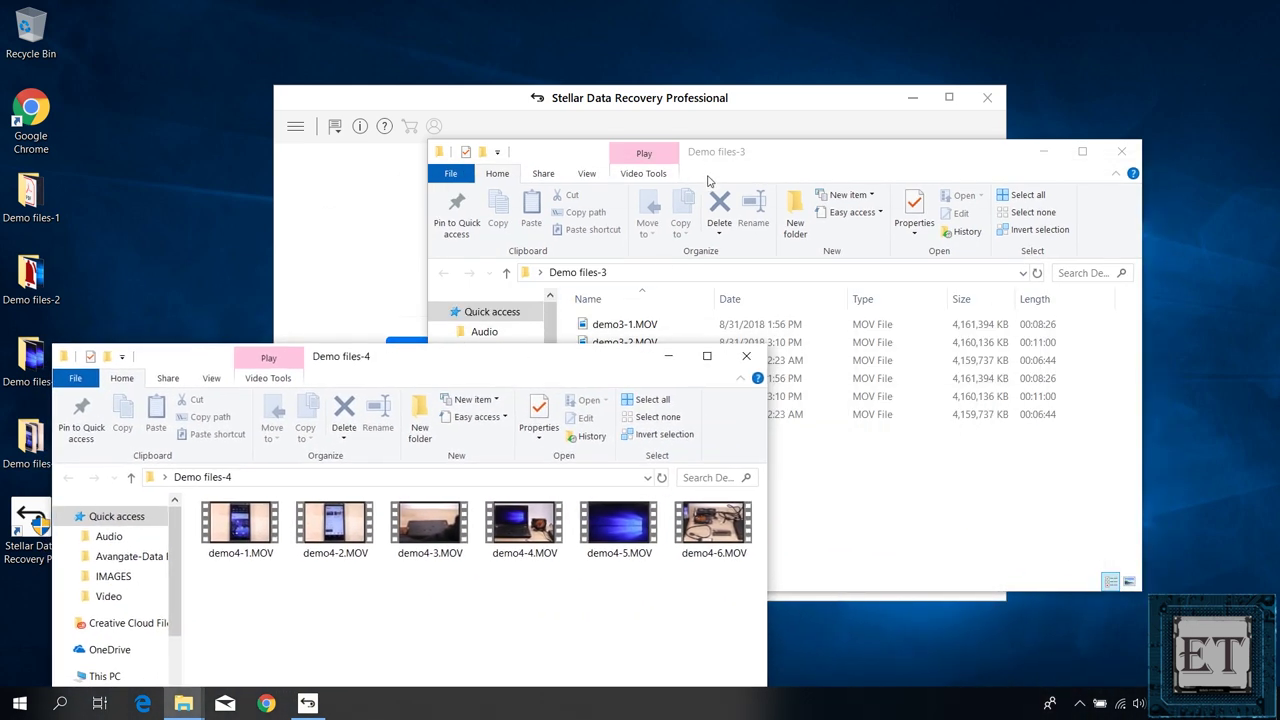
{"action": "left_click", "coordinate": [742, 158]}
{"action": "left_click_drag", "start_coordinate": [742, 158], "coordinate": [952, 147]}
{"action": "left_click_drag", "start_coordinate": [491, 366], "coordinate": [431, 289]}
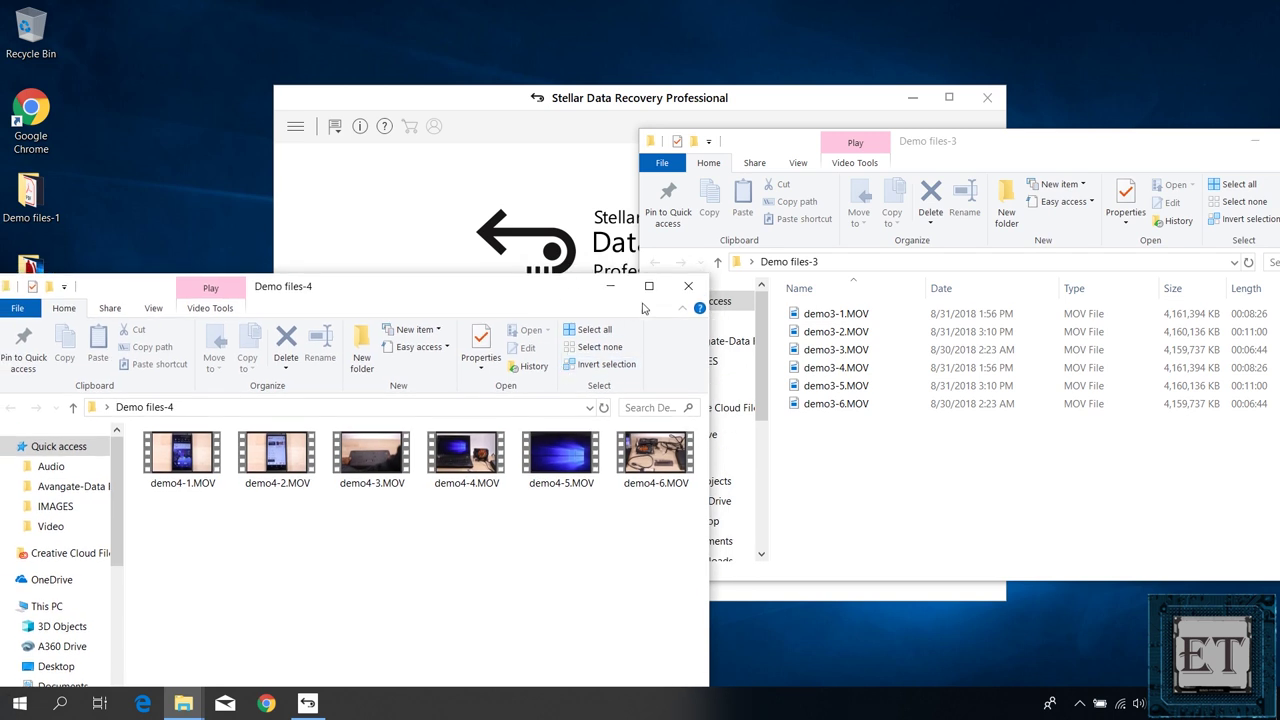
{"action": "left_click", "coordinate": [688, 286]}
{"action": "left_click_drag", "start_coordinate": [997, 152], "coordinate": [575, 122]}
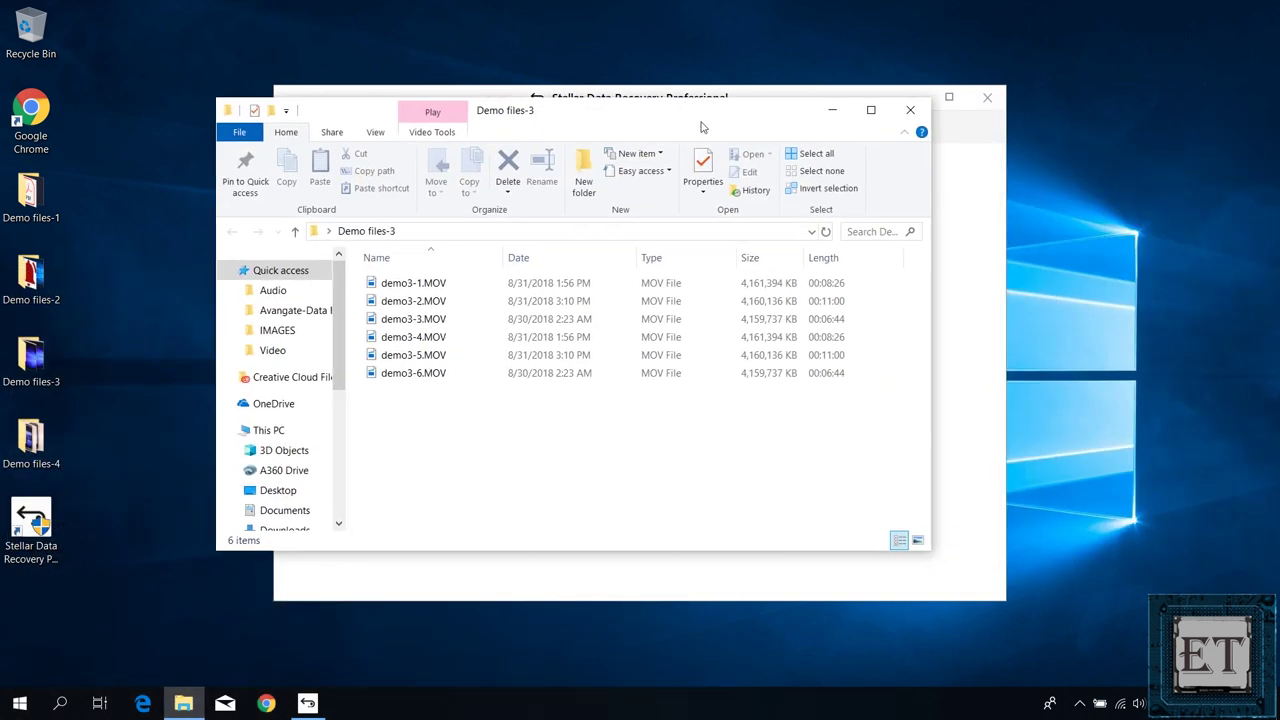
{"action": "left_click", "coordinate": [910, 112]}
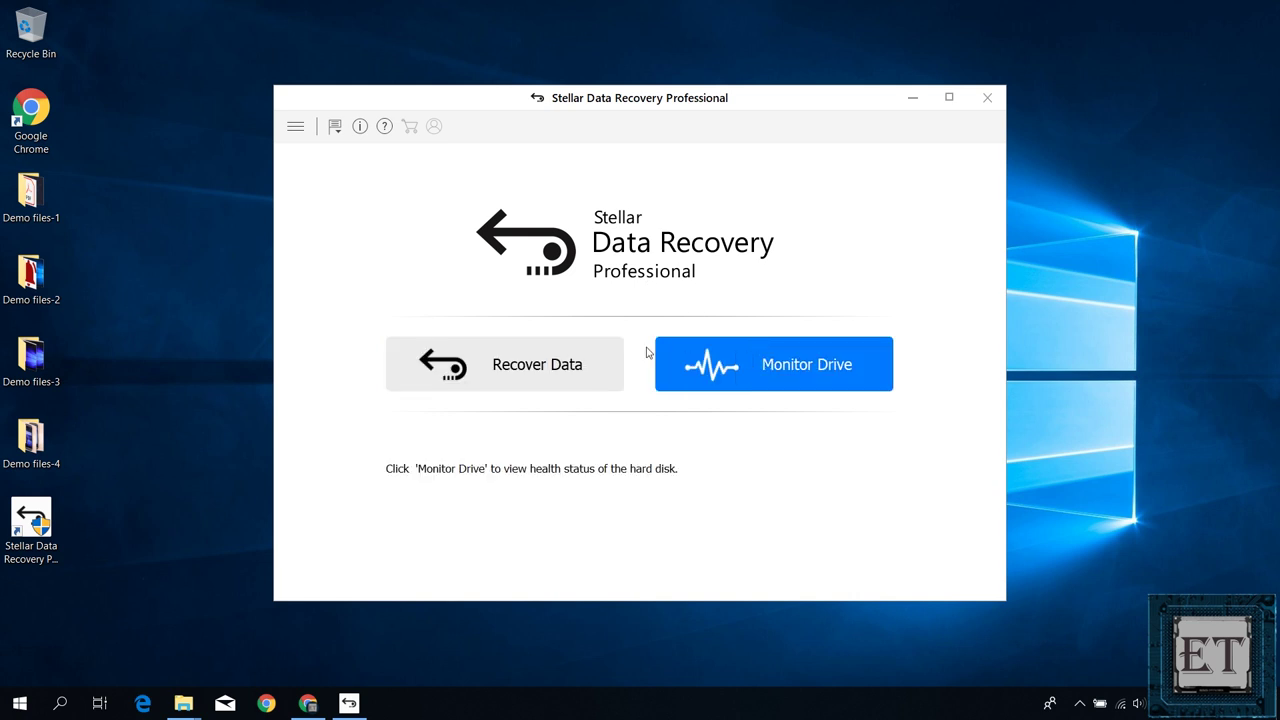
- Open Monitor Drive and look through the Smart Status, Disk Partition, Scan Disk and Clone Disk pages and the settings
{"action": "left_click", "coordinate": [806, 376]}
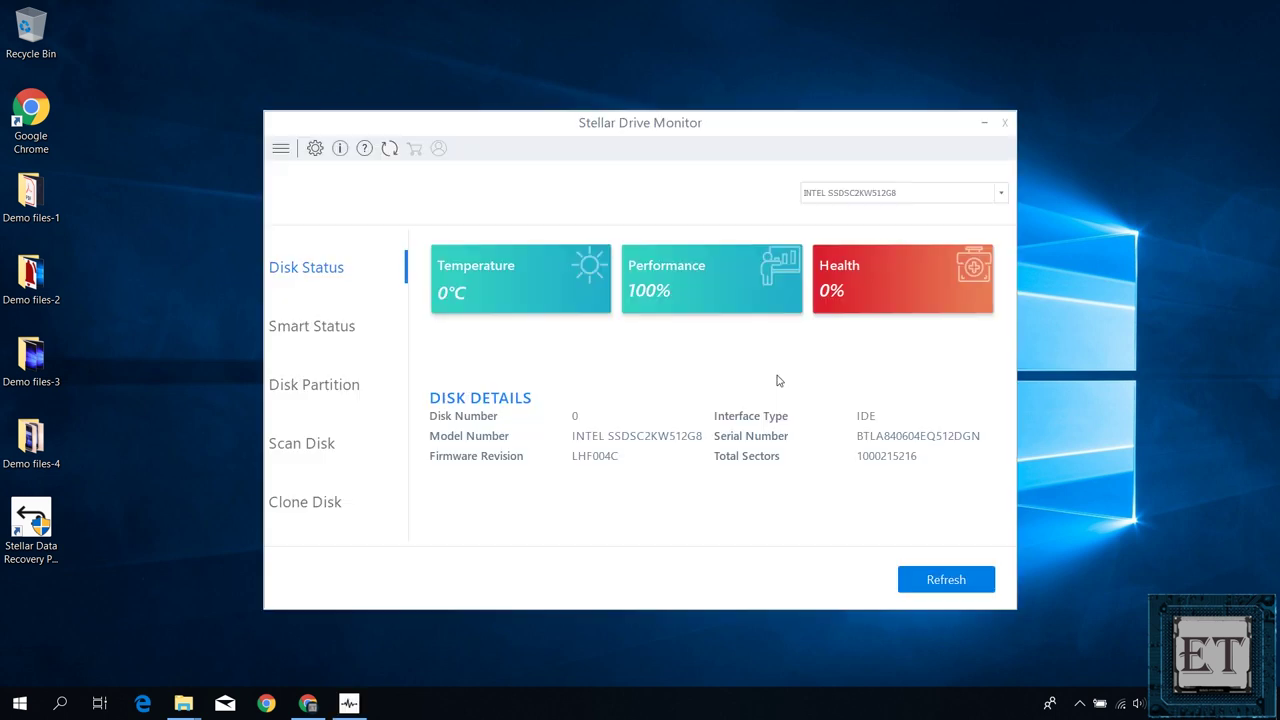
{"action": "left_click", "coordinate": [312, 334]}
{"action": "left_click", "coordinate": [350, 384]}
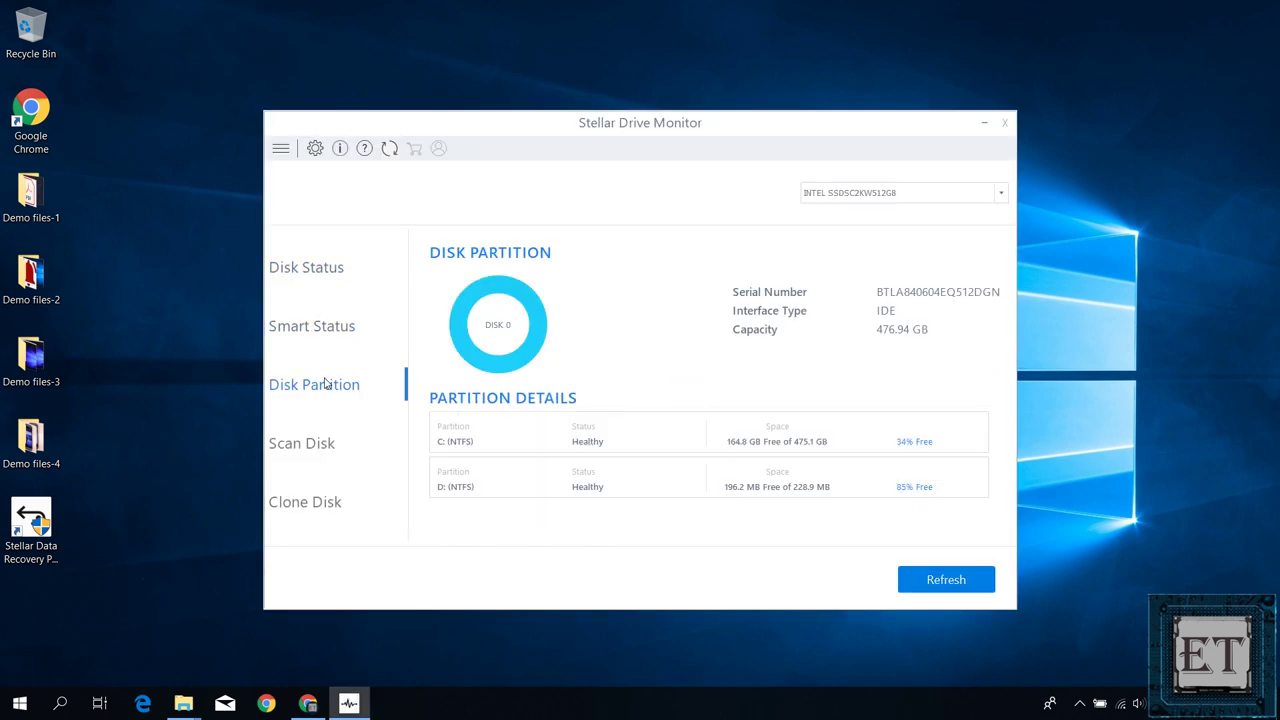
{"action": "left_click", "coordinate": [302, 443]}
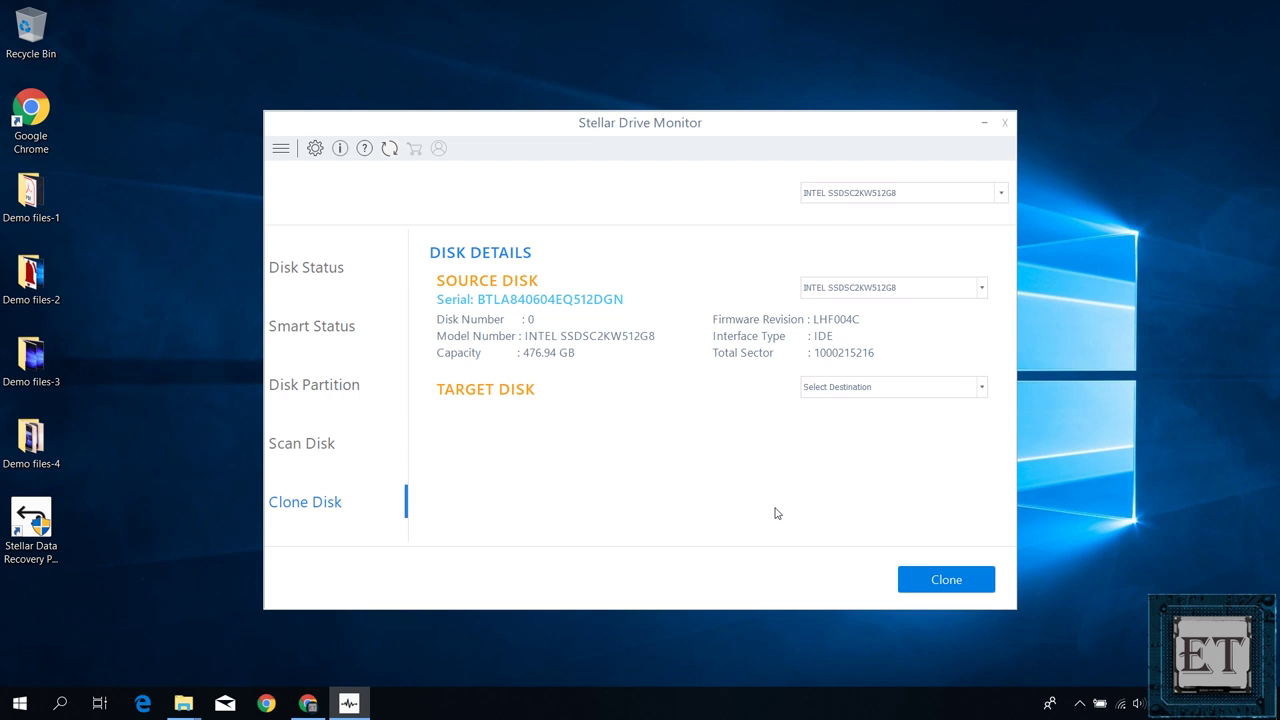
{"action": "left_click", "coordinate": [315, 148]}
{"action": "left_click", "coordinate": [760, 178]}
{"action": "left_click", "coordinate": [757, 395]}
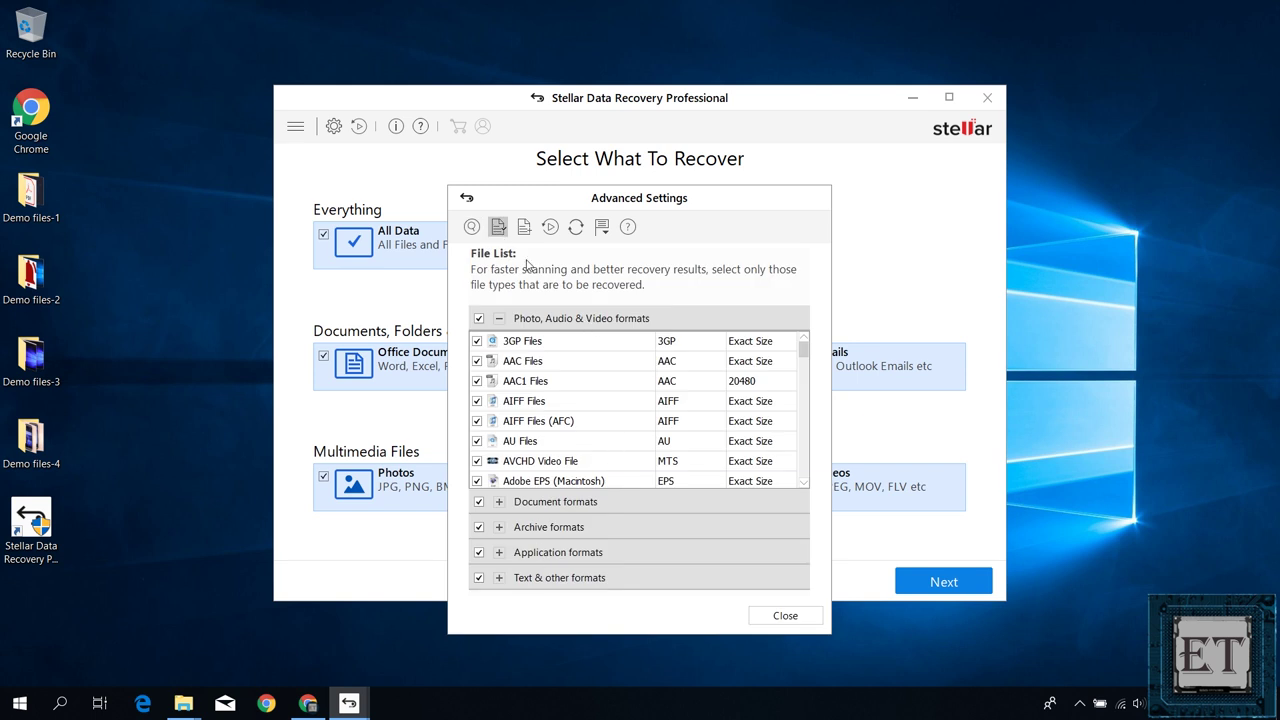
- Review the document and archive formats and the page after File List in Advanced Settings, and minimize Stellar Data Recovery Professional
{"action": "left_click", "coordinate": [555, 501]}
{"action": "left_click", "coordinate": [548, 526]}
{"action": "left_click", "coordinate": [524, 226]}
{"action": "left_click", "coordinate": [589, 287]}
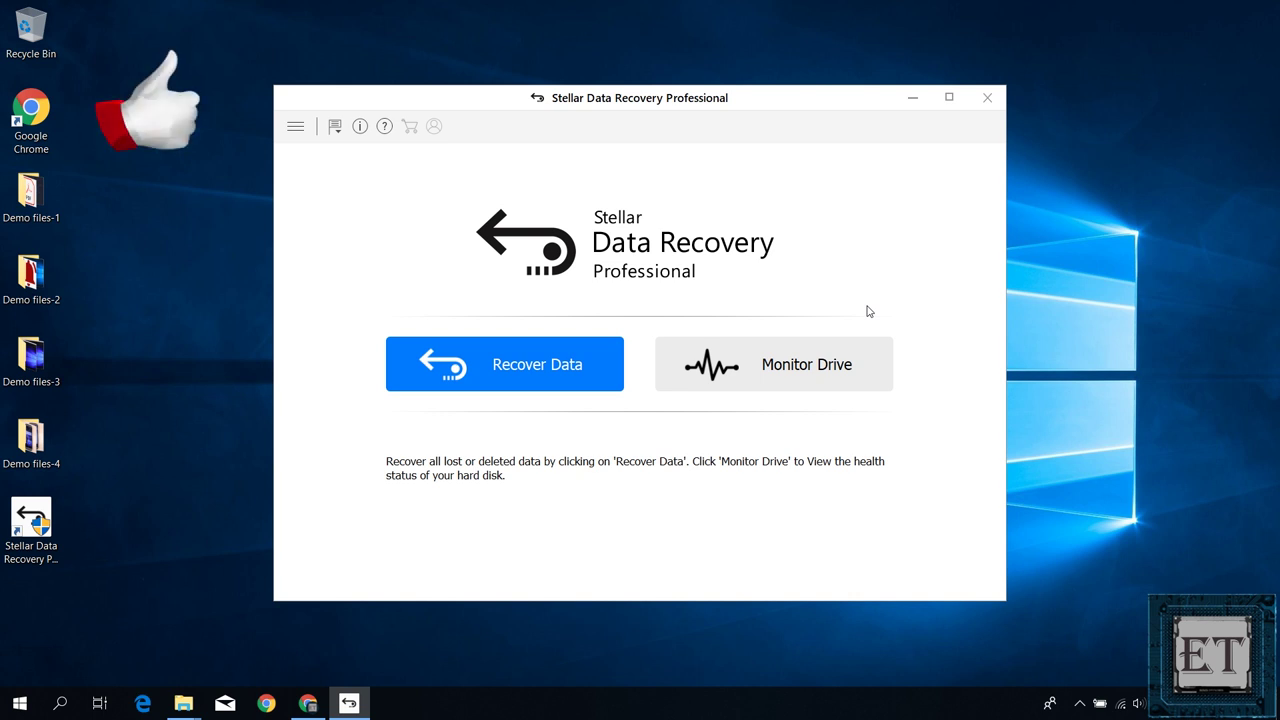
{"action": "left_click", "coordinate": [912, 97]}
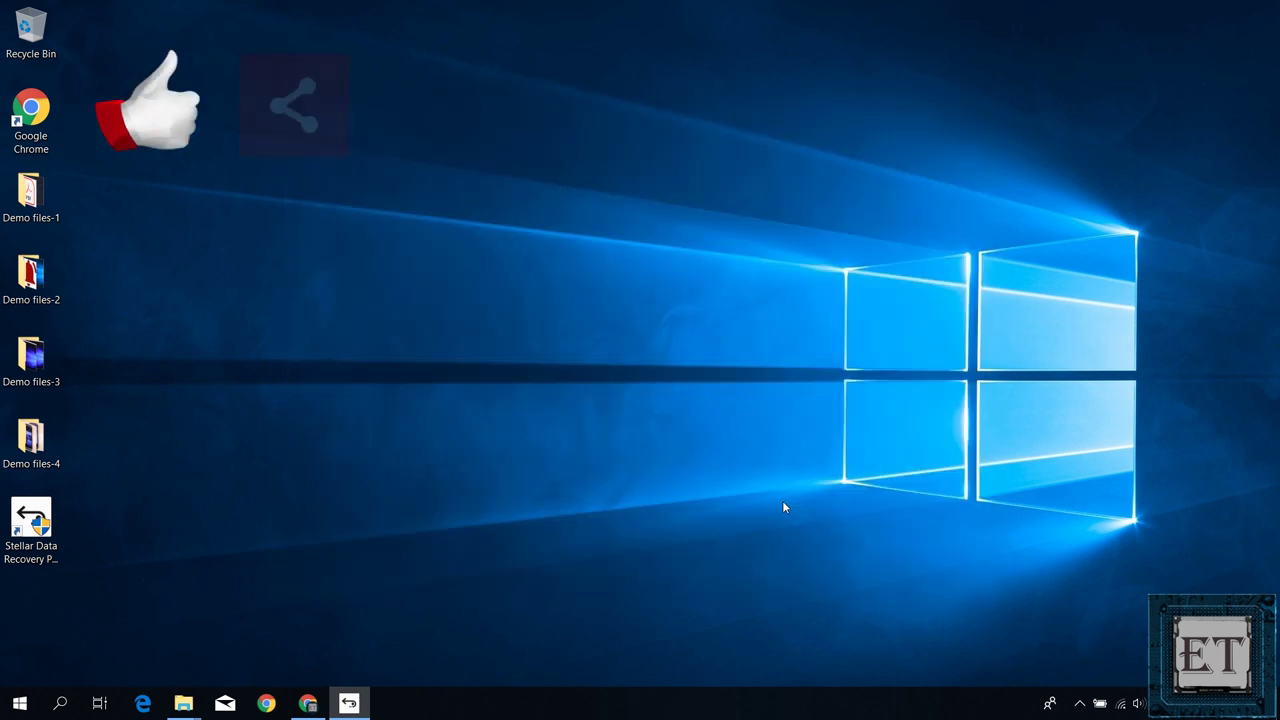